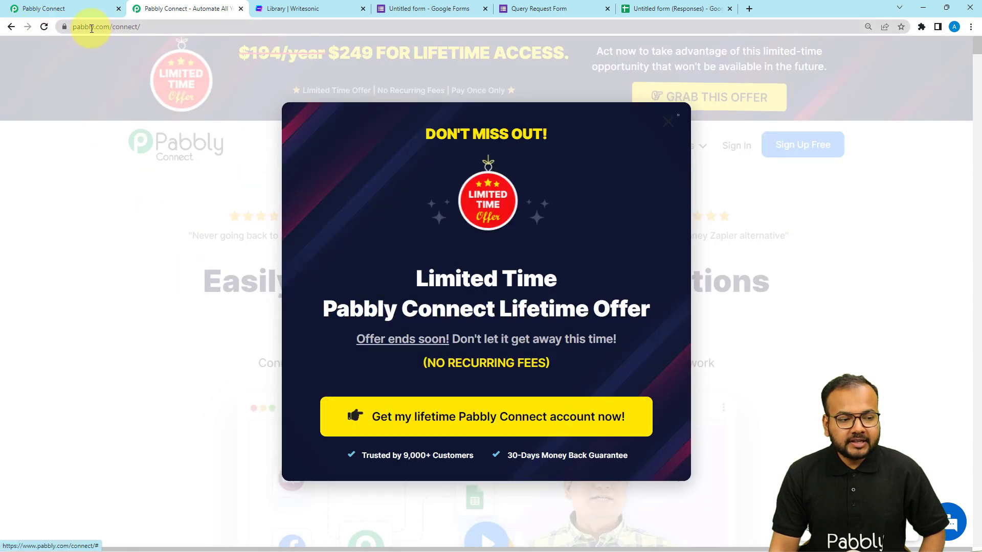
Dismiss the lifetime offer pop-up and create a workflow named "Google Sheets to Writesonic" from the Pabbly Connect dashboard
{"action": "left_click", "coordinate": [670, 125]}
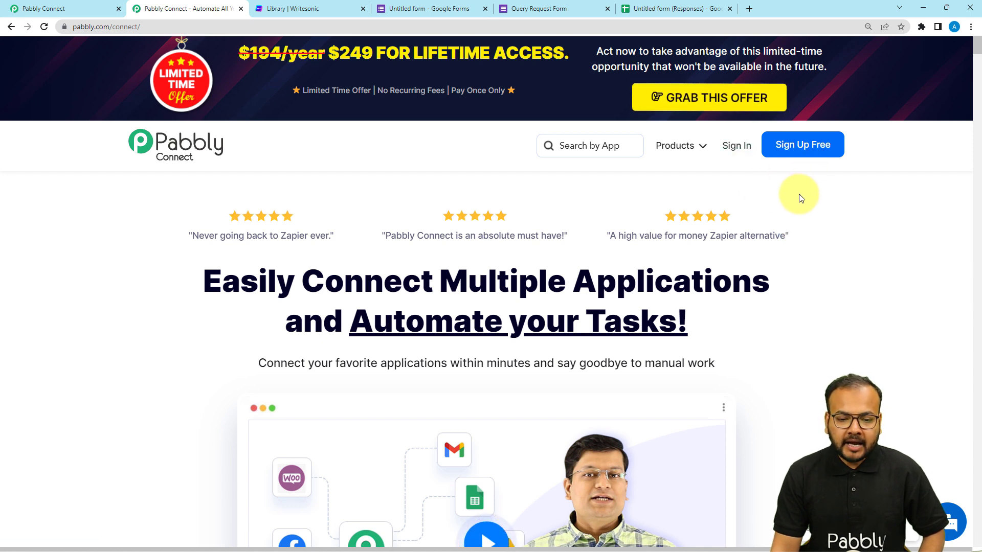
{"action": "mouse_move", "coordinate": [667, 148]}
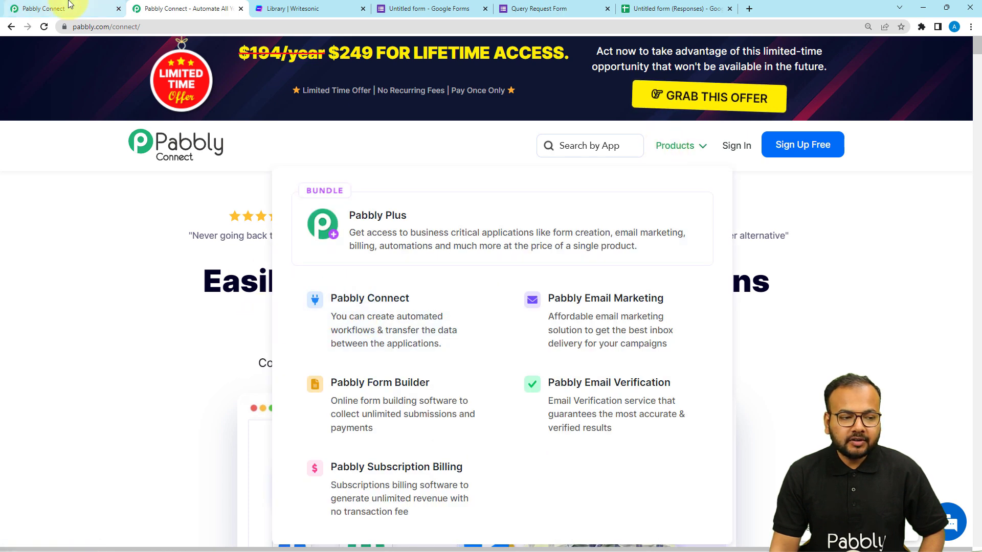
{"action": "left_click", "coordinate": [51, 9]}
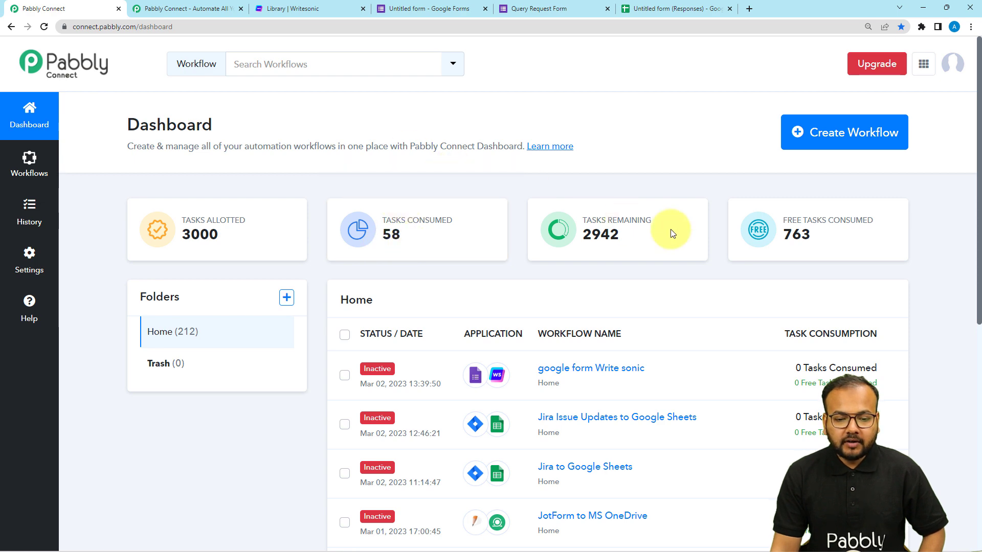
{"action": "left_click", "coordinate": [836, 145]}
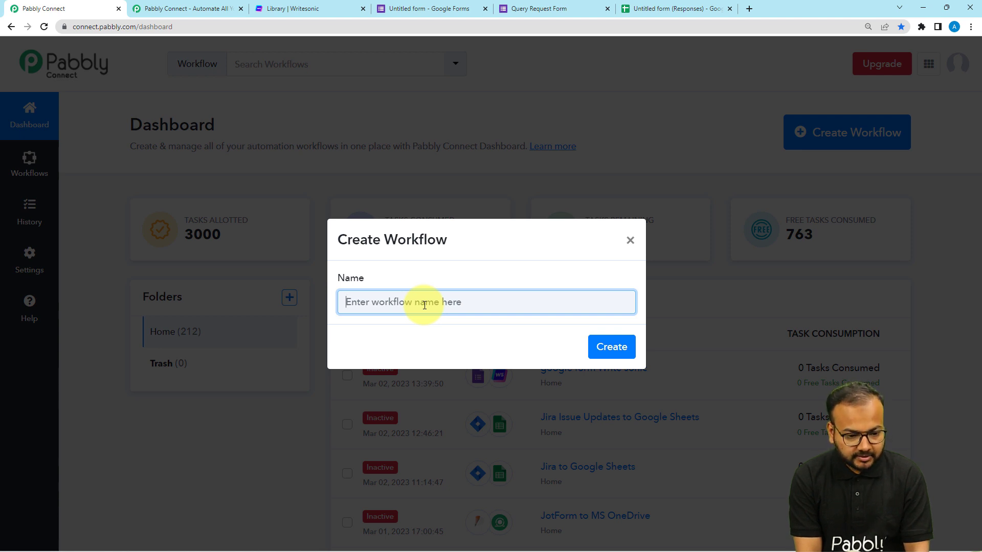
{"action": "type", "text": "Google Sheets to Writesonic"}
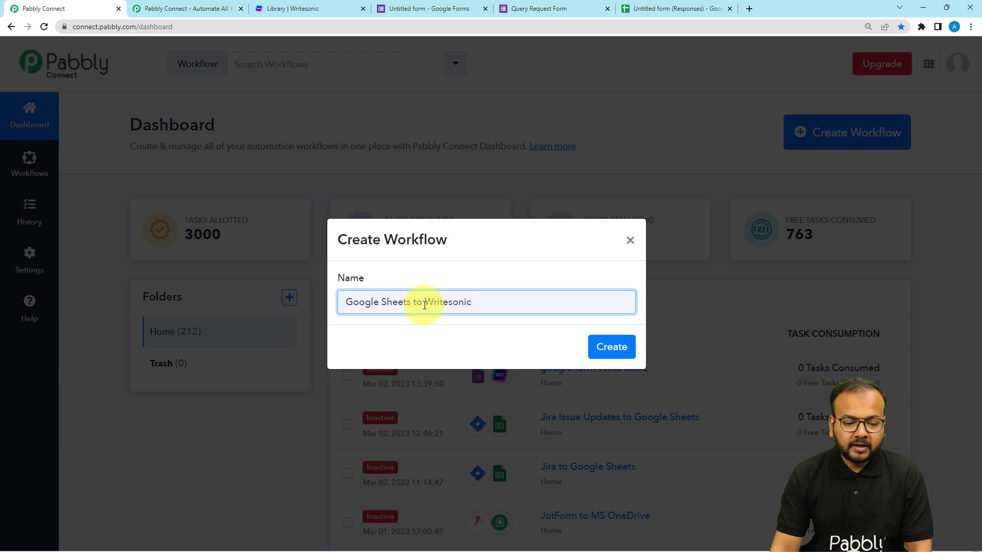
{"action": "left_click", "coordinate": [600, 350]}
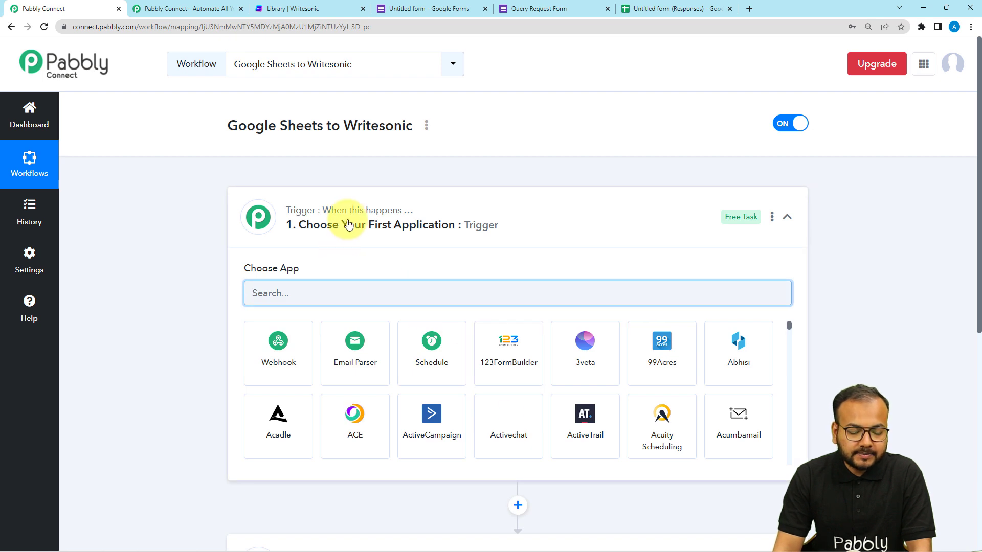
Collapse the trigger step and review the Google Form's responses, the Query Request Form page and the linked responses spreadsheet
{"action": "left_click", "coordinate": [348, 224]}
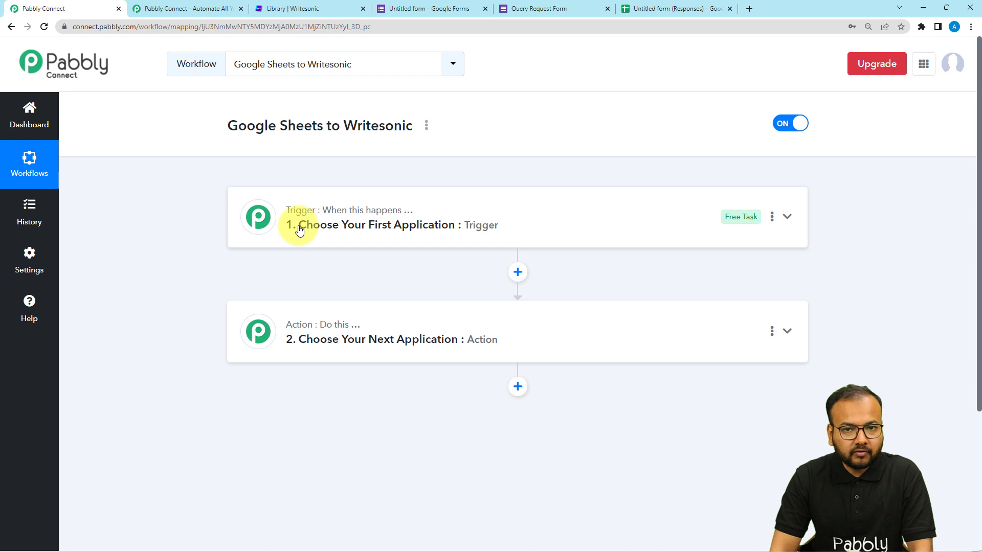
{"action": "mouse_move", "coordinate": [309, 326]}
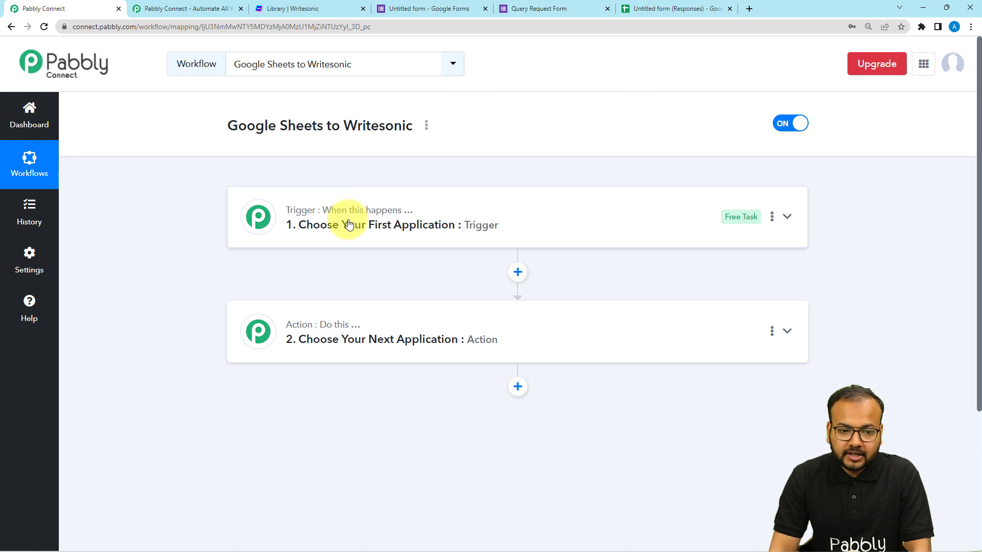
{"action": "left_click", "coordinate": [436, 9]}
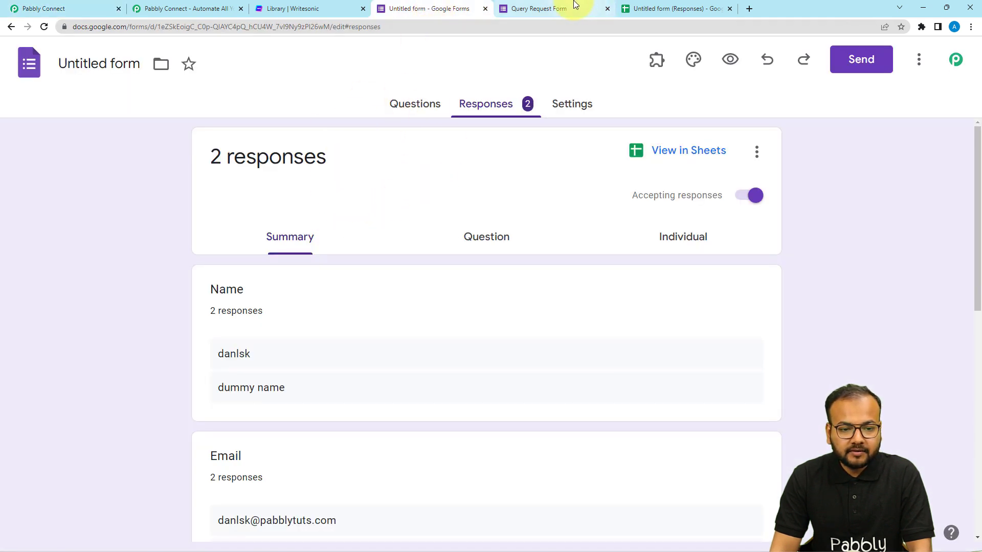
{"action": "left_click", "coordinate": [637, 8]}
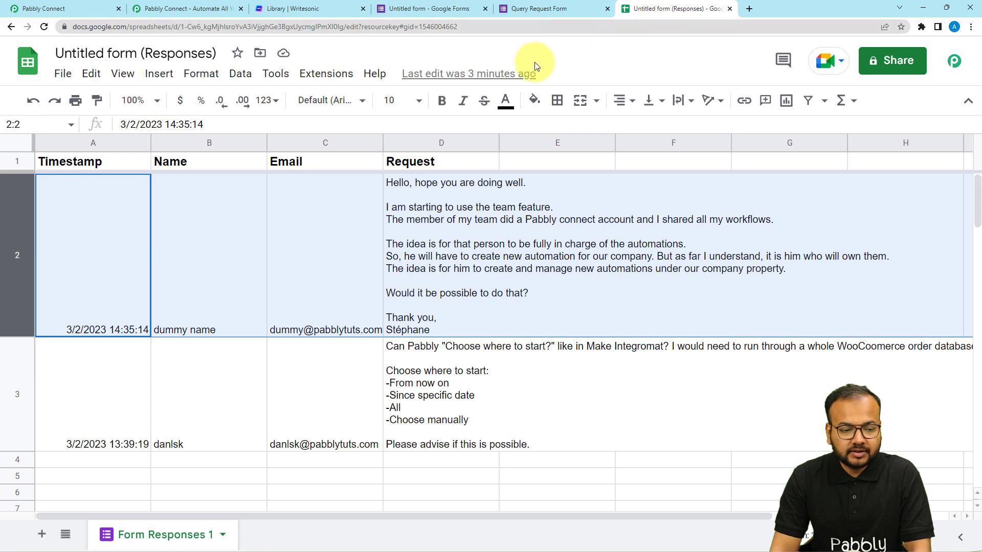
{"action": "left_click", "coordinate": [364, 233]}
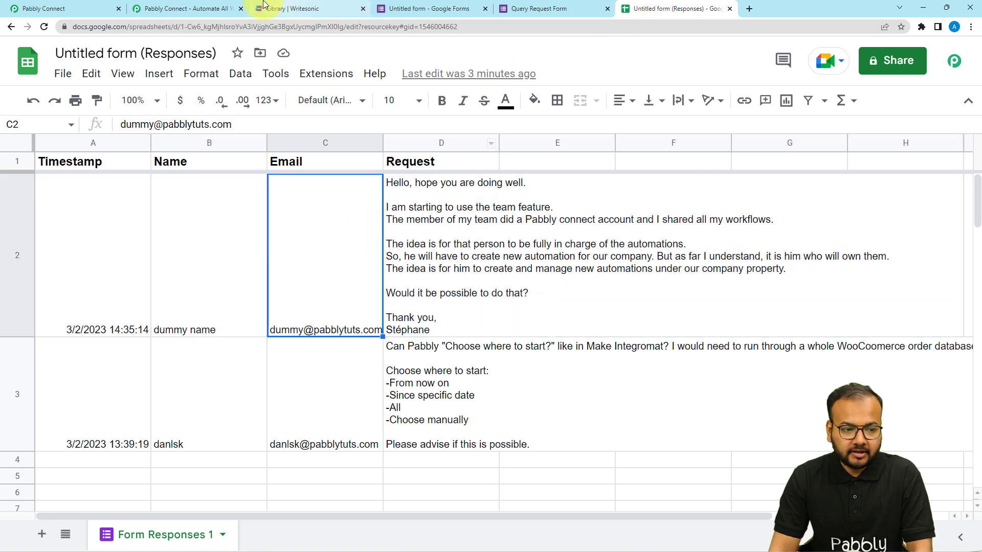
{"action": "left_click", "coordinate": [518, 7]}
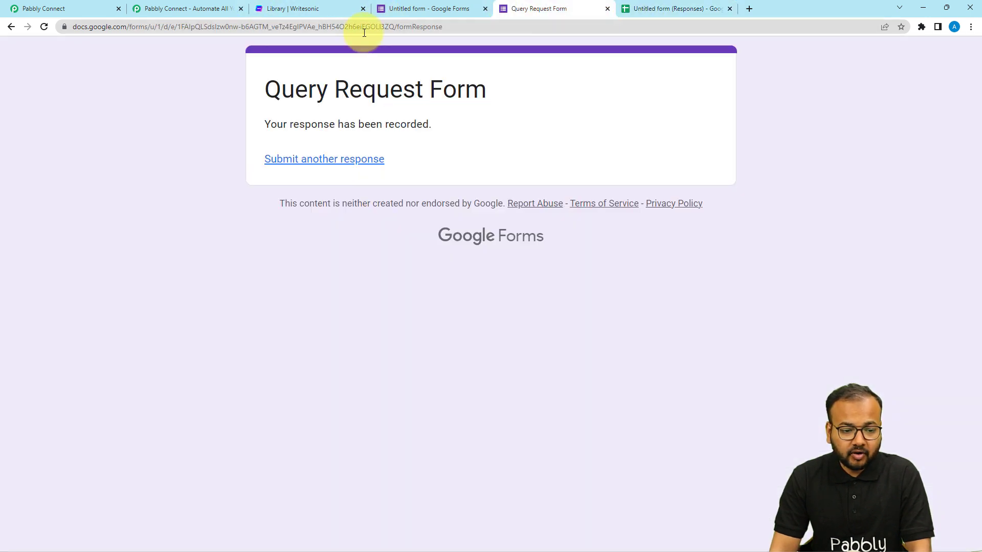
{"action": "left_click", "coordinate": [661, 11]}
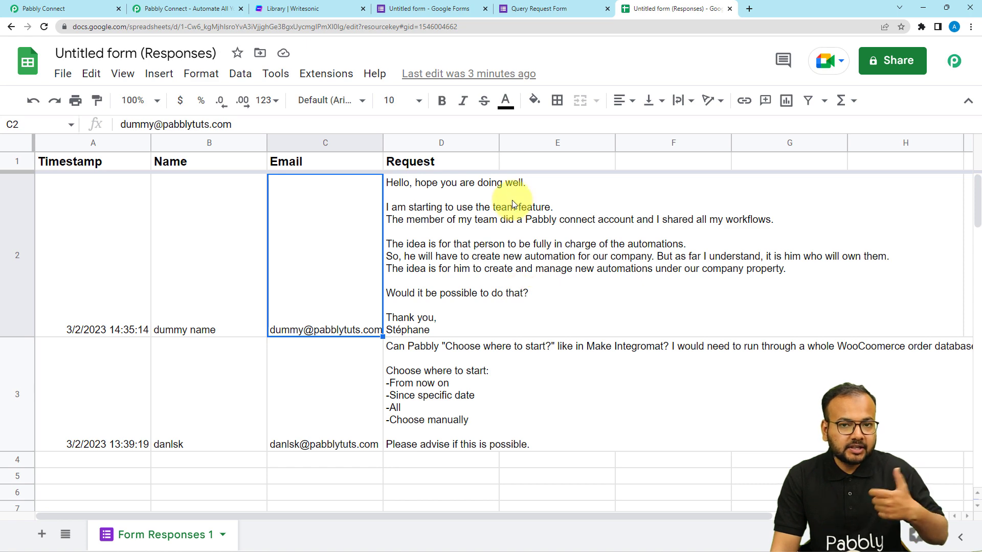
{"action": "left_click", "coordinate": [65, 11]}
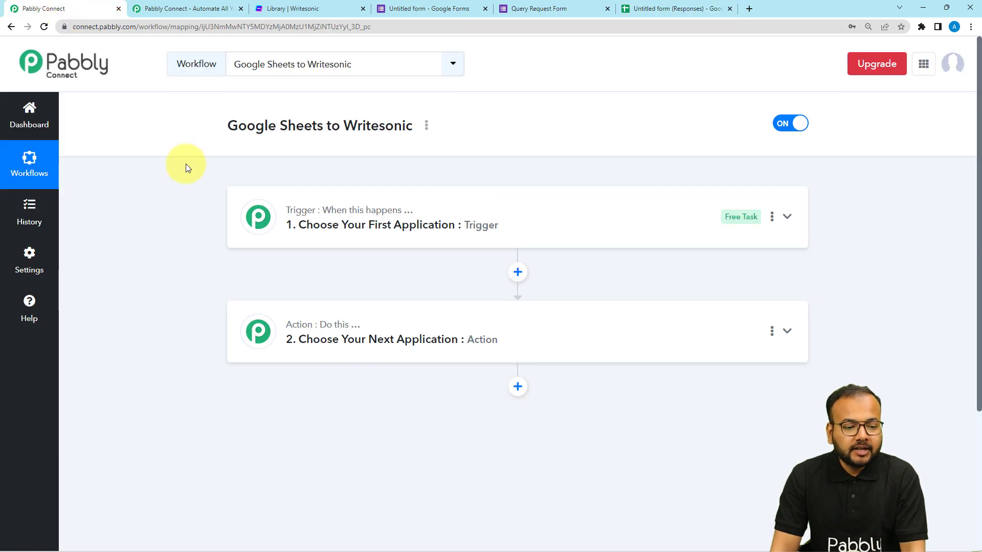
Set the workflow's trigger application to Google Forms with the trigger event New Response Received
{"action": "scroll", "coordinate": [321, 158], "scroll_direction": "down", "scroll_amount": 2}
{"action": "left_click", "coordinate": [329, 144]}
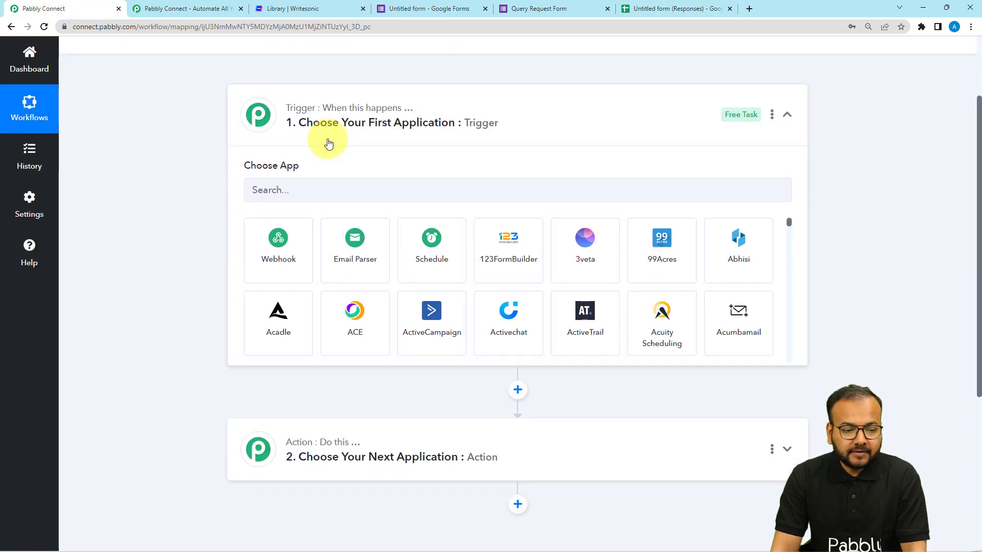
{"action": "left_click", "coordinate": [321, 184]}
{"action": "type", "text": "goo"}
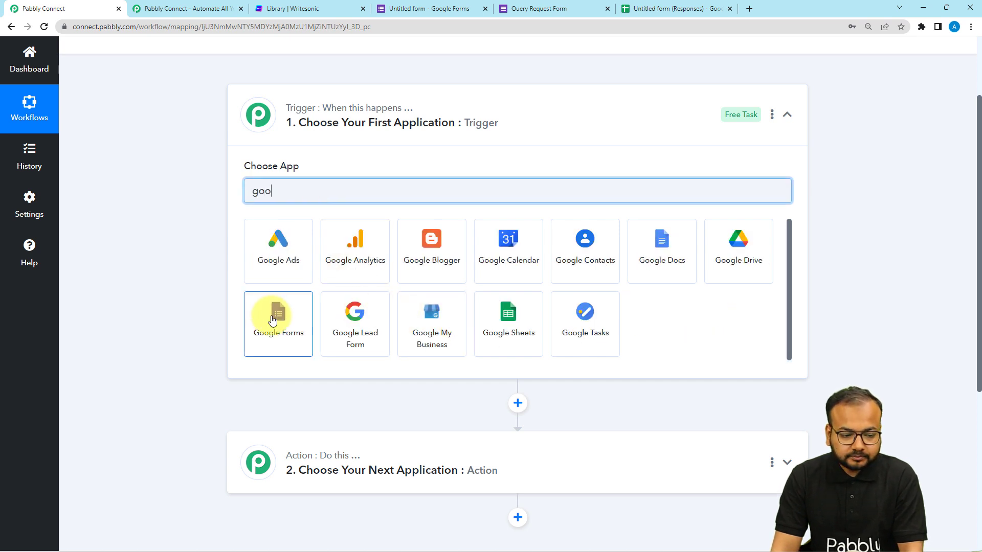
{"action": "left_click", "coordinate": [272, 319]}
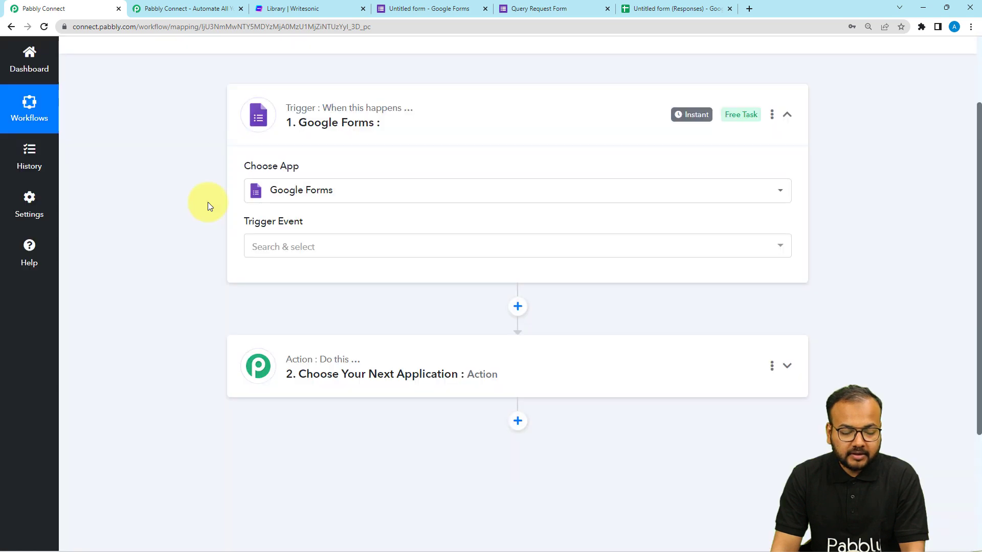
{"action": "scroll", "coordinate": [280, 198], "scroll_direction": "down", "scroll_amount": 1}
{"action": "left_click", "coordinate": [280, 197]}
{"action": "left_click", "coordinate": [280, 266]}
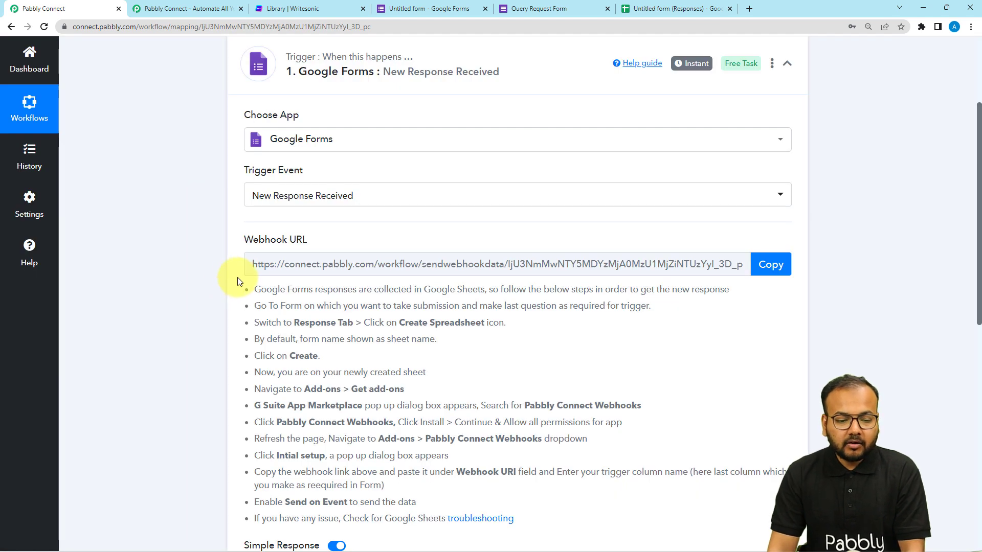
Copy the Google Forms trigger's webhook URL and review the setup instructions below it
{"action": "left_click", "coordinate": [772, 265]}
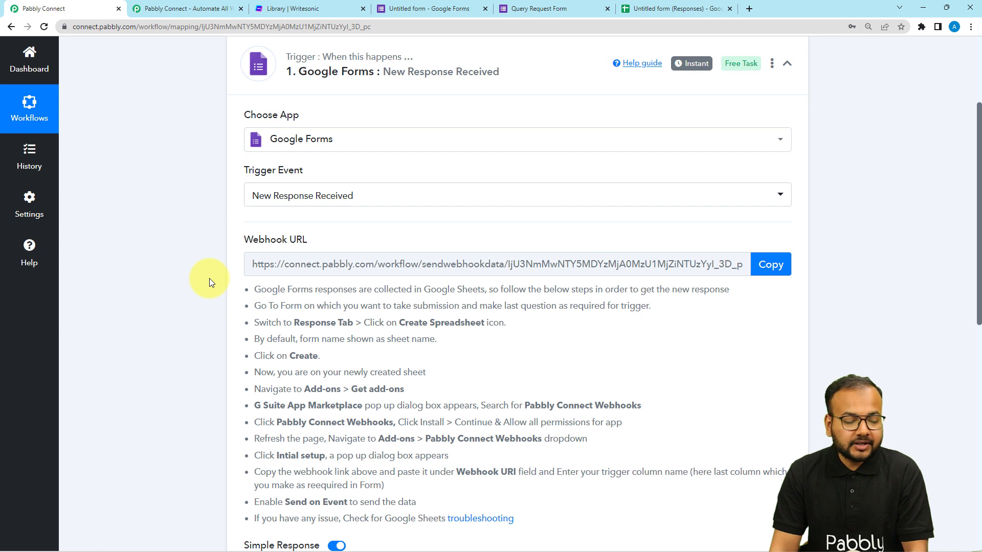
{"action": "scroll", "coordinate": [210, 279], "scroll_direction": "down", "scroll_amount": 2}
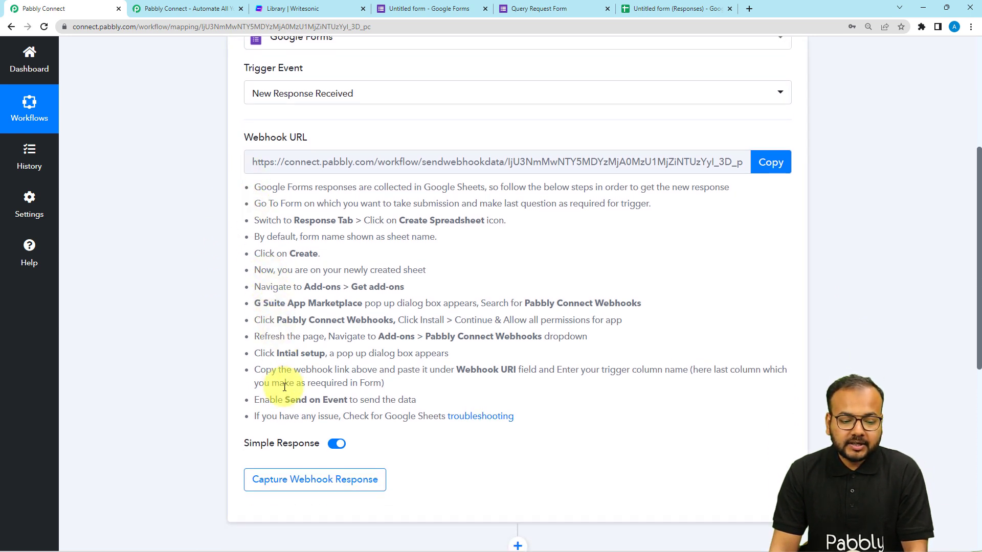
{"action": "scroll", "coordinate": [284, 388], "scroll_direction": "up", "scroll_amount": 2}
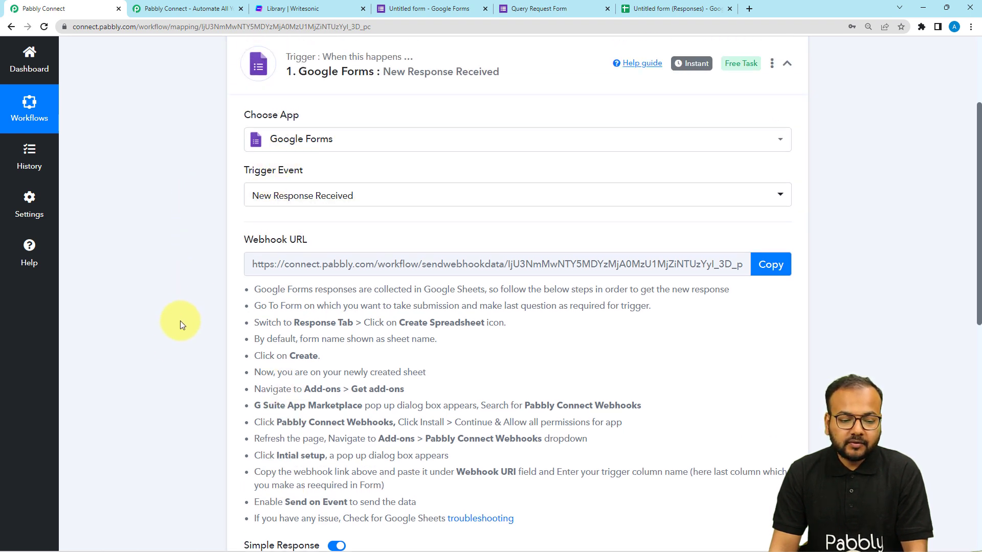
Switch to the form responses spreadsheet in the incognito Chrome window and select the first response's name and request cells for review
{"action": "left_click", "coordinate": [632, 11]}
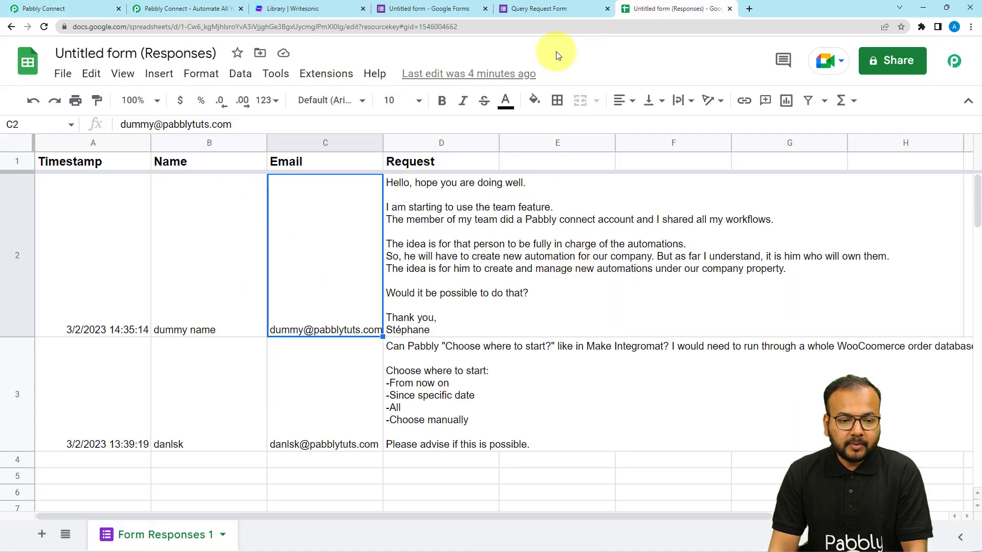
{"action": "left_click", "coordinate": [542, 9]}
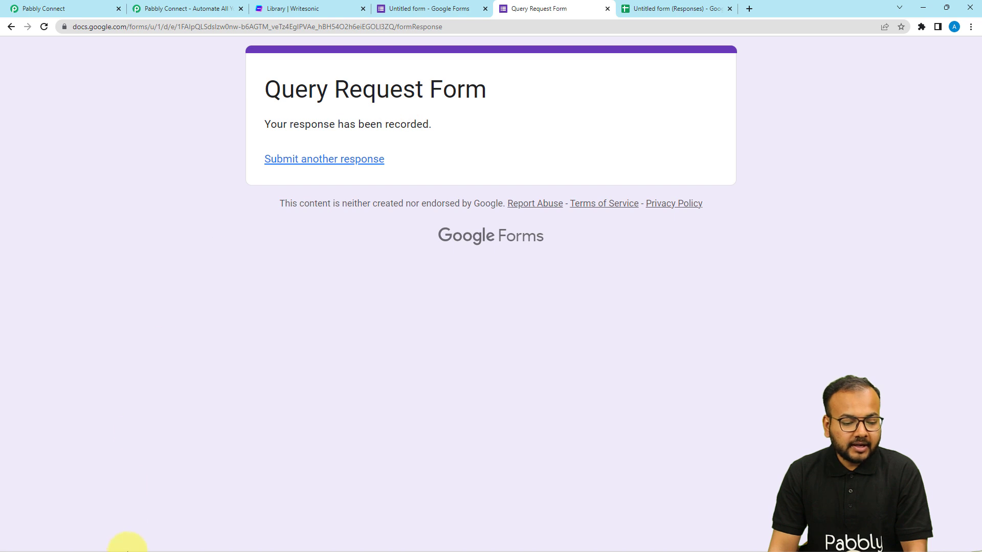
{"action": "mouse_move", "coordinate": [223, 543]}
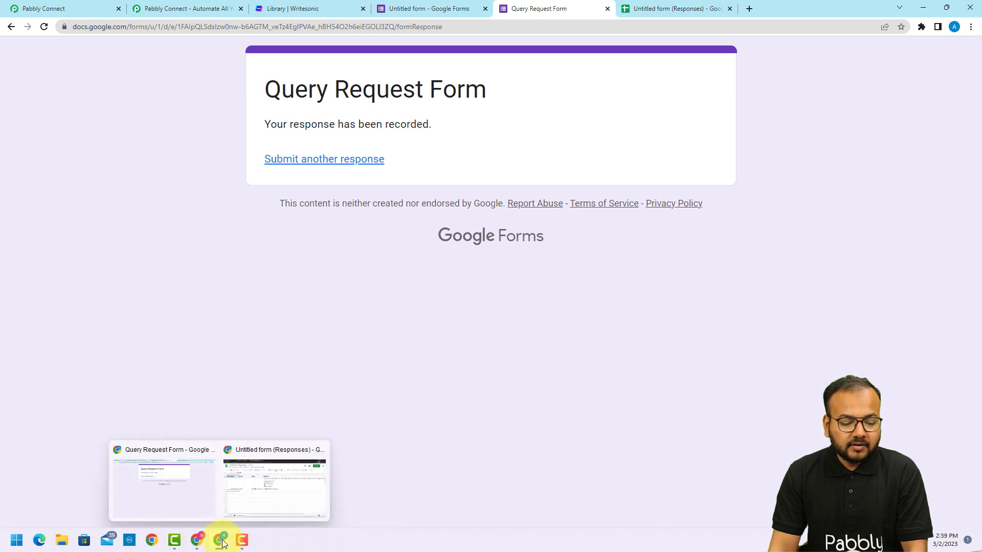
{"action": "left_click", "coordinate": [249, 502]}
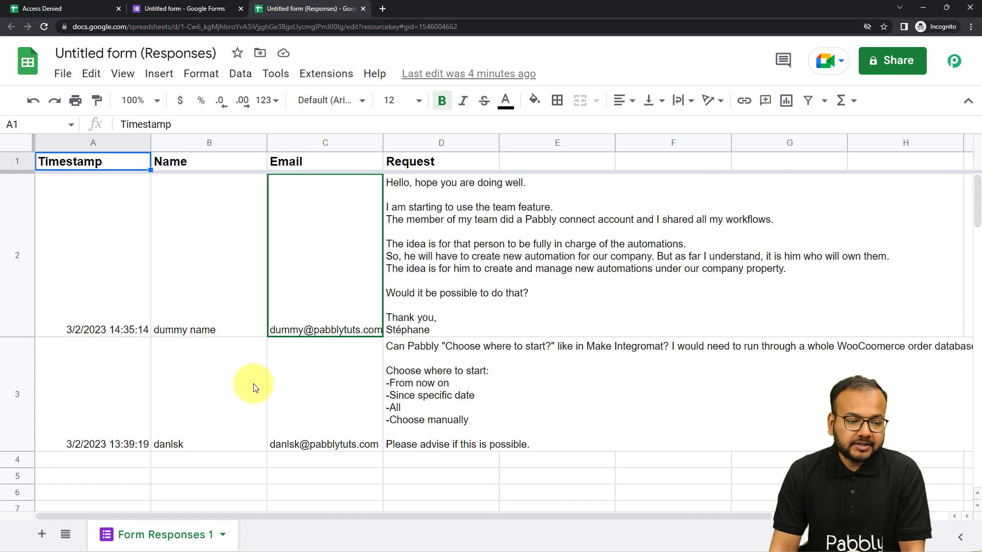
{"action": "left_click", "coordinate": [204, 289]}
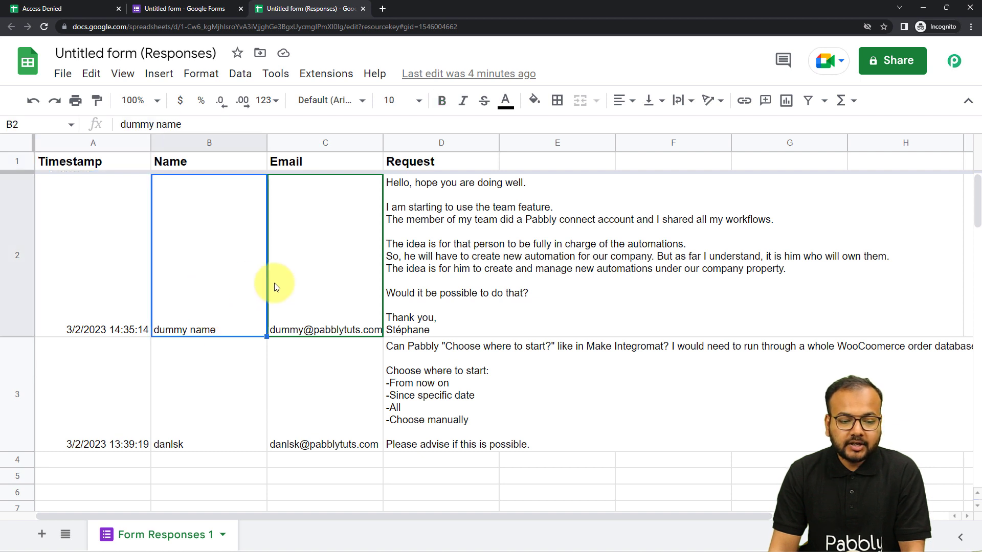
{"action": "left_click", "coordinate": [434, 285]}
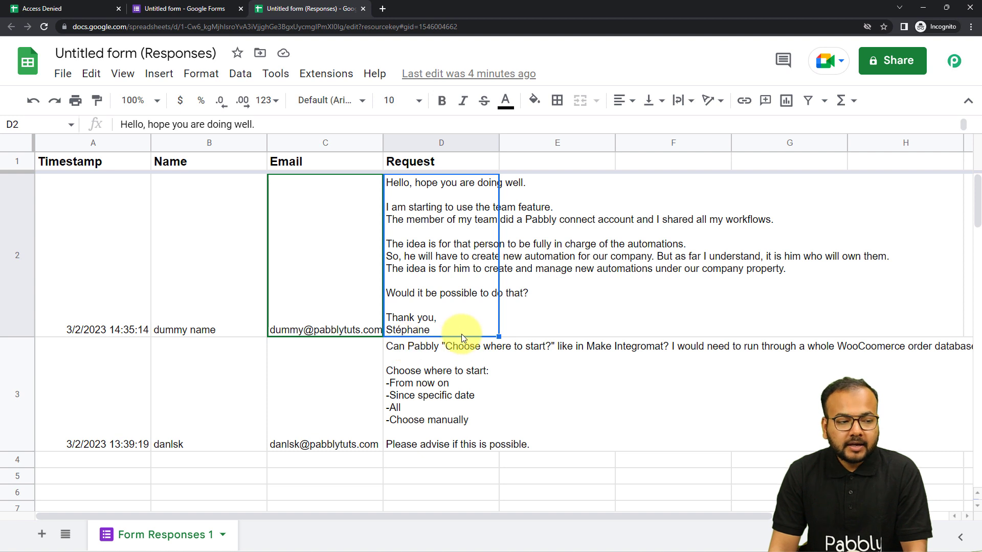
Look up the Pabbly Connect Webhooks add-on in the Google Workspace Marketplace to check its installation, and close the marketplace
{"action": "left_click", "coordinate": [307, 77]}
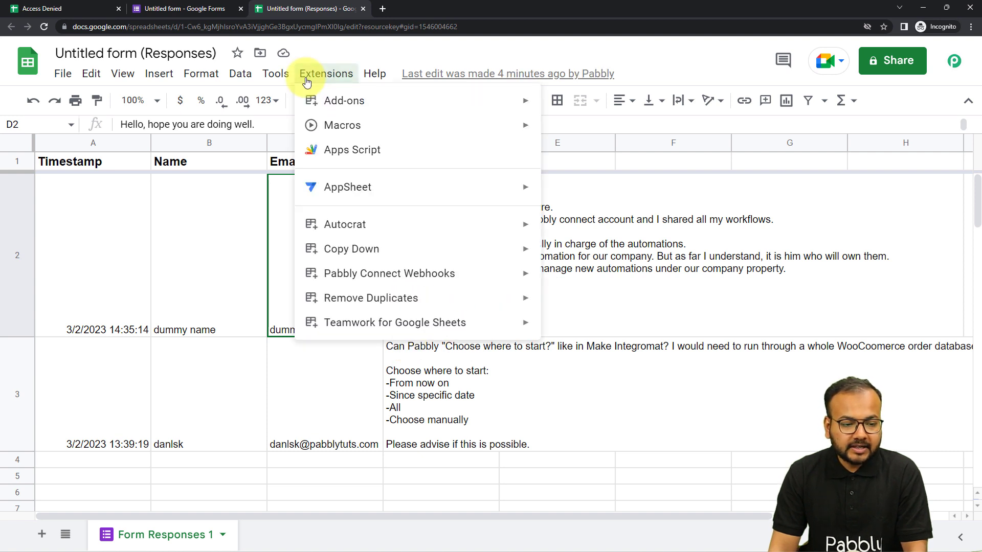
{"action": "mouse_move", "coordinate": [357, 100]}
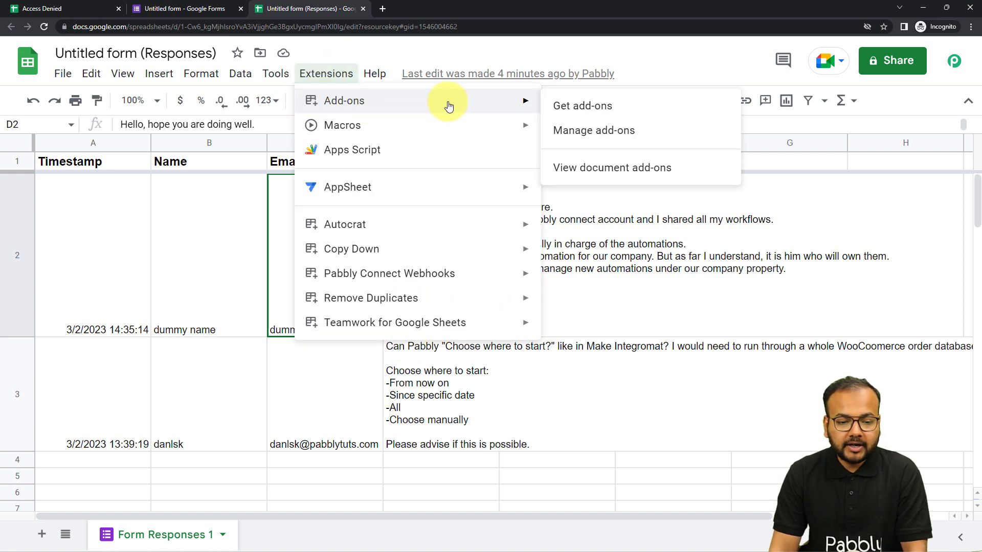
{"action": "left_click", "coordinate": [576, 112]}
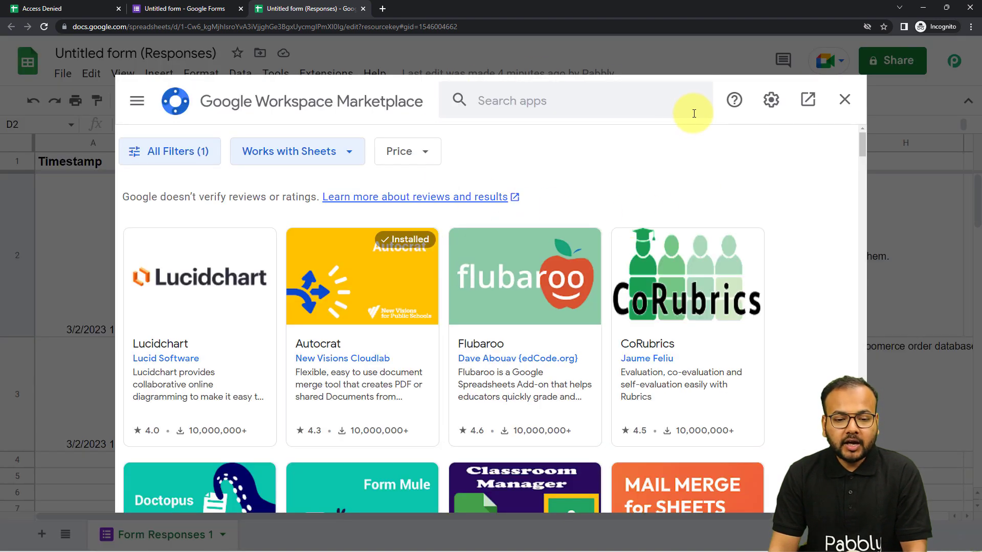
{"action": "left_click", "coordinate": [671, 106]}
{"action": "type", "text": "pabb"}
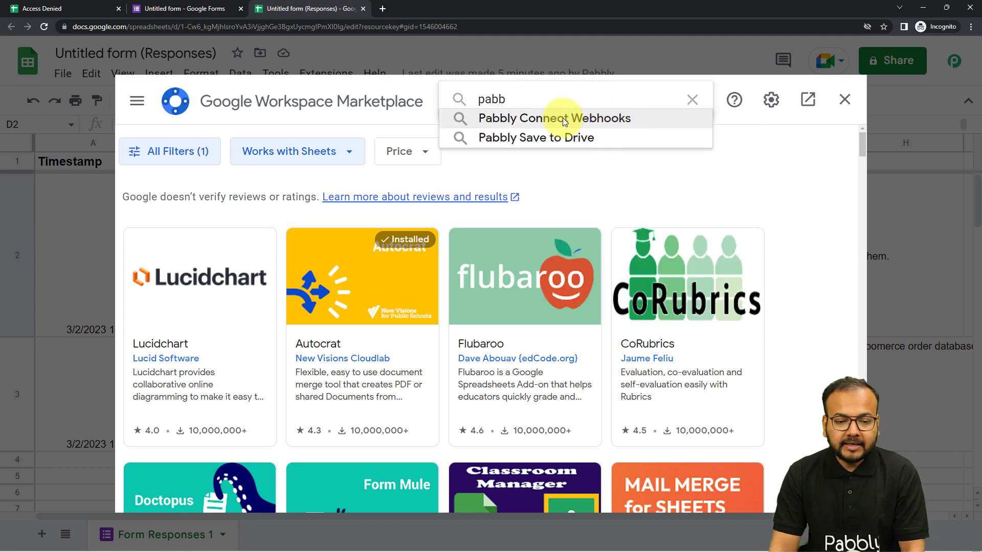
{"action": "left_click", "coordinate": [544, 119]}
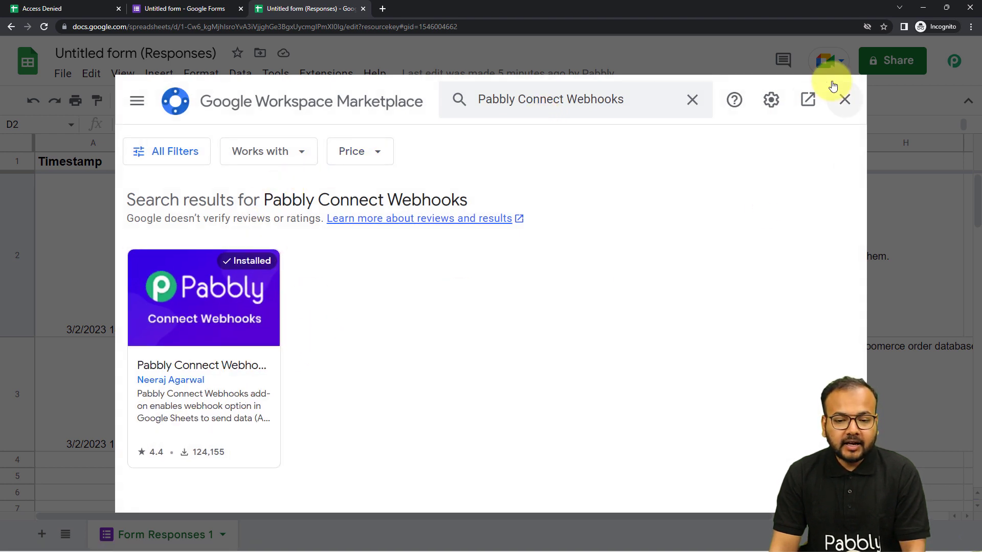
{"action": "left_click", "coordinate": [835, 101]}
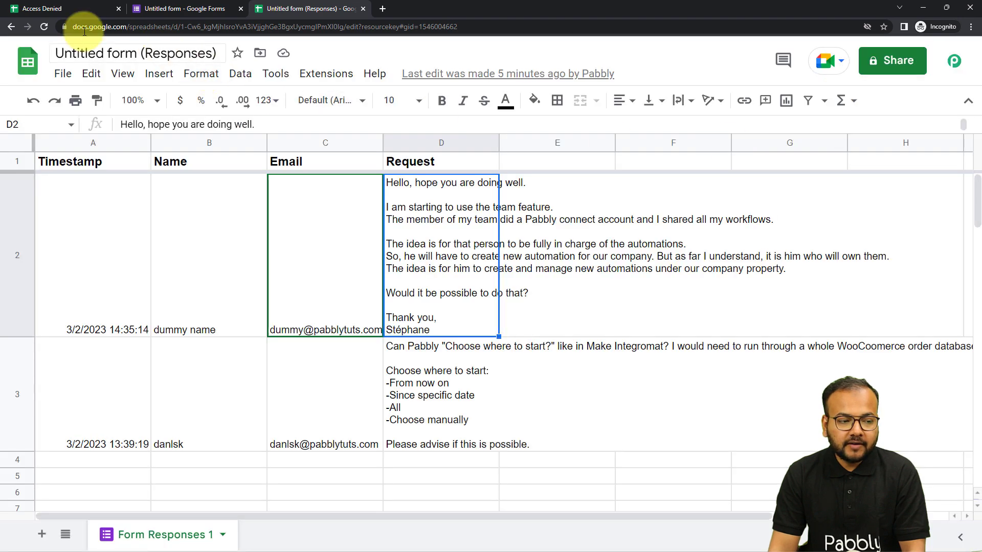
Reload the responses spreadsheet, then view the Pabbly Connect Webhooks Initial Setup fields for the Form Responses 1 sheet and close the dialog
{"action": "left_click", "coordinate": [44, 25]}
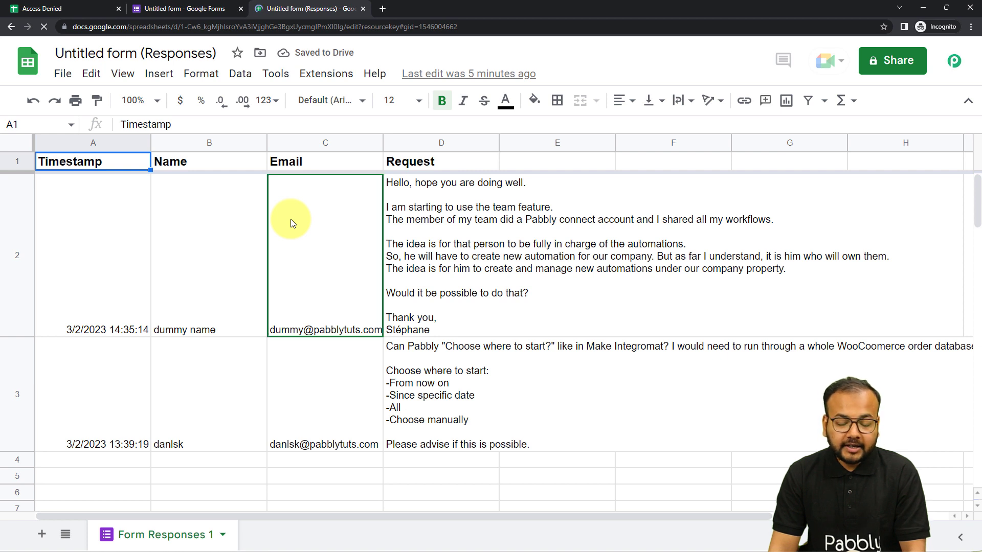
{"action": "left_click", "coordinate": [330, 85]}
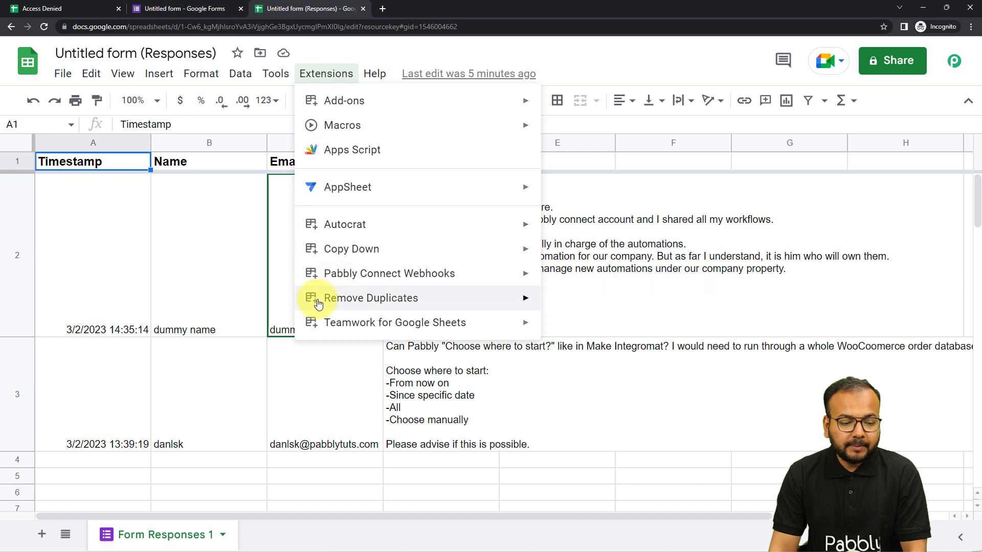
{"action": "mouse_move", "coordinate": [350, 273]}
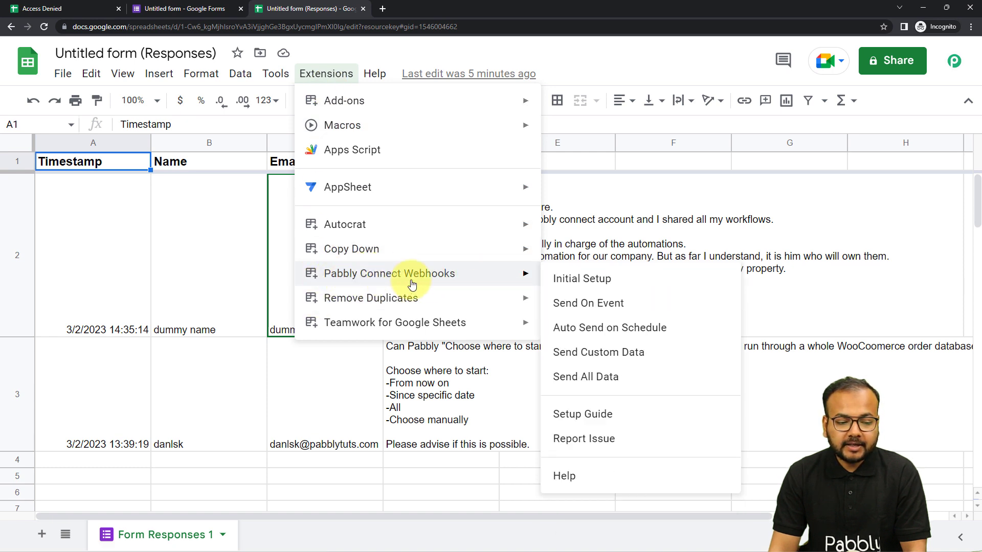
{"action": "left_click", "coordinate": [584, 284]}
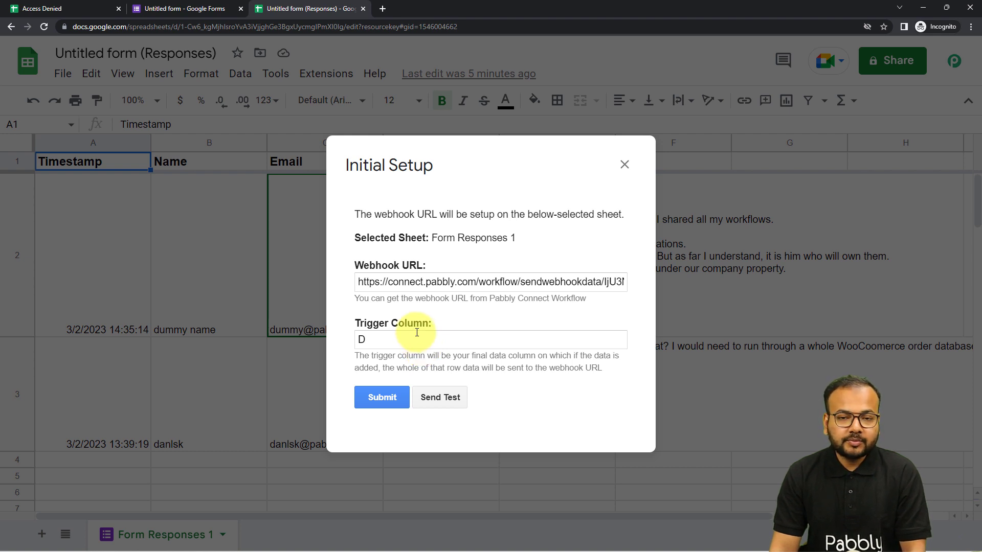
{"action": "left_click", "coordinate": [624, 166]}
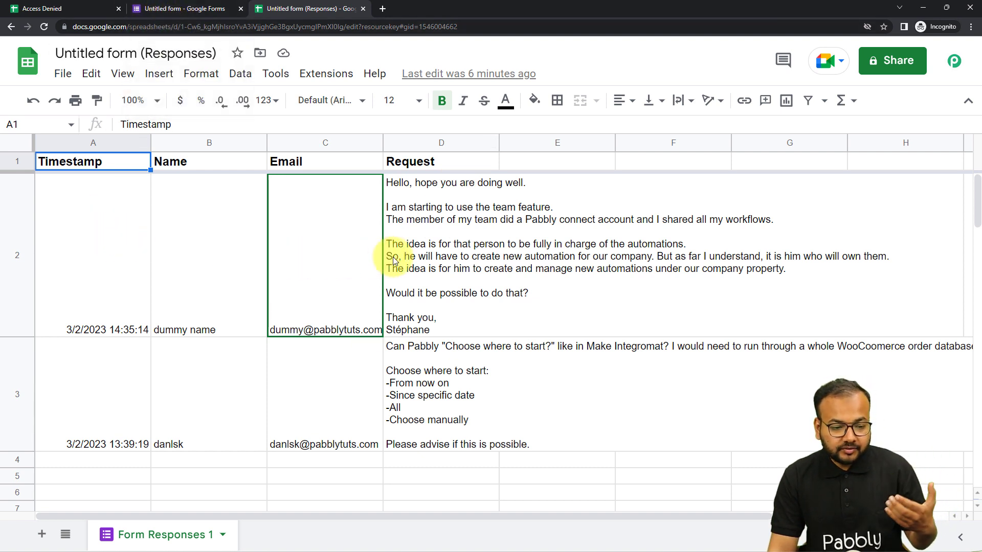
Switch to Pabbly Connect in the regular Chrome window and copy the Google Forms trigger's webhook URL again
{"action": "mouse_move", "coordinate": [357, 246]}
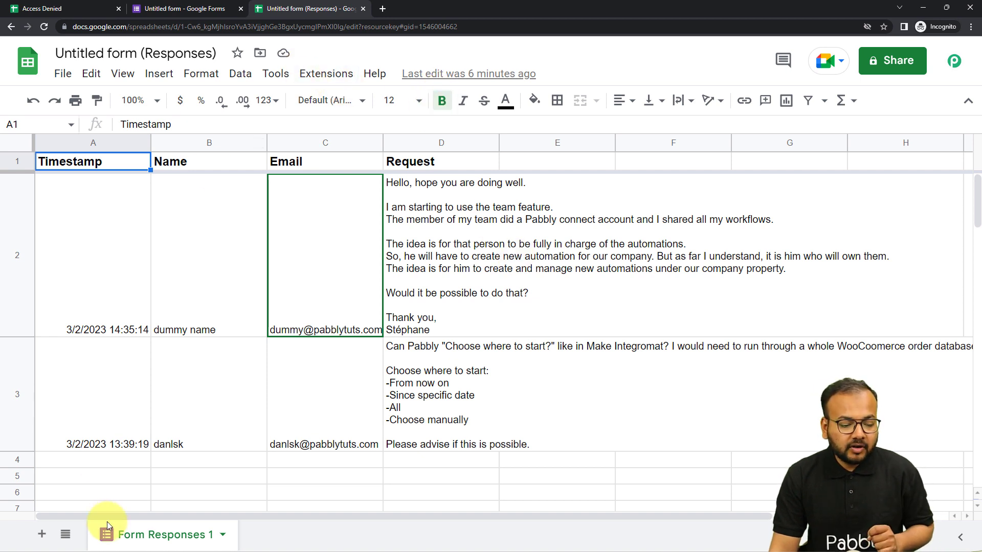
{"action": "mouse_move", "coordinate": [311, 536]}
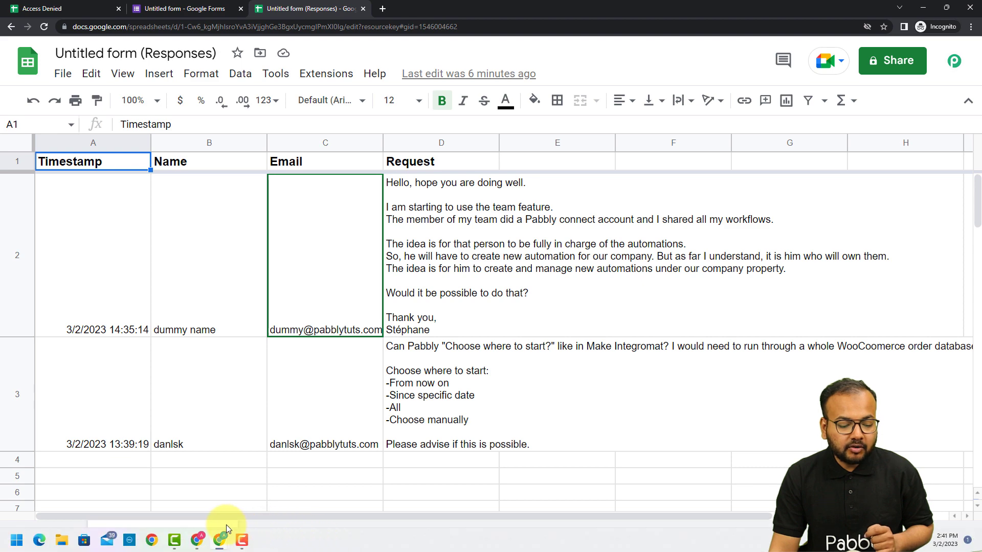
{"action": "mouse_move", "coordinate": [225, 524]}
{"action": "left_click", "coordinate": [210, 504]}
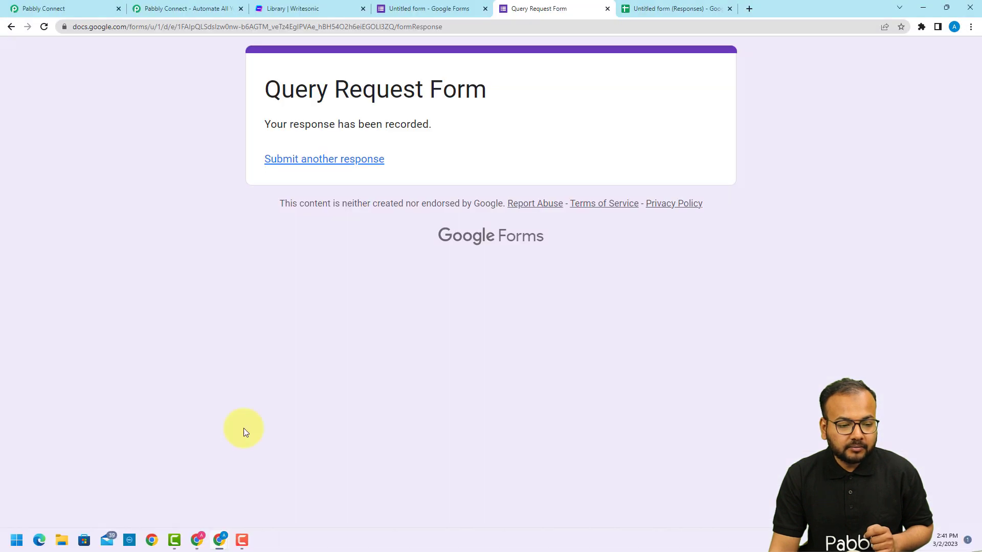
{"action": "left_click", "coordinate": [101, 9]}
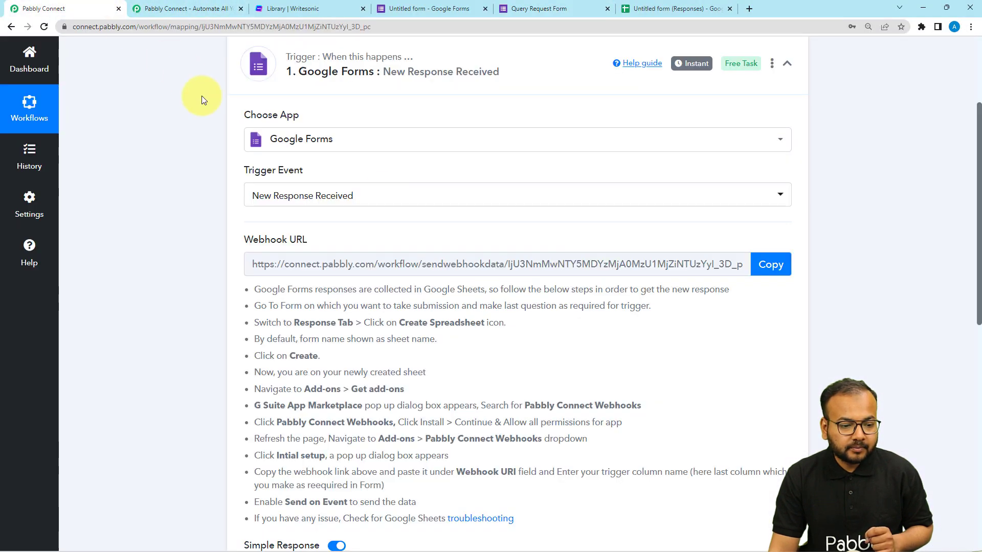
{"action": "left_click", "coordinate": [788, 261]}
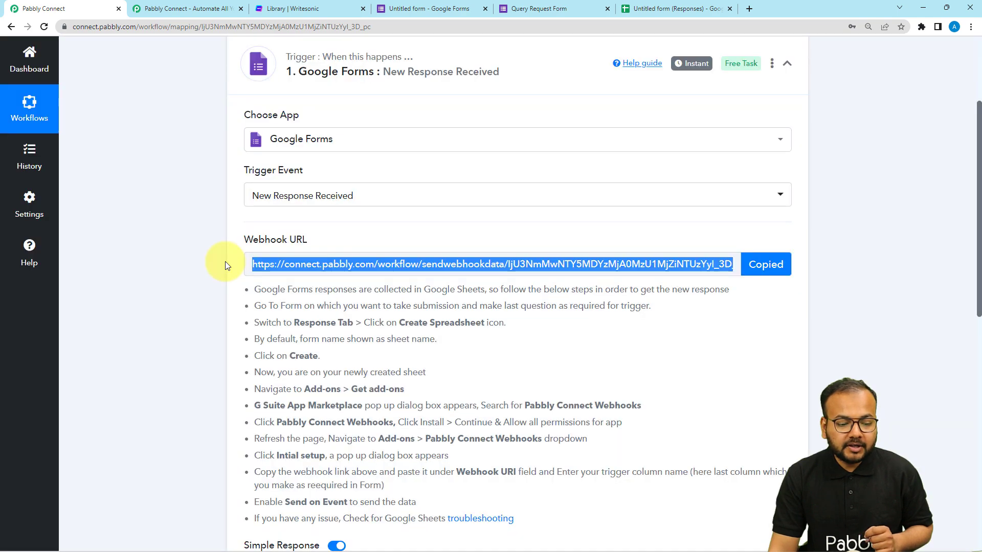
{"action": "scroll", "coordinate": [225, 264], "scroll_direction": "down", "scroll_amount": 3}
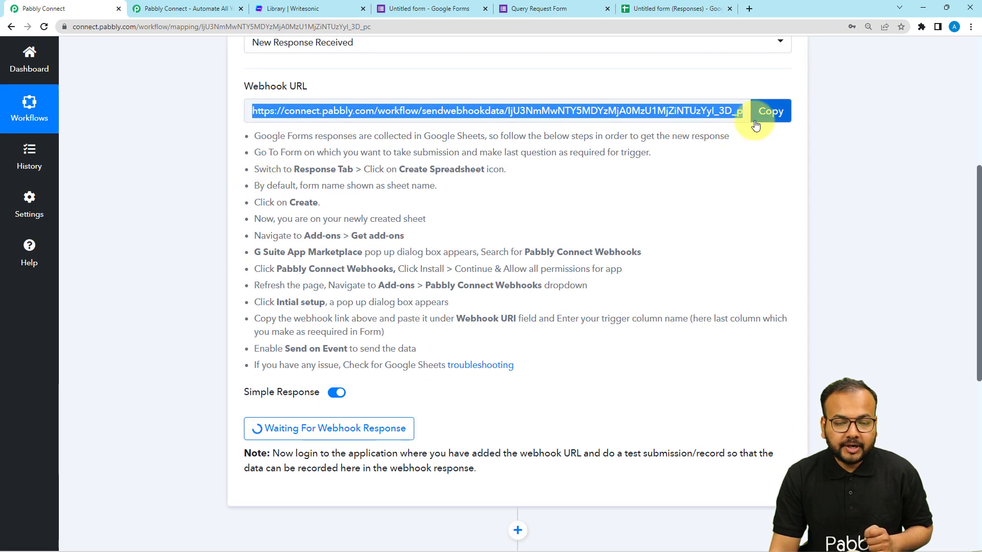
{"action": "scroll", "coordinate": [366, 300], "scroll_direction": "down", "scroll_amount": 3}
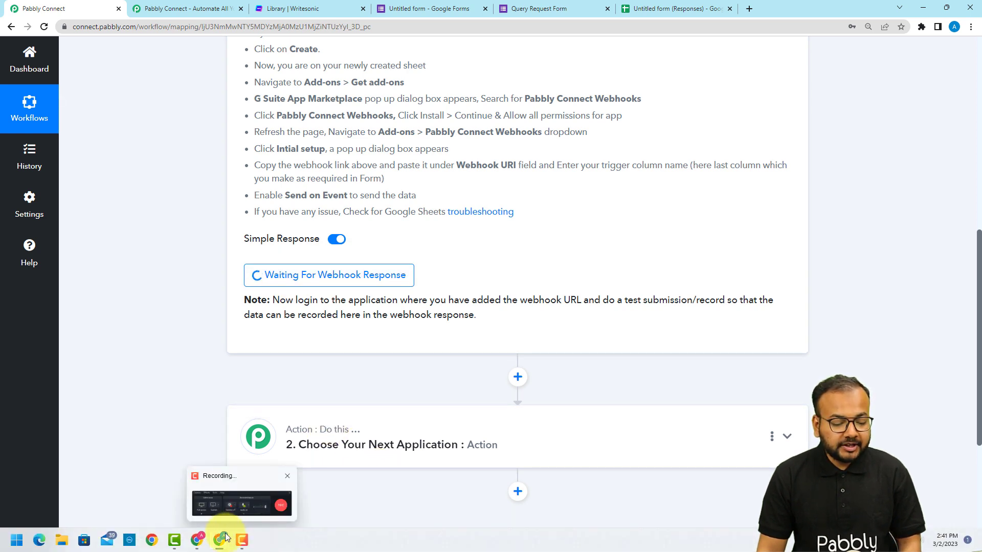
In the incognito responses spreadsheet, replace the webhook URL in the Pabbly Connect Webhooks Initial Setup with the copied URL
{"action": "mouse_move", "coordinate": [222, 538]}
{"action": "left_click", "coordinate": [240, 508]}
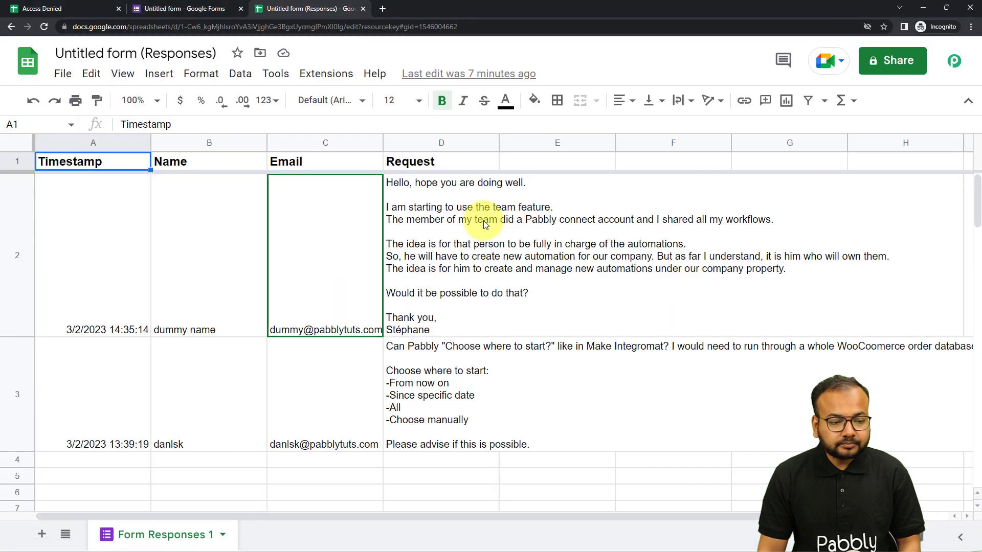
{"action": "left_click", "coordinate": [320, 75]}
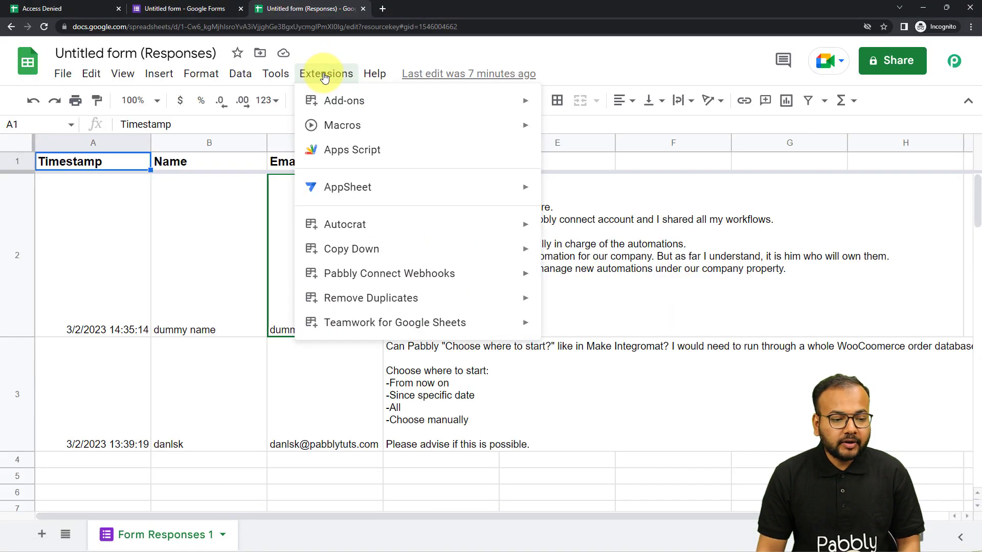
{"action": "mouse_move", "coordinate": [388, 277]}
{"action": "left_click", "coordinate": [565, 280]}
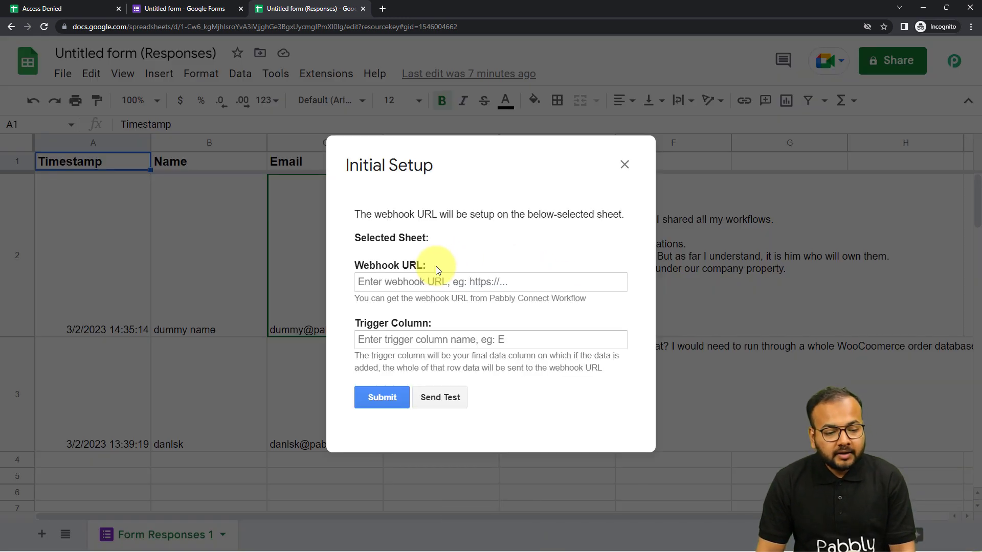
{"action": "left_click", "coordinate": [378, 284]}
{"action": "key", "text": "ctrl+a"}
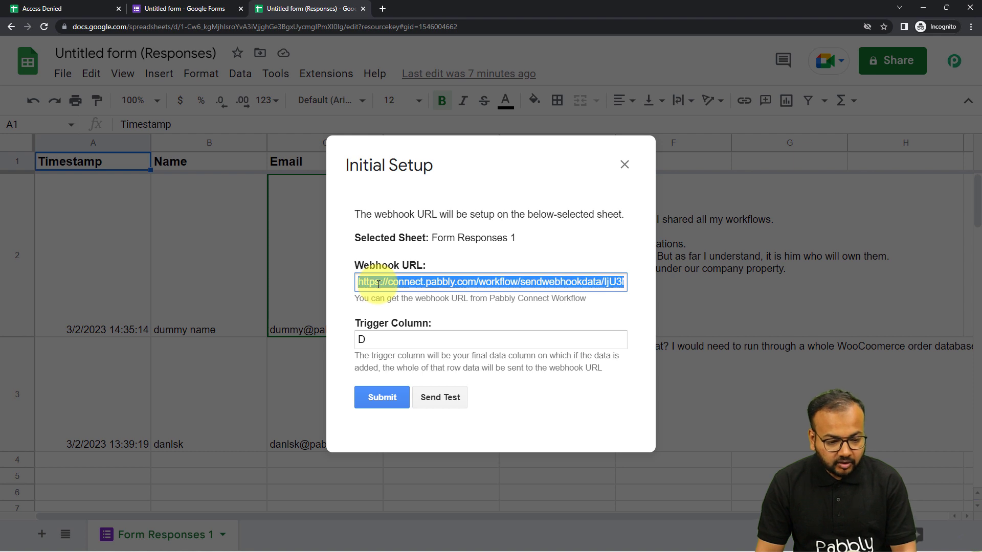
{"action": "key", "text": "BackSpace"}
{"action": "right_click", "coordinate": [378, 284]}
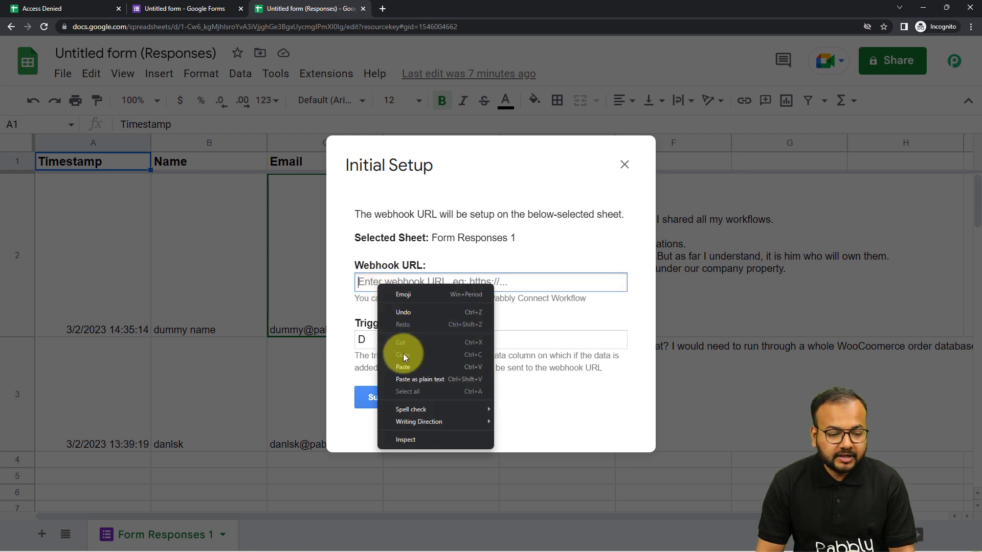
{"action": "left_click", "coordinate": [410, 372]}
Send test data with D as the trigger column, submit the initial setup and close the dialog
{"action": "left_click", "coordinate": [384, 353]}
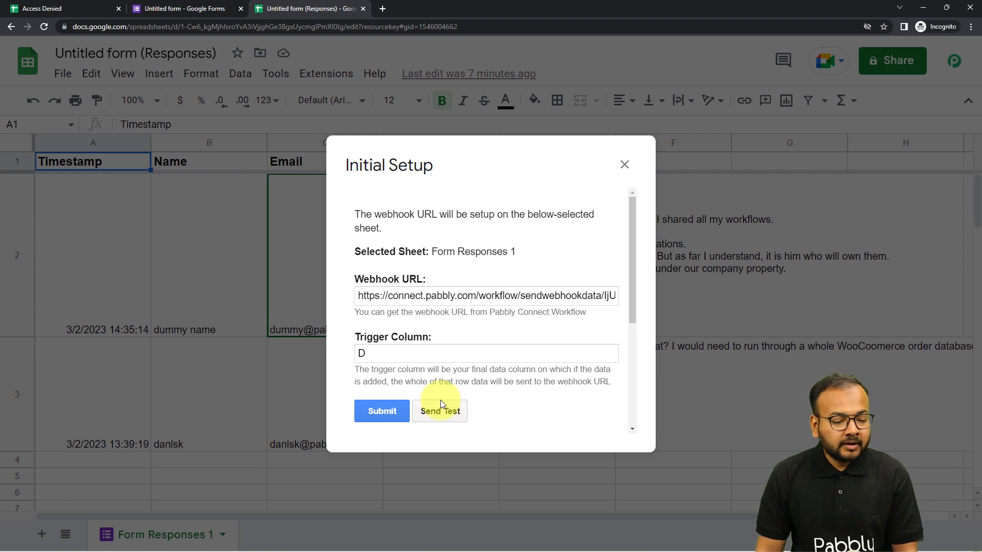
{"action": "scroll", "coordinate": [440, 400], "scroll_direction": "down", "scroll_amount": 4}
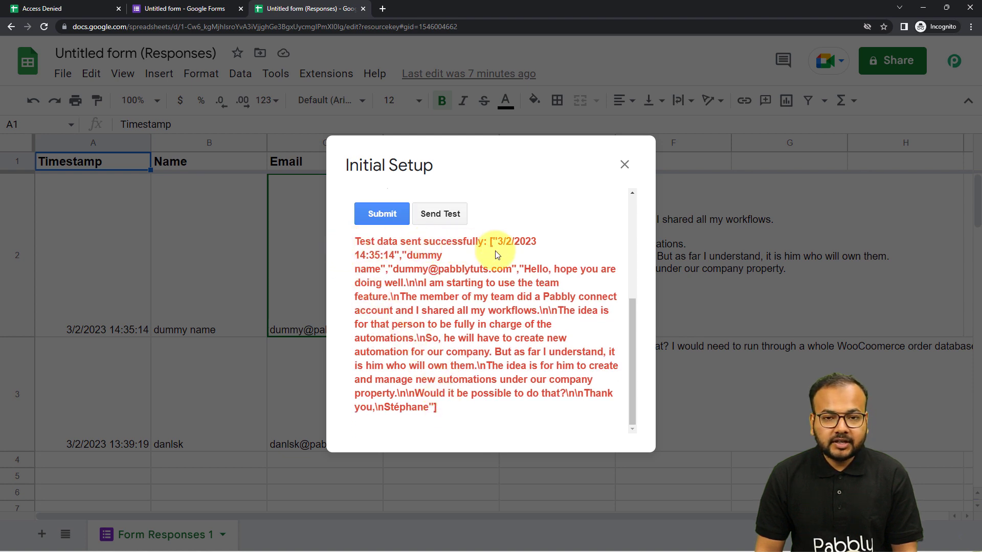
{"action": "left_click", "coordinate": [382, 216]}
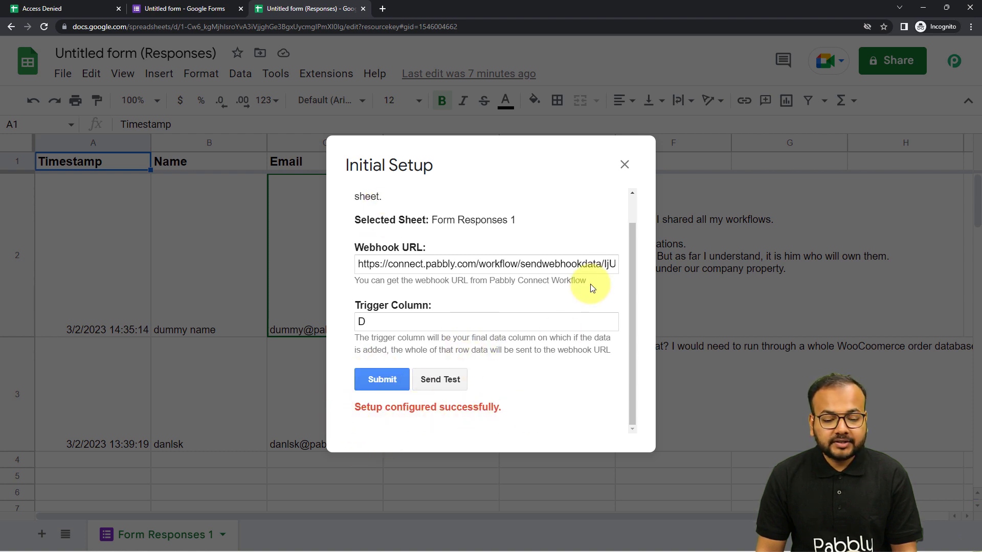
{"action": "left_click", "coordinate": [625, 164]}
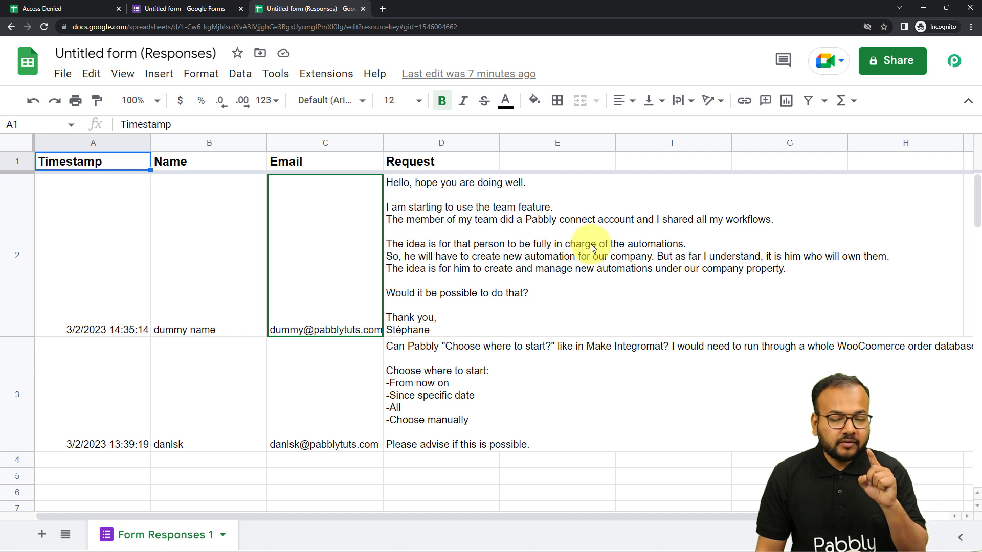
Enable Send On Event for the Pabbly Connect Webhooks add-on in the responses spreadsheet
{"action": "left_click", "coordinate": [332, 74]}
{"action": "mouse_move", "coordinate": [322, 283]}
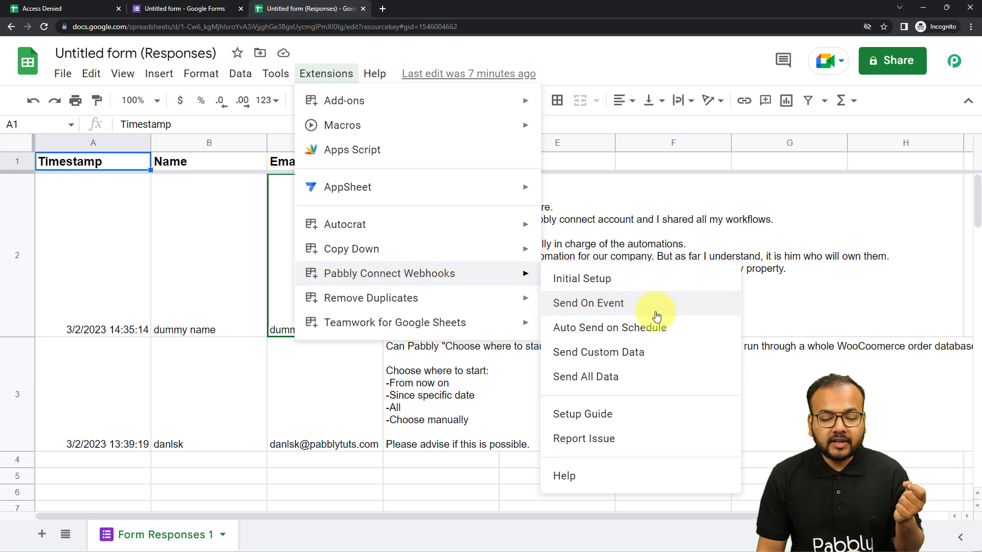
{"action": "left_click", "coordinate": [602, 310]}
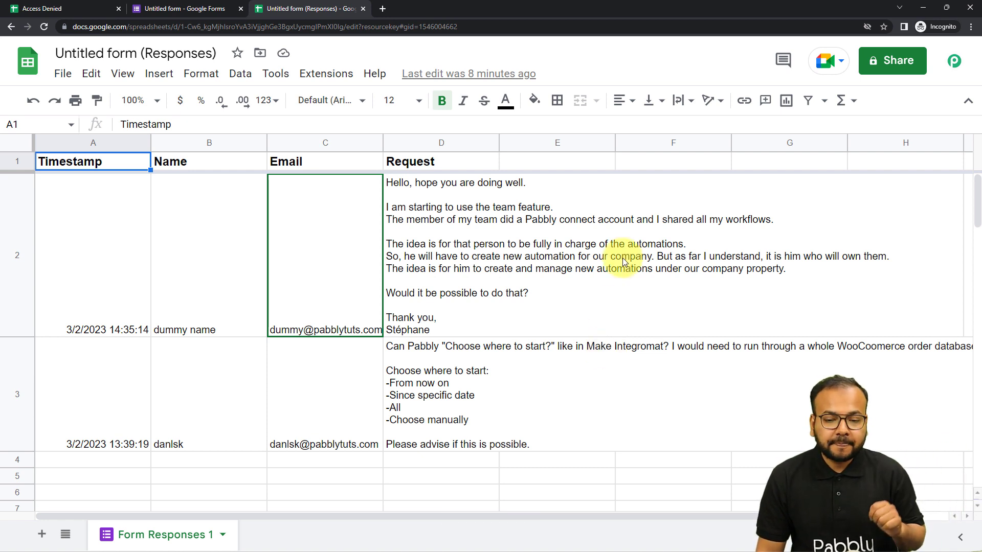
Return to the Pabbly Connect workflow and review the labels and values of the webhook response received from the form
{"action": "left_click", "coordinate": [923, 9]}
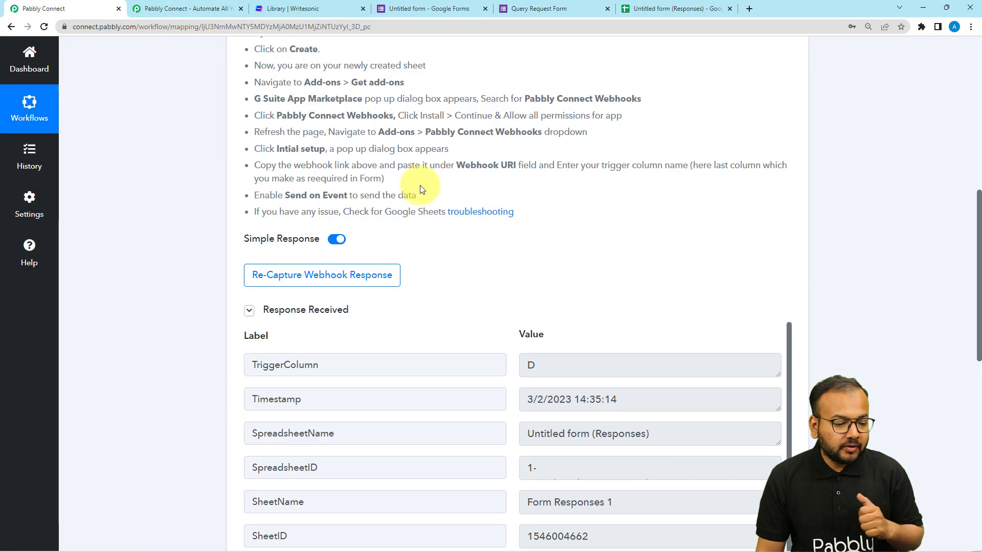
{"action": "scroll", "coordinate": [243, 244], "scroll_direction": "down", "scroll_amount": 3}
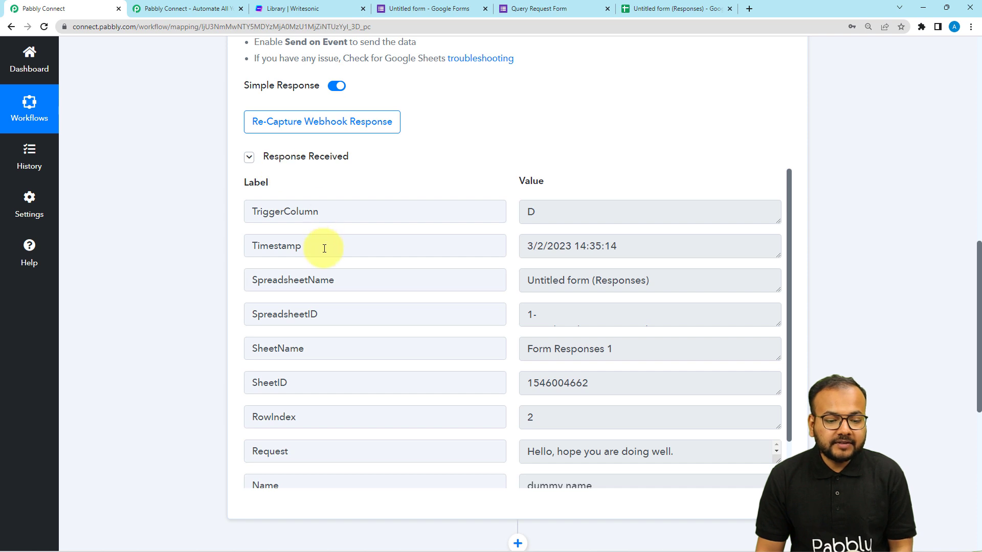
{"action": "scroll", "coordinate": [323, 248], "scroll_direction": "down", "scroll_amount": 2}
{"action": "scroll", "coordinate": [323, 248], "scroll_direction": "up", "scroll_amount": 1}
{"action": "scroll", "coordinate": [324, 251], "scroll_direction": "up", "scroll_amount": 1}
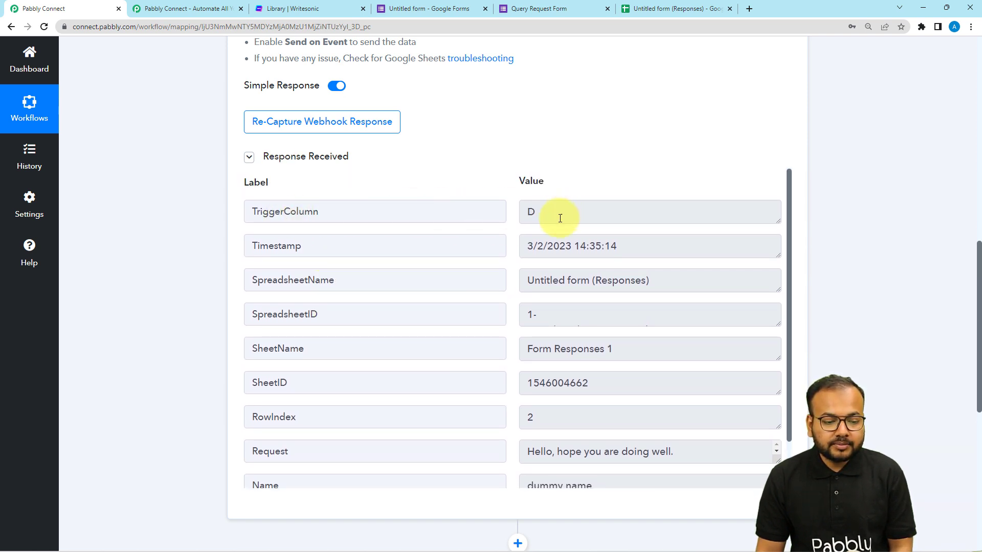
{"action": "scroll", "coordinate": [539, 248], "scroll_direction": "down", "scroll_amount": 2}
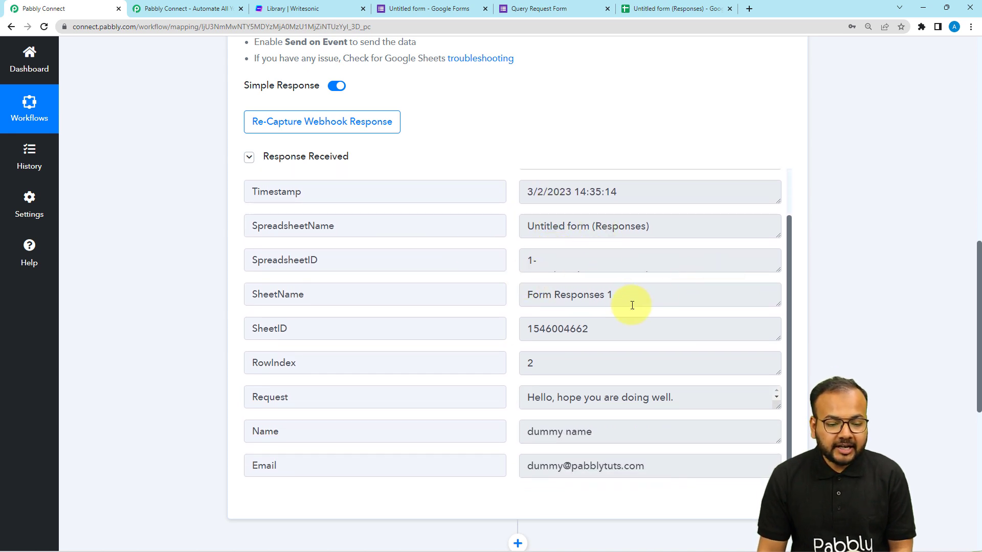
{"action": "scroll", "coordinate": [738, 311], "scroll_direction": "down", "scroll_amount": 2}
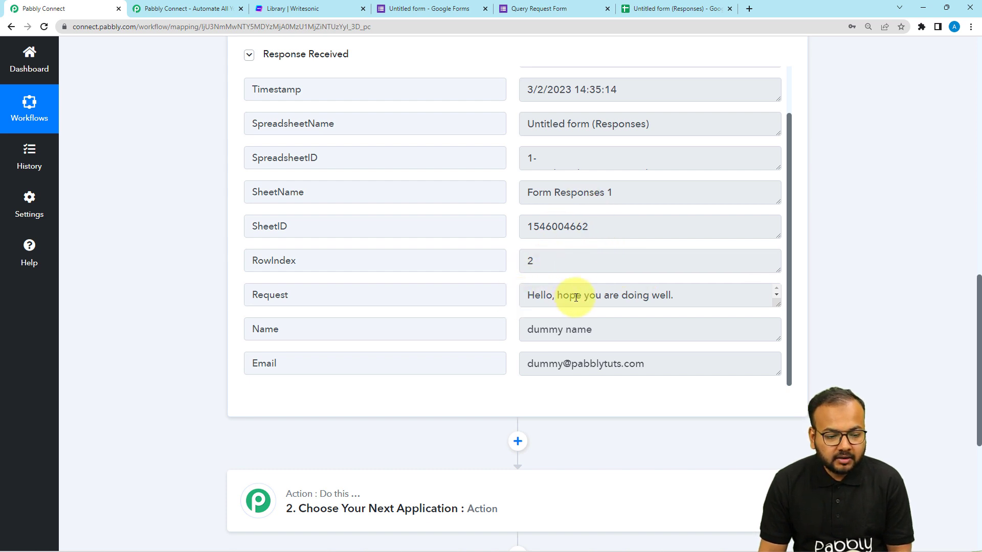
Enlarge the Request value box in the received response and read through the full request text
{"action": "left_click_drag", "start_coordinate": [774, 302], "coordinate": [756, 401]}
{"action": "scroll", "coordinate": [663, 332], "scroll_direction": "down", "scroll_amount": 2}
{"action": "scroll", "coordinate": [663, 331], "scroll_direction": "down", "scroll_amount": 3}
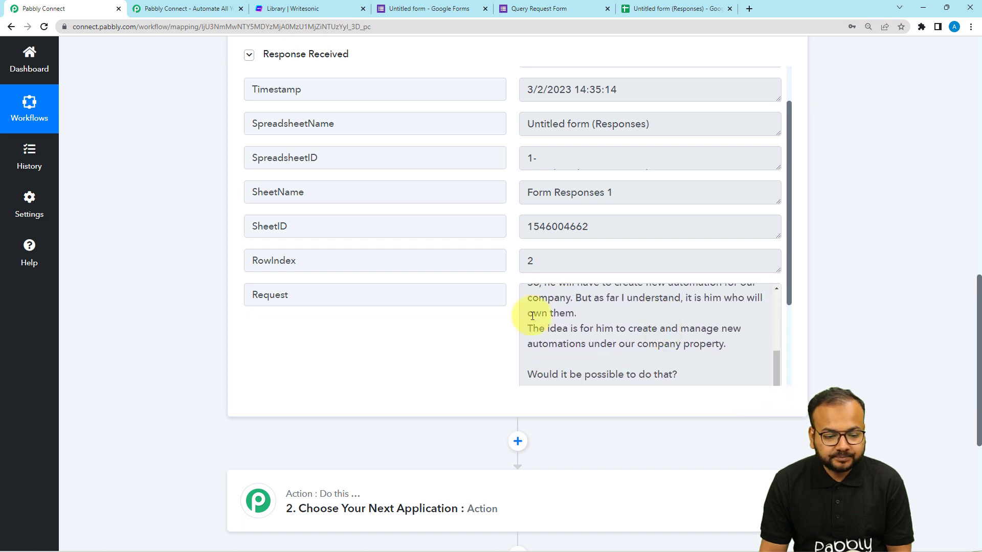
{"action": "scroll", "coordinate": [558, 316], "scroll_direction": "up", "scroll_amount": 5}
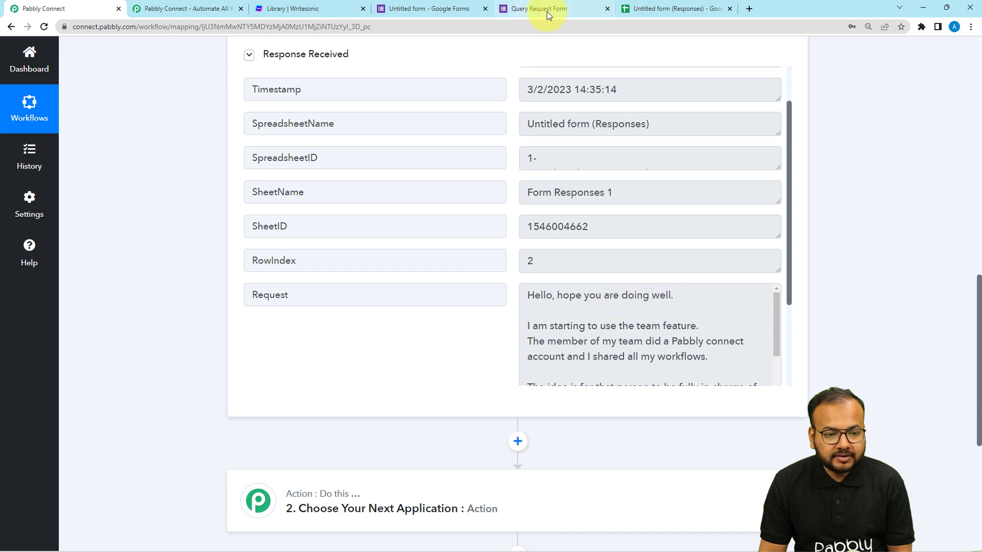
Compare the request text in cell D2 of the responses spreadsheet with the Request value captured in the Pabbly Connect trigger
{"action": "left_click", "coordinate": [641, 9]}
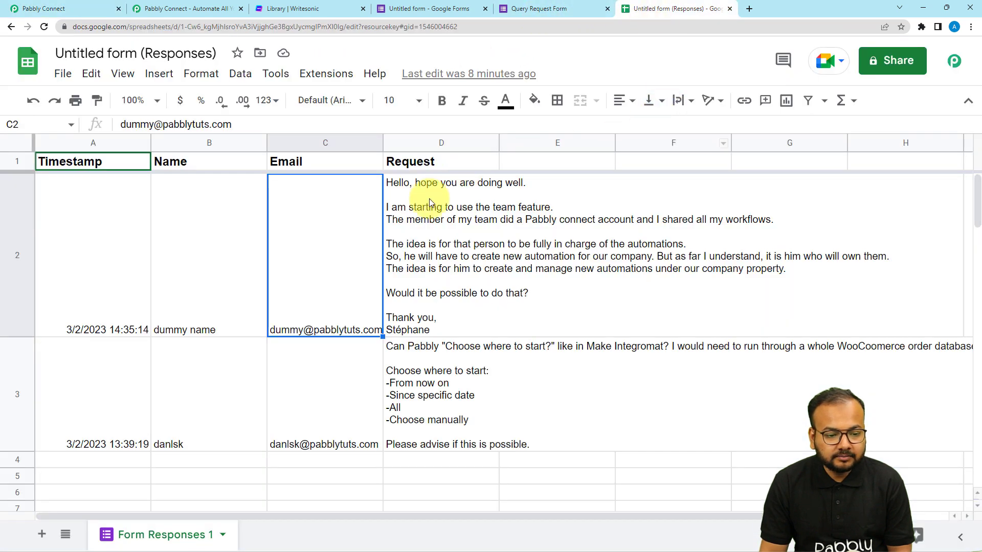
{"action": "left_click", "coordinate": [476, 221]}
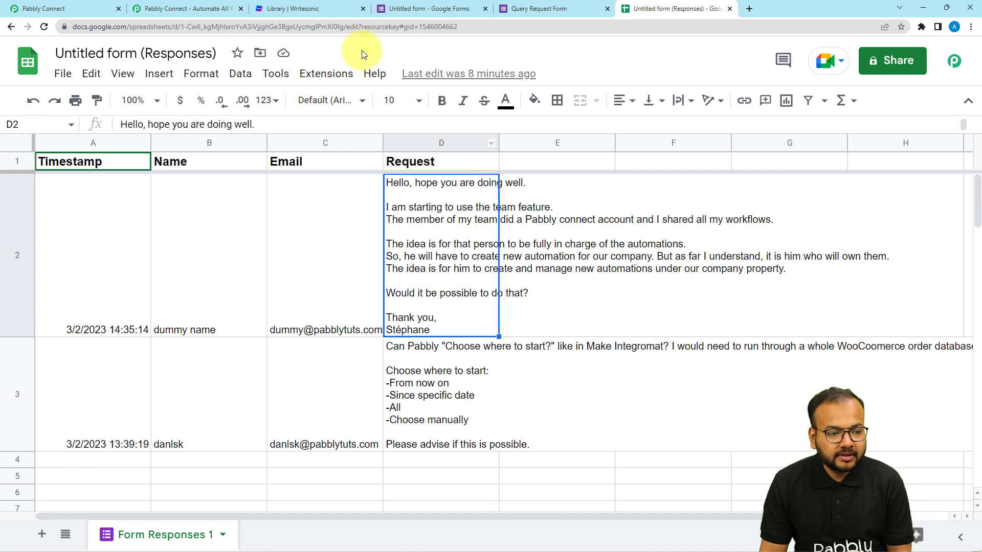
{"action": "left_click", "coordinate": [46, 7]}
{"action": "scroll", "coordinate": [588, 294], "scroll_direction": "down", "scroll_amount": 1}
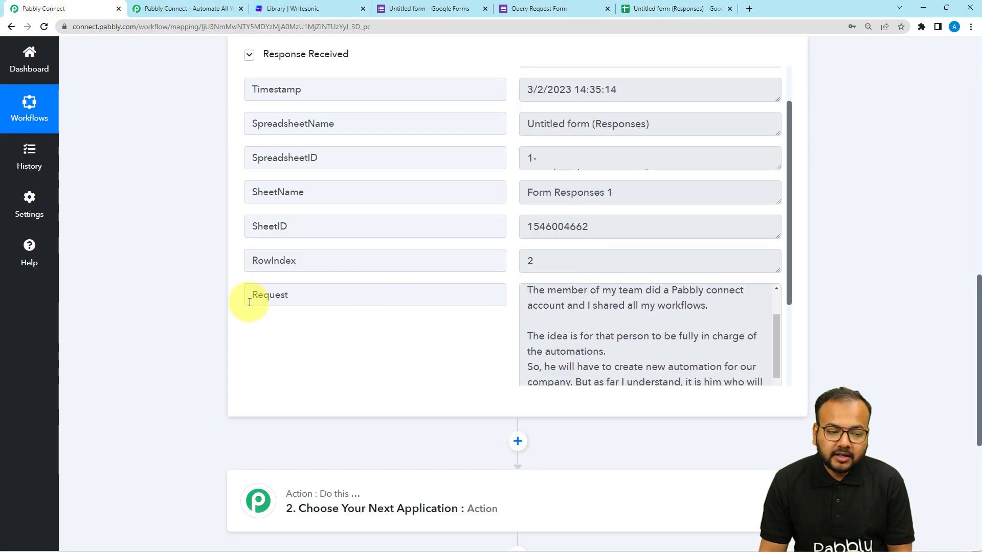
{"action": "scroll", "coordinate": [154, 292], "scroll_direction": "down", "scroll_amount": 2}
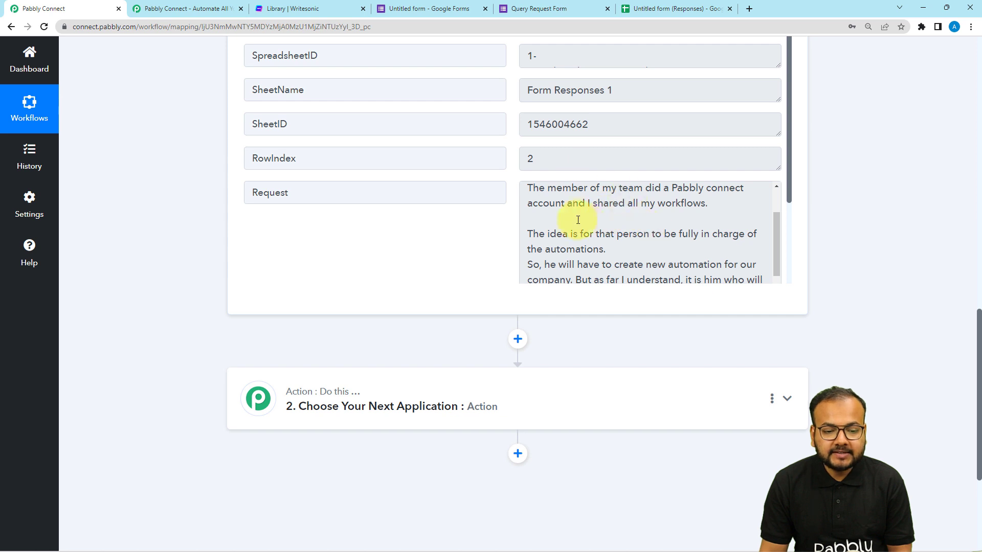
{"action": "scroll", "coordinate": [592, 211], "scroll_direction": "down", "scroll_amount": 3}
{"action": "scroll", "coordinate": [150, 217], "scroll_direction": "down", "scroll_amount": 1}
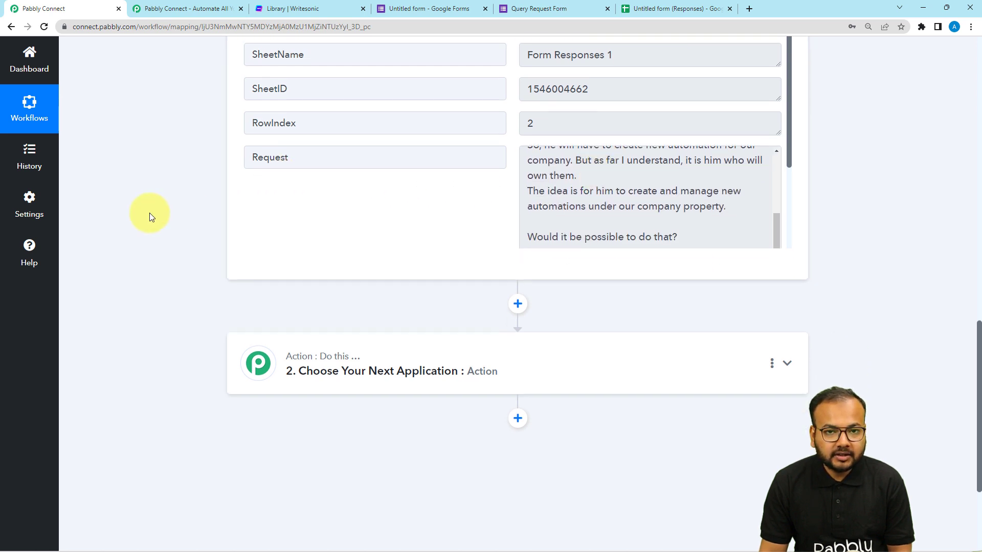
Set Writesonic as the application for action step 2 and select Text Summary as its action event
{"action": "scroll", "coordinate": [150, 217], "scroll_direction": "down", "scroll_amount": 3}
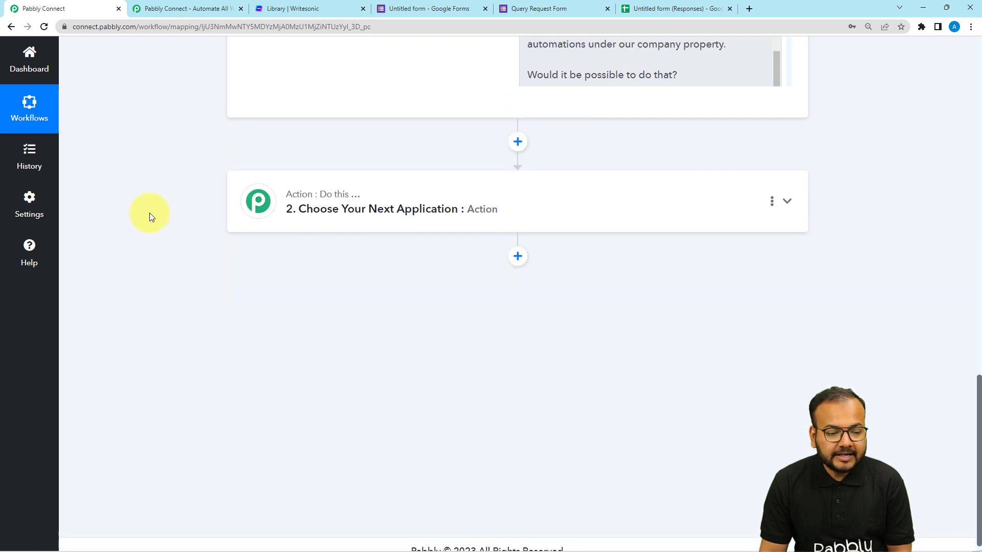
{"action": "left_click", "coordinate": [381, 224]}
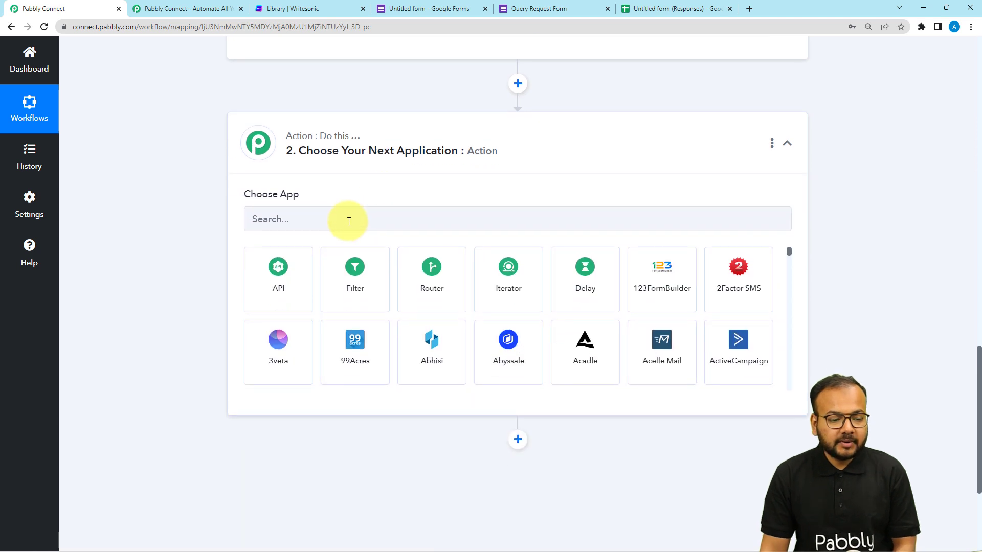
{"action": "left_click", "coordinate": [347, 223]}
{"action": "type", "text": "writ"}
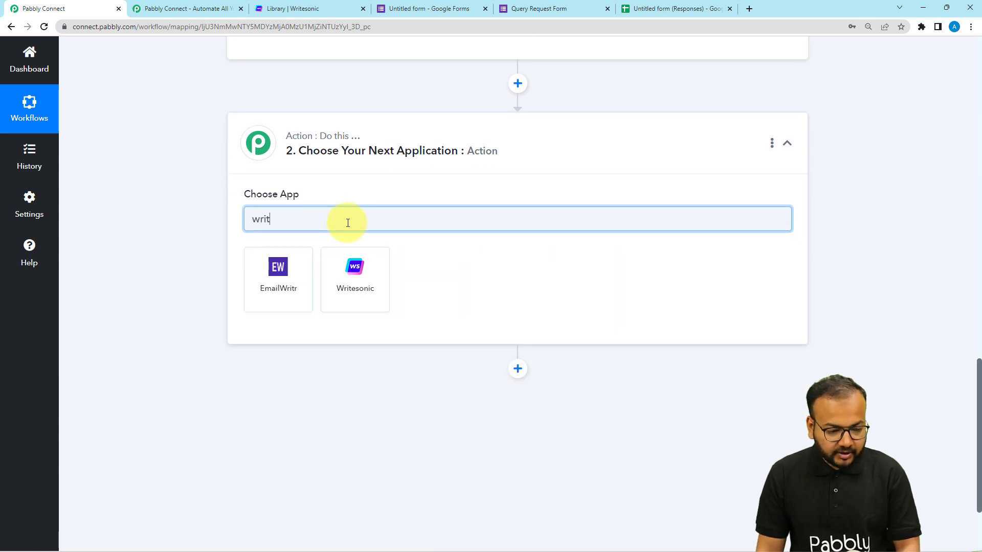
{"action": "left_click", "coordinate": [352, 286]}
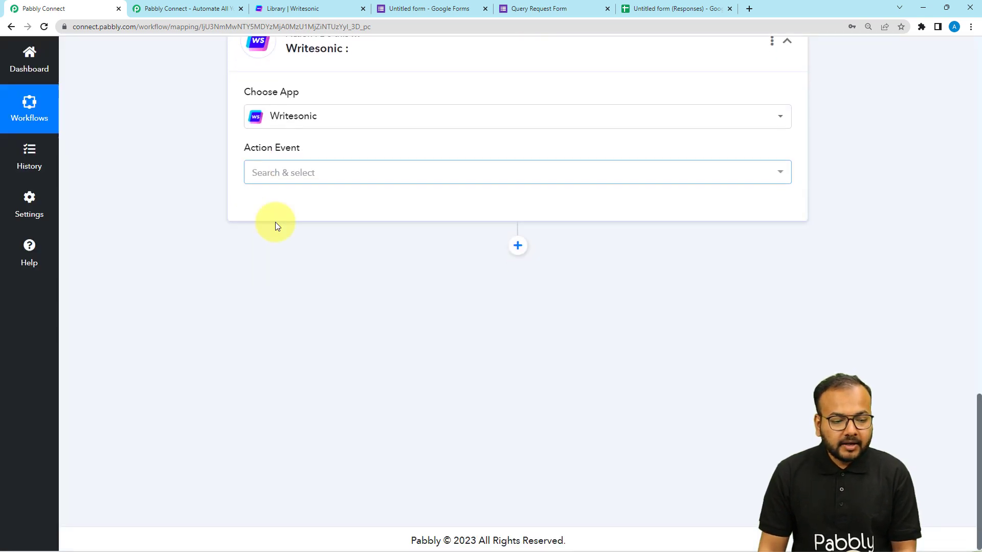
{"action": "left_click", "coordinate": [291, 172]}
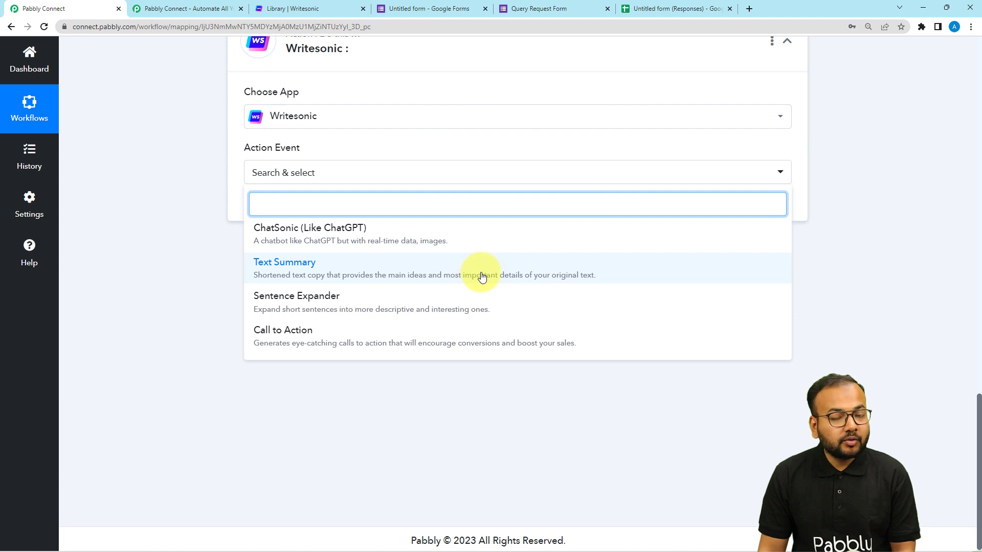
{"action": "left_click", "coordinate": [445, 273]}
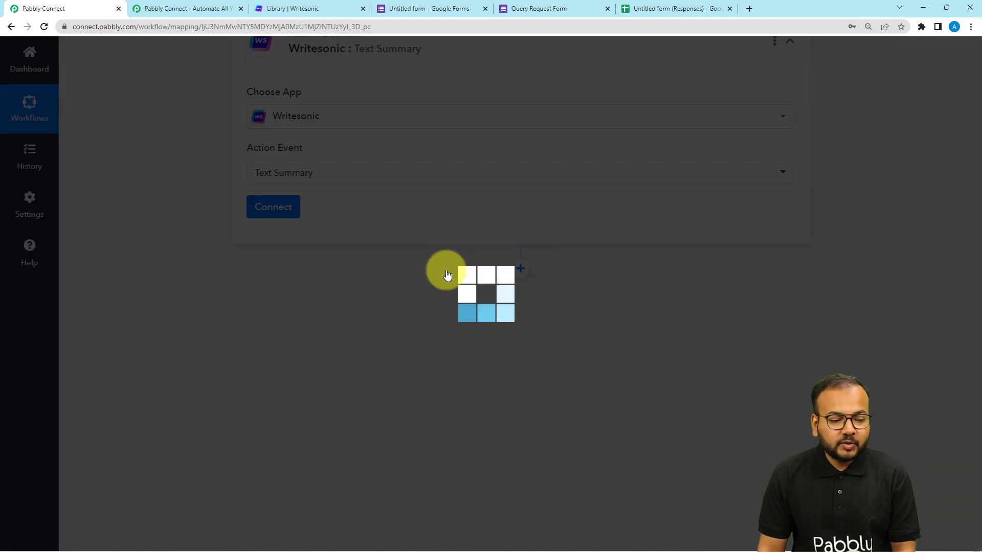
Start adding a new Writesonic connection, then switch to Writesonic and reveal and copy the API key from its API Dashboard
{"action": "left_click", "coordinate": [261, 214]}
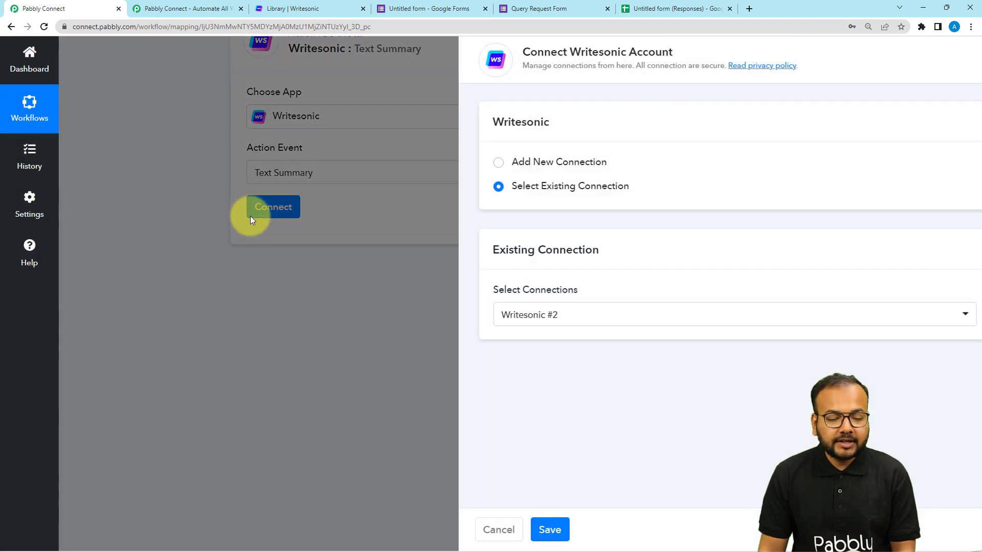
{"action": "left_click", "coordinate": [455, 163]}
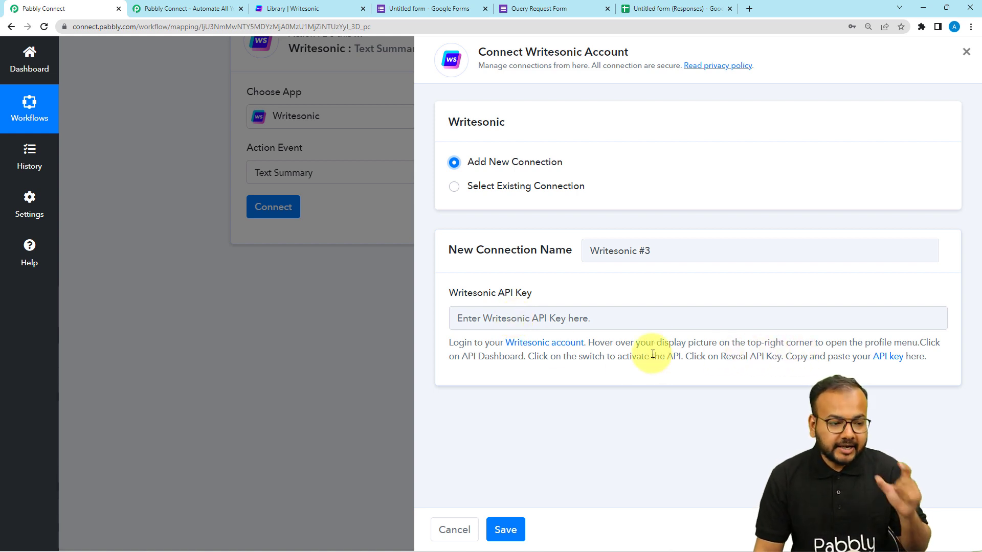
{"action": "left_click", "coordinate": [290, 9]}
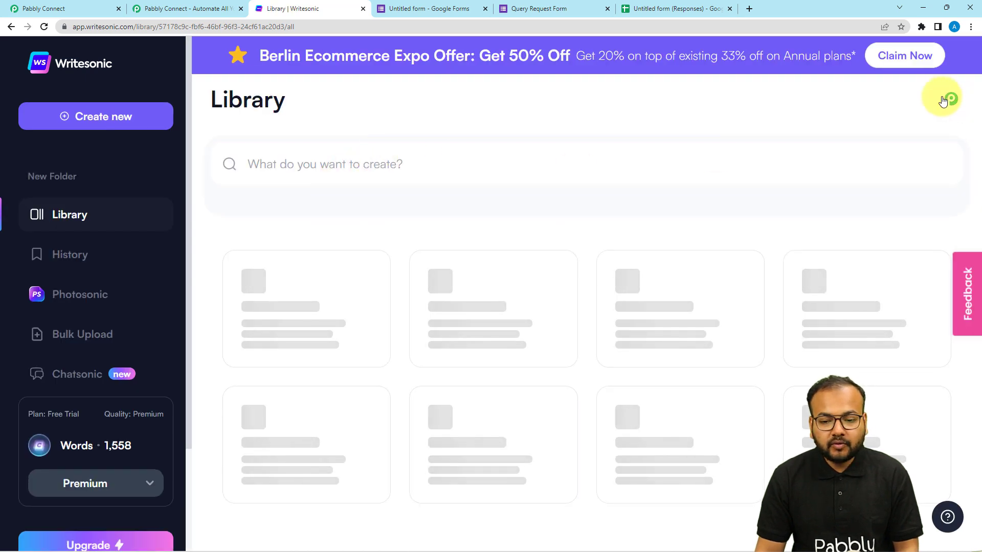
{"action": "left_click", "coordinate": [952, 102]}
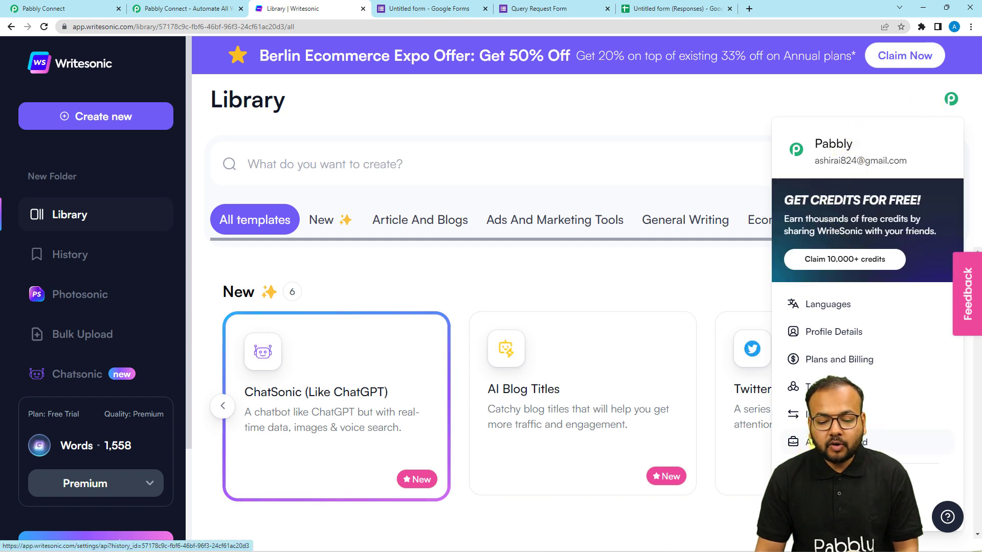
{"action": "left_click", "coordinate": [829, 441]}
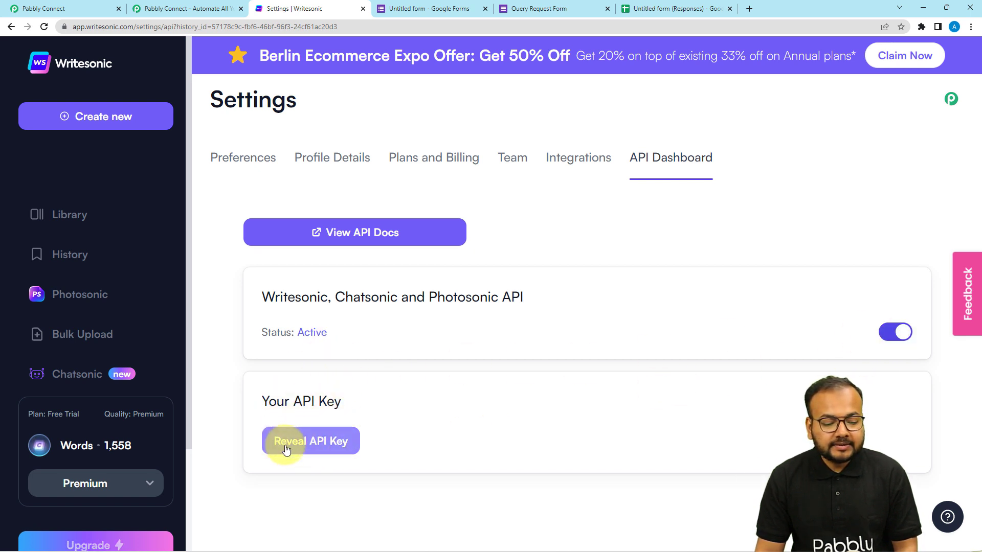
{"action": "left_click", "coordinate": [303, 449]}
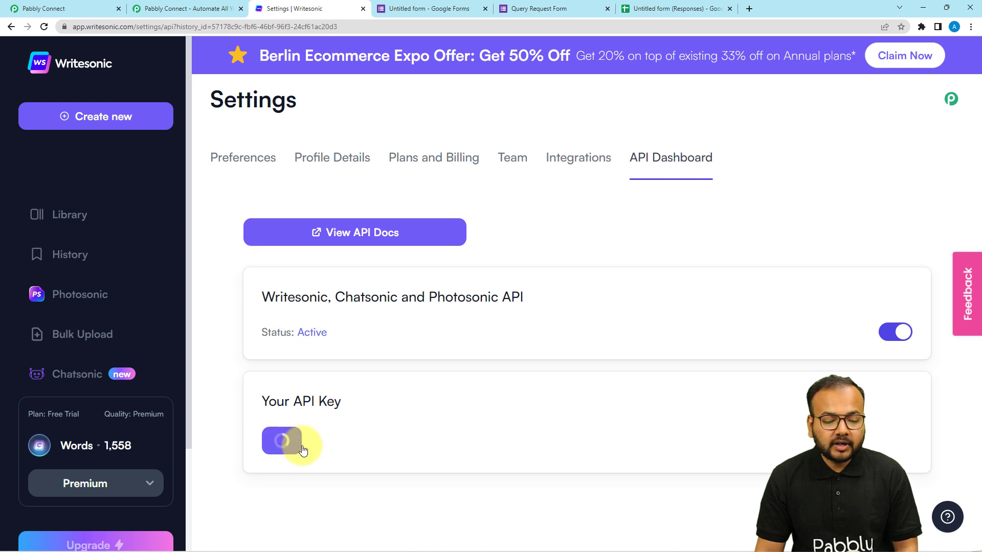
{"action": "left_click", "coordinate": [502, 434]}
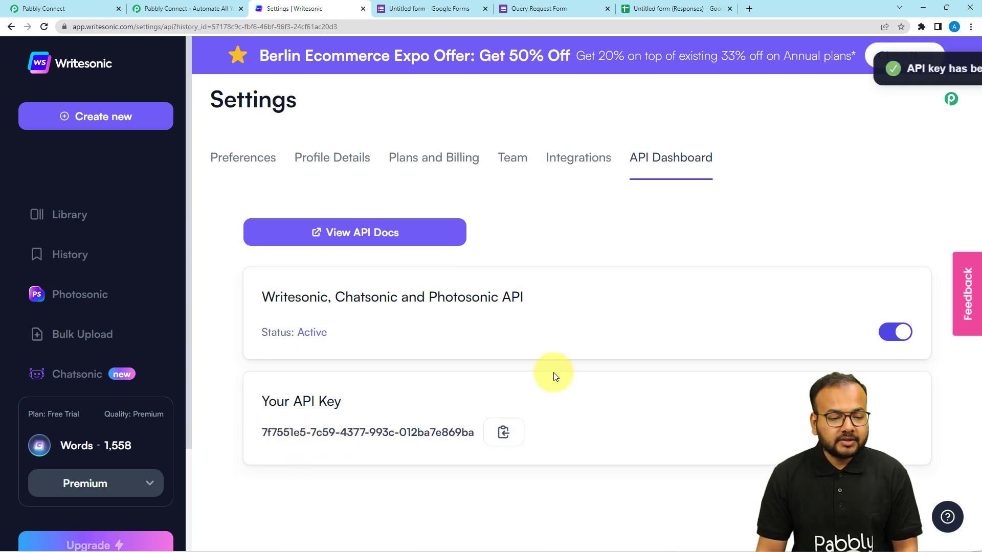
Return to Pabbly Connect, paste the Writesonic API key into the new connection and save it
{"action": "left_click", "coordinate": [99, 8]}
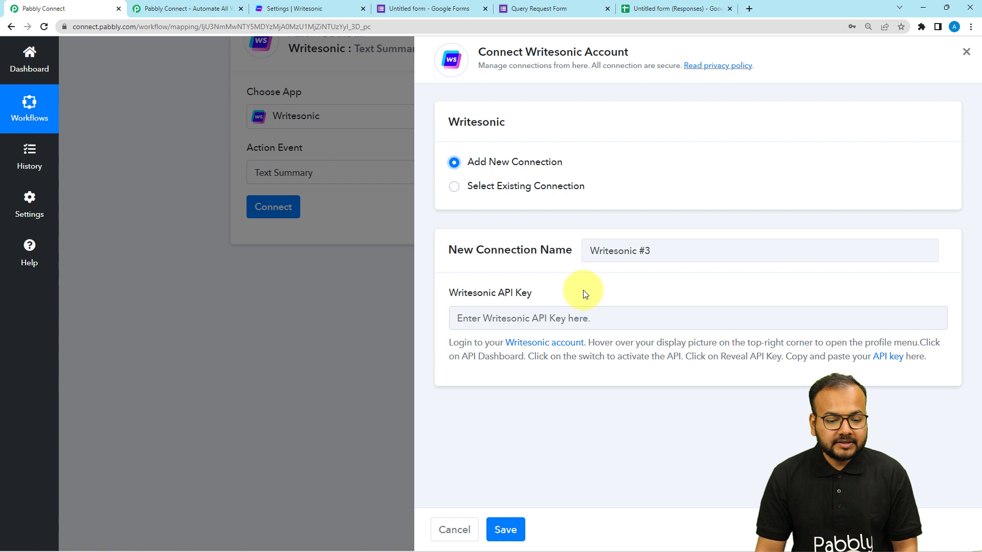
{"action": "right_click", "coordinate": [546, 320]}
{"action": "left_click", "coordinate": [550, 398]}
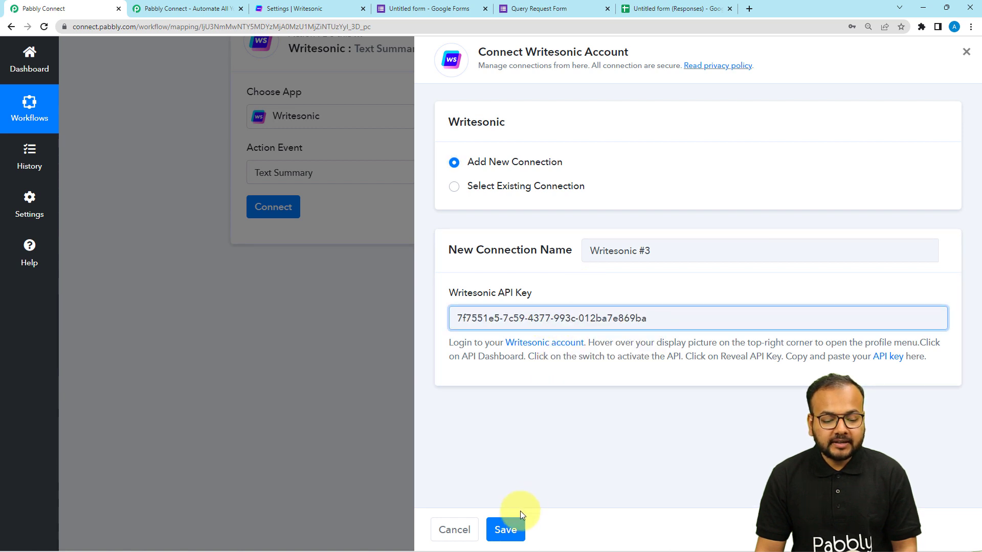
{"action": "left_click", "coordinate": [507, 530]}
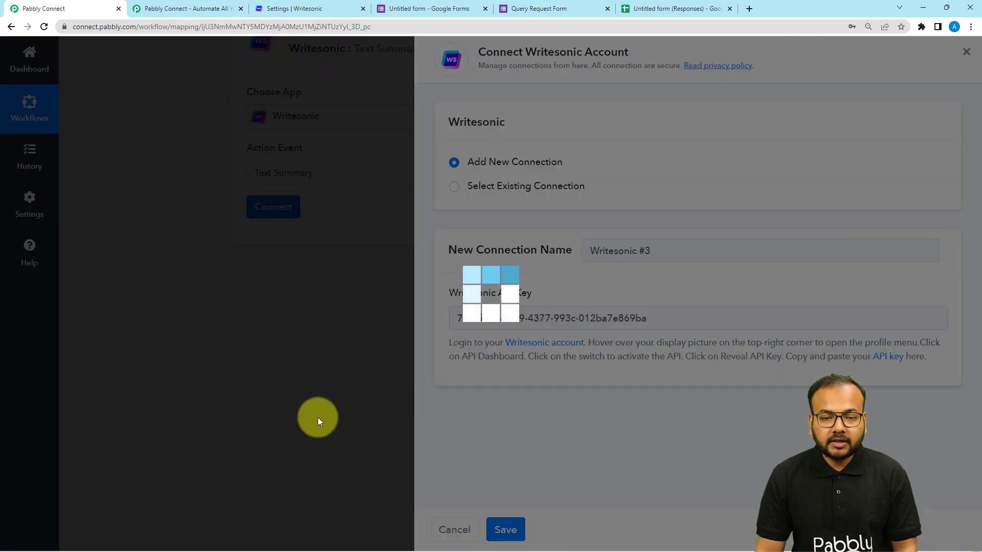
Examine the Text Summary action's input fields and the Request entry in the trigger's received response
{"action": "scroll", "coordinate": [215, 210], "scroll_direction": "down", "scroll_amount": 2}
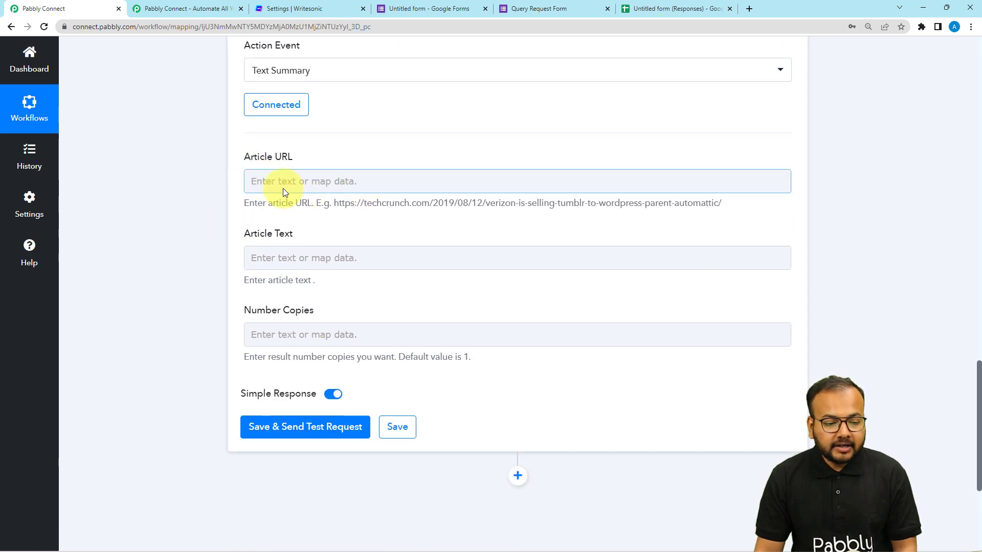
{"action": "scroll", "coordinate": [428, 219], "scroll_direction": "up", "scroll_amount": 1}
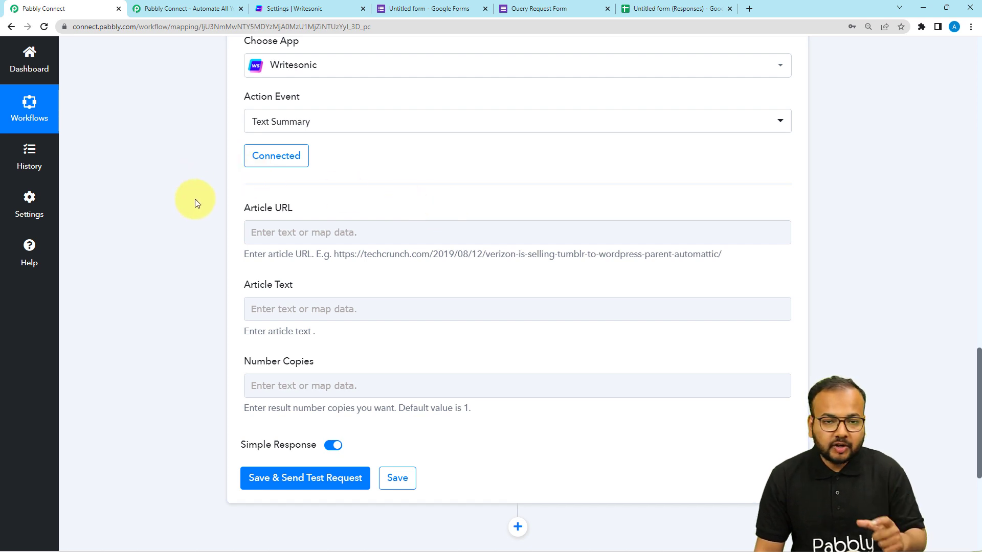
{"action": "left_click", "coordinate": [252, 242]}
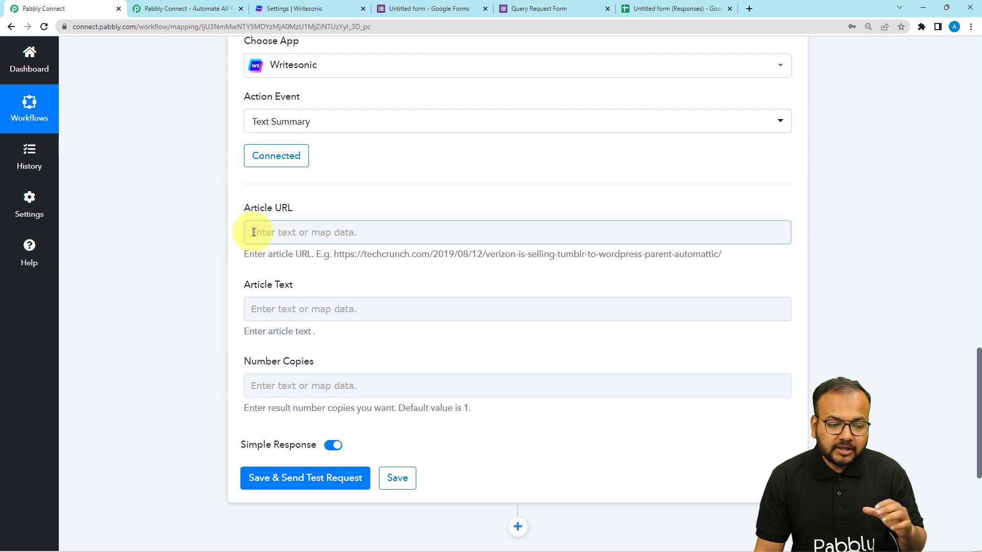
{"action": "scroll", "coordinate": [332, 248], "scroll_direction": "down", "scroll_amount": 2}
{"action": "left_click", "coordinate": [257, 206]}
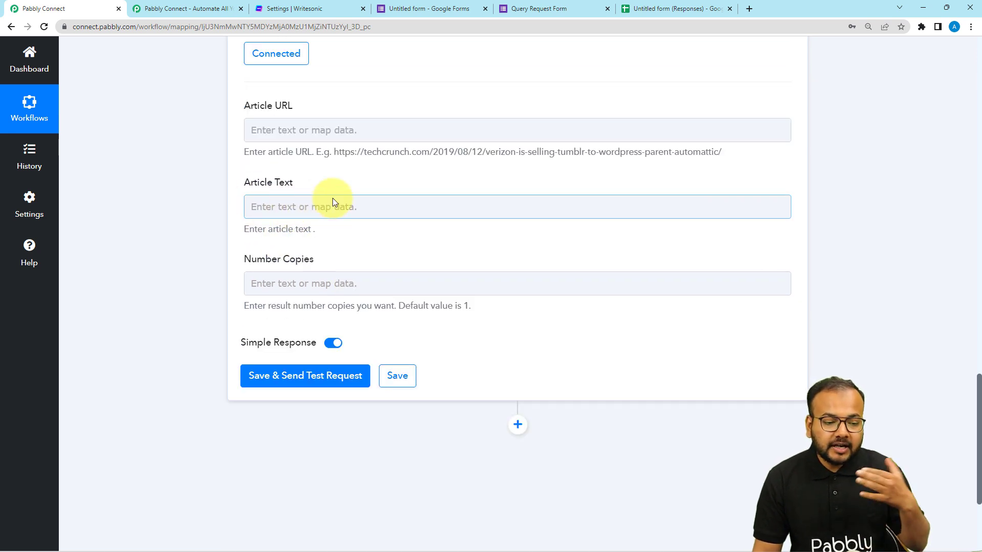
{"action": "scroll", "coordinate": [332, 198], "scroll_direction": "up", "scroll_amount": 12}
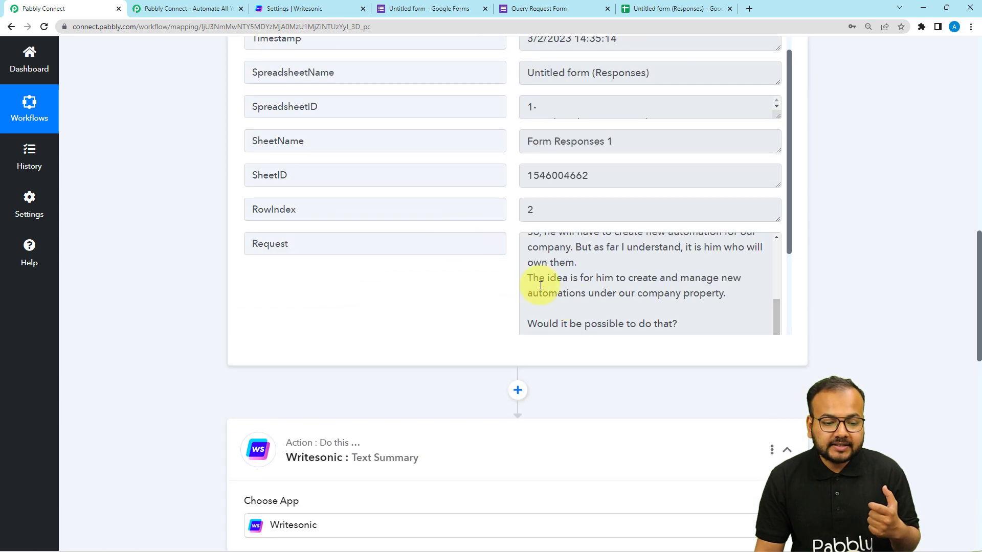
{"action": "scroll", "coordinate": [568, 289], "scroll_direction": "up", "scroll_amount": 5}
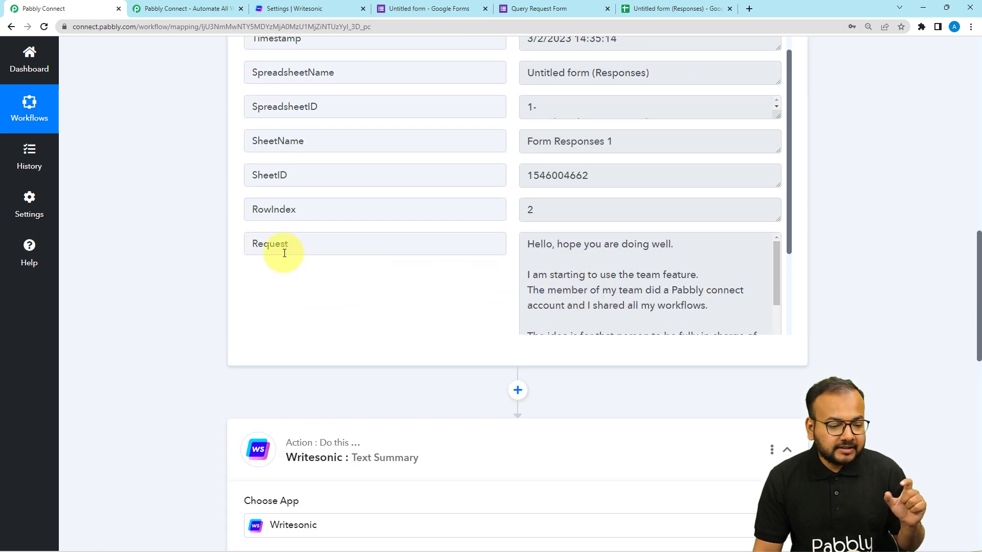
{"action": "scroll", "coordinate": [366, 265], "scroll_direction": "down", "scroll_amount": 5}
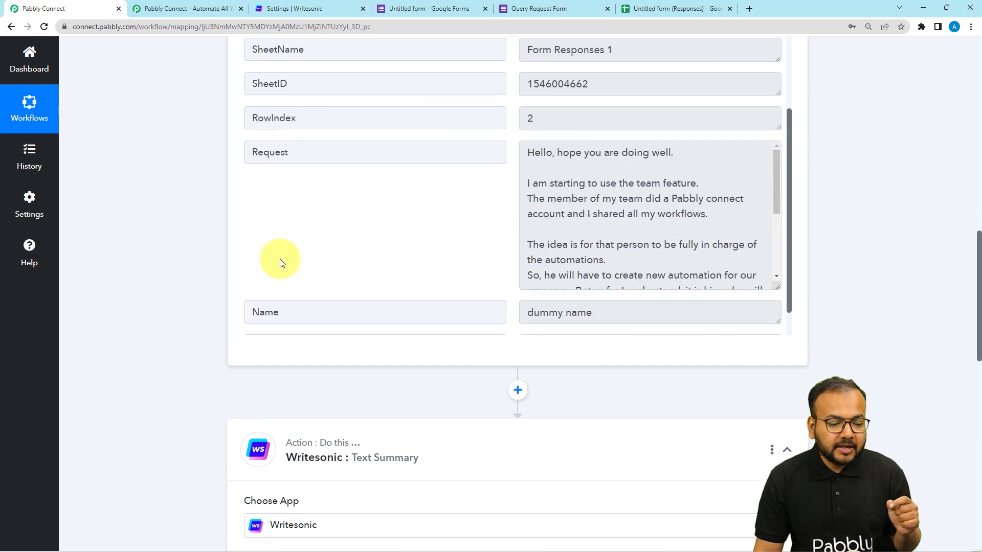
{"action": "scroll", "coordinate": [180, 208], "scroll_direction": "down", "scroll_amount": 9}
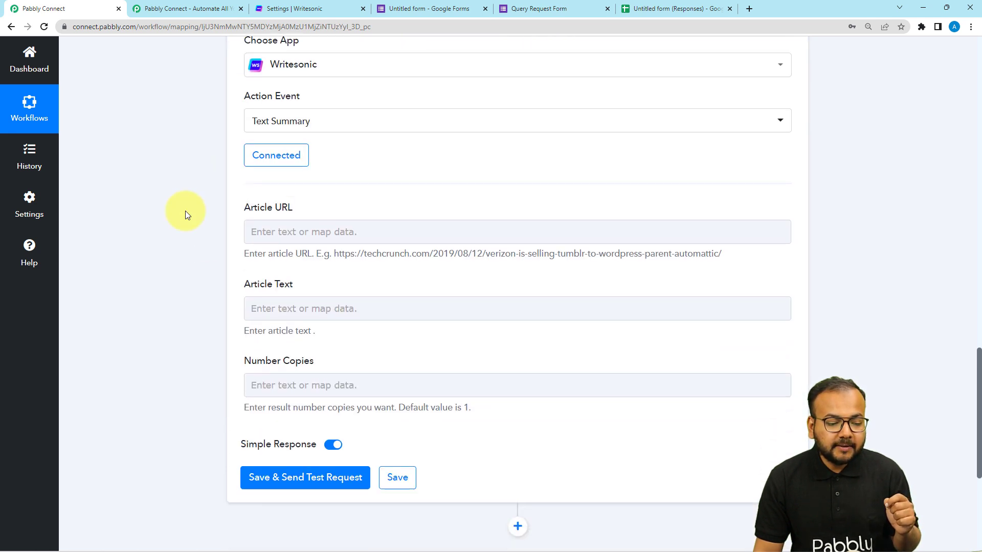
{"action": "scroll", "coordinate": [241, 184], "scroll_direction": "up", "scroll_amount": 2}
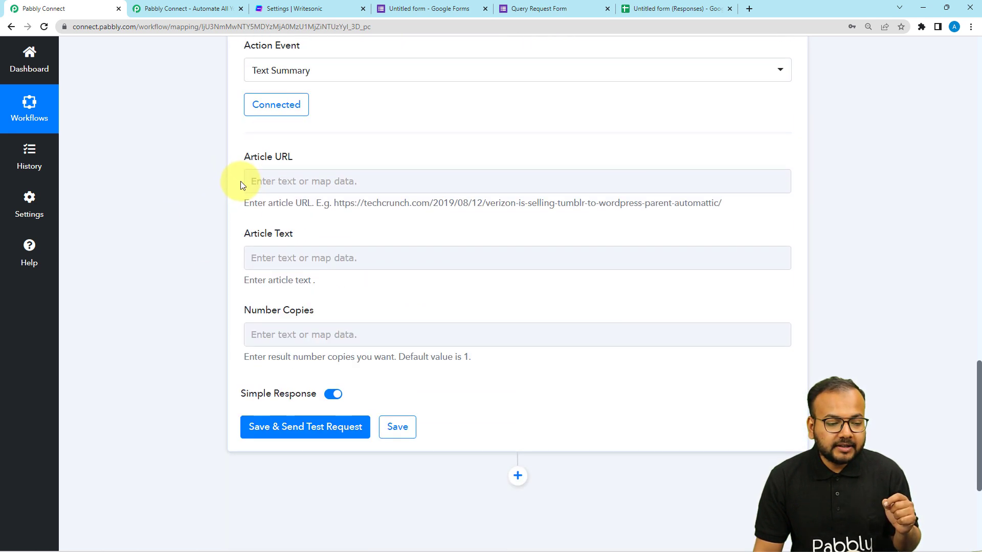
Map the Request value from the Google Forms trigger response into the Article Text field
{"action": "left_click", "coordinate": [287, 258]}
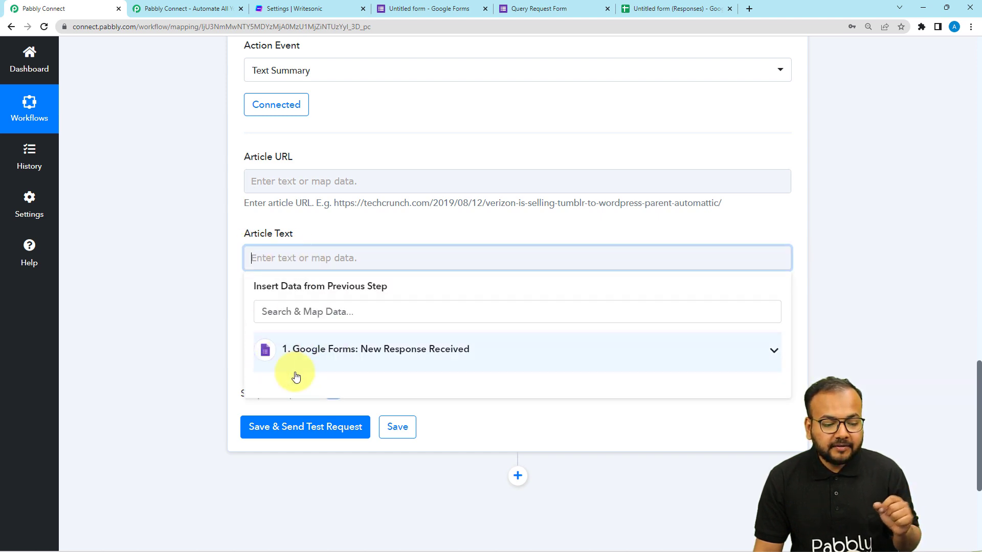
{"action": "left_click", "coordinate": [332, 364]}
{"action": "scroll", "coordinate": [330, 366], "scroll_direction": "down", "scroll_amount": 3}
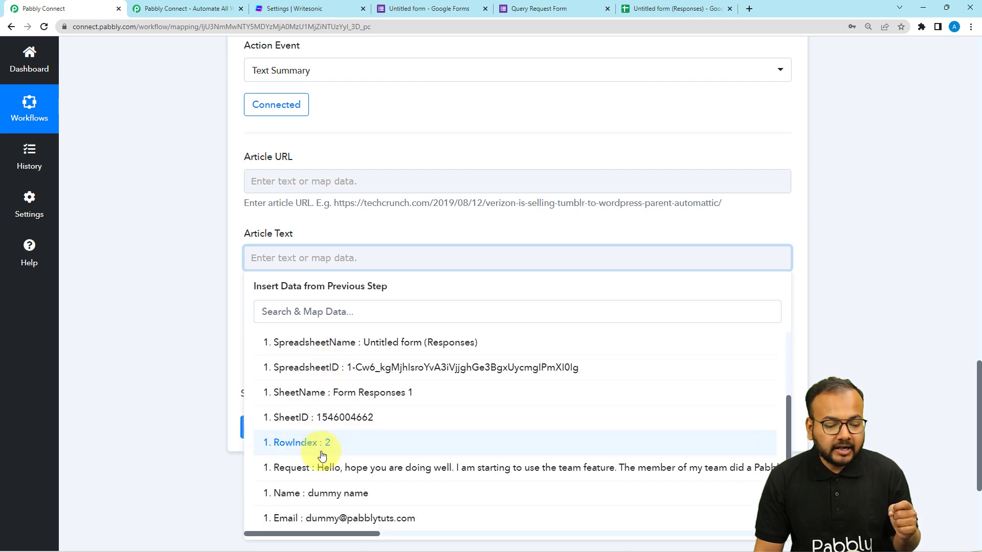
{"action": "left_click", "coordinate": [287, 467]}
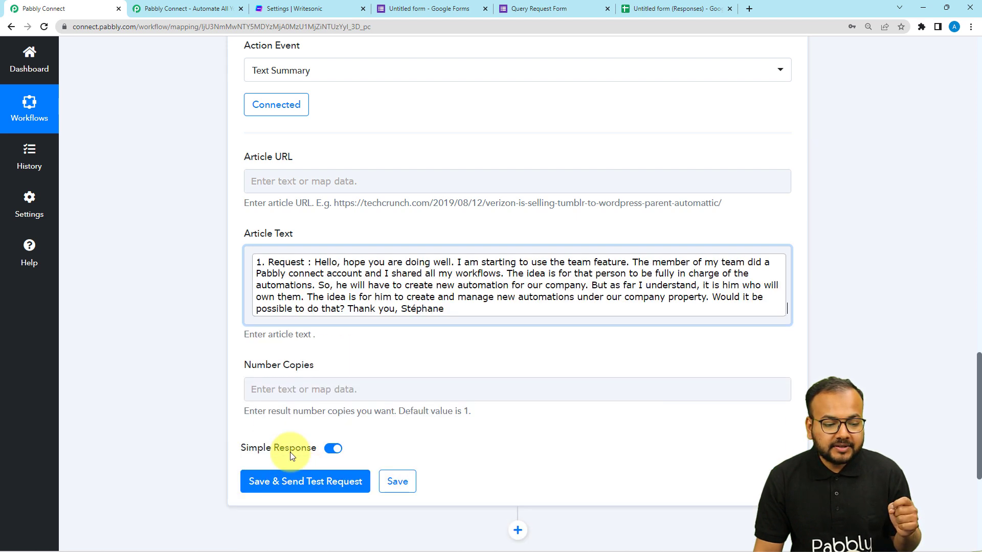
{"action": "left_click", "coordinate": [240, 248]}
Leave Number Copies blank, then save the Text Summary action and send a test request
{"action": "scroll", "coordinate": [193, 246], "scroll_direction": "down", "scroll_amount": 2}
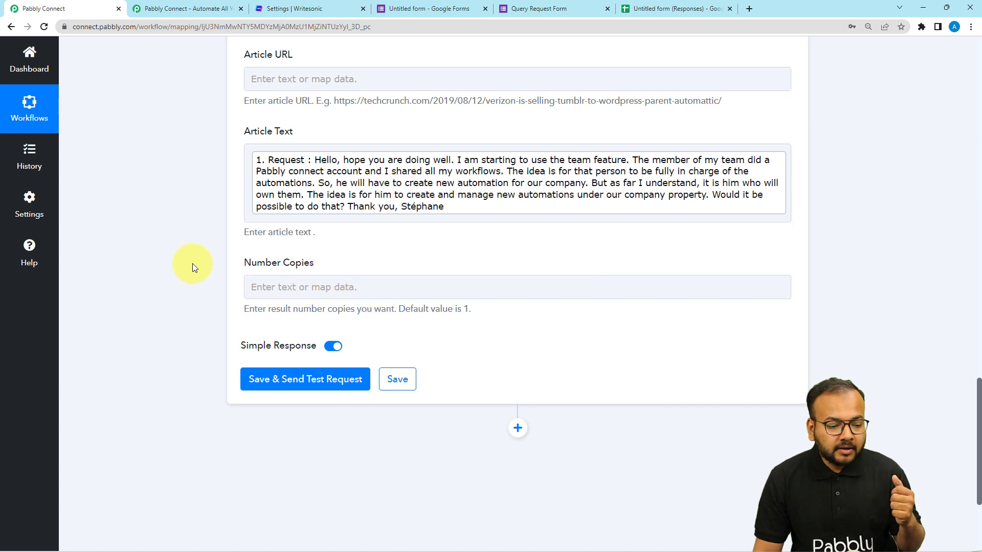
{"action": "scroll", "coordinate": [192, 263], "scroll_direction": "down", "scroll_amount": 1}
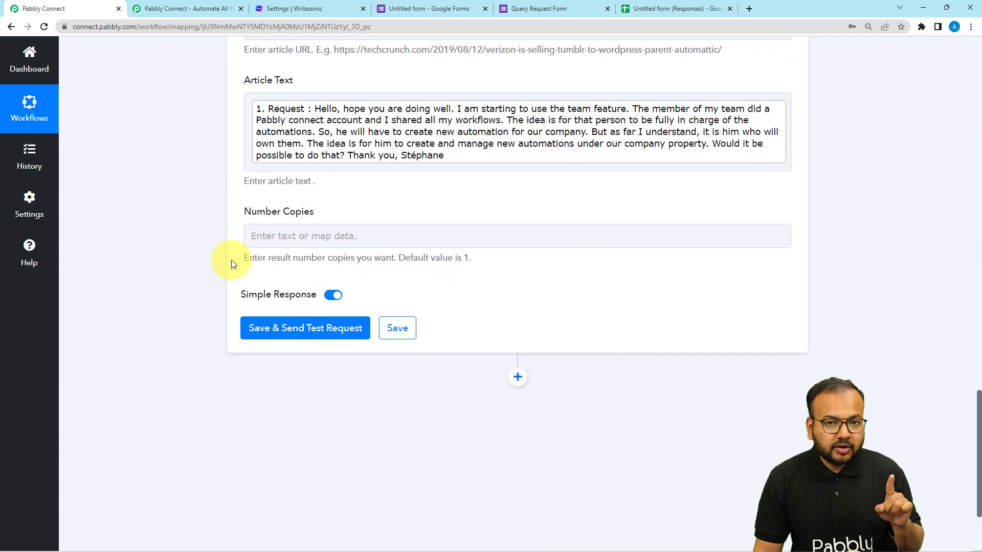
{"action": "left_click", "coordinate": [332, 237]}
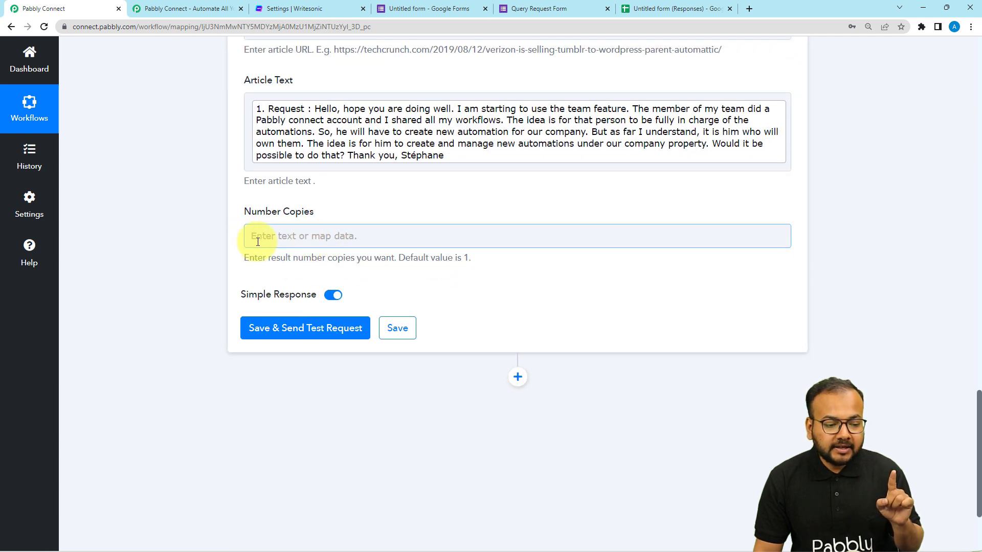
{"action": "left_click", "coordinate": [281, 334]}
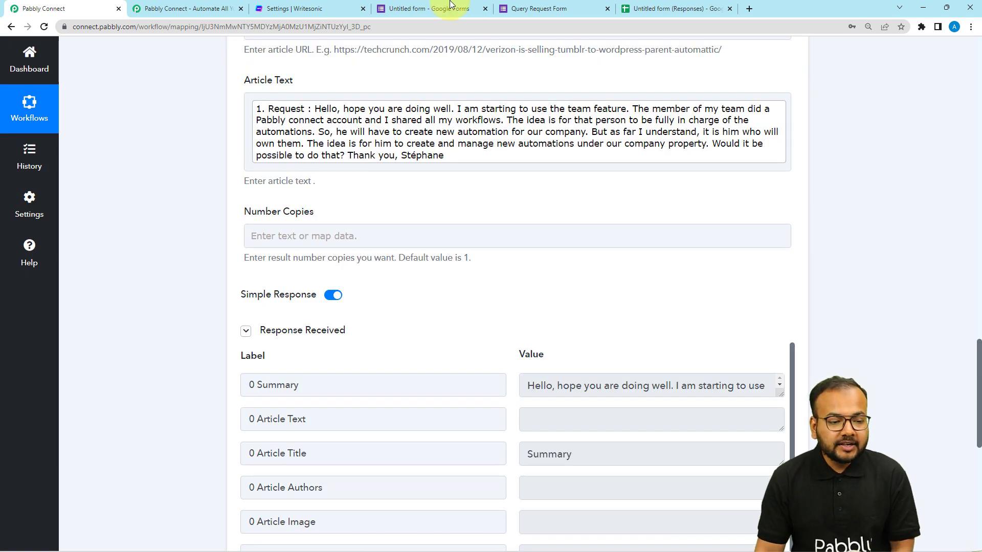
Enlarge the 0 Summary value box in the Writesonic response to read the full summary
{"action": "scroll", "coordinate": [213, 191], "scroll_direction": "down", "scroll_amount": 6}
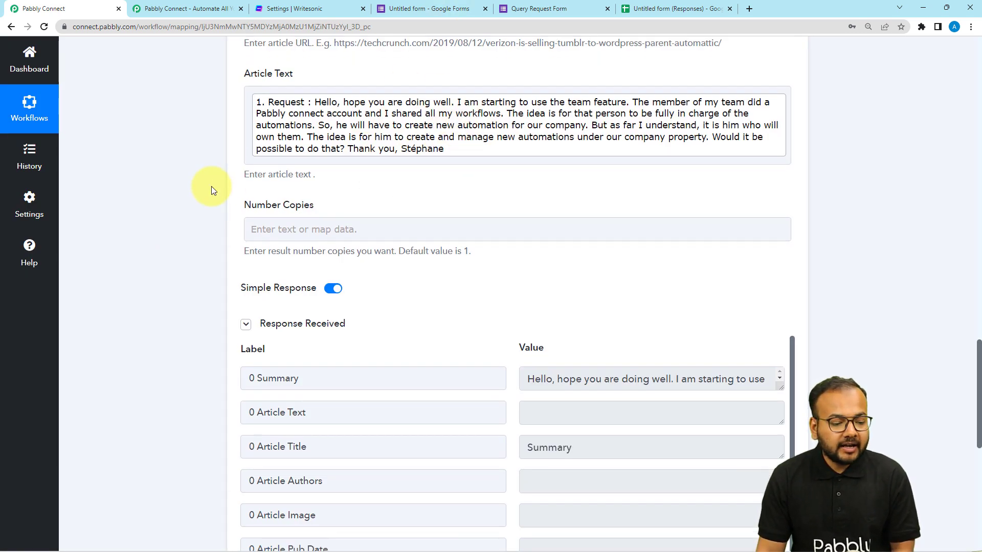
{"action": "scroll", "coordinate": [784, 173], "scroll_direction": "up", "scroll_amount": 4}
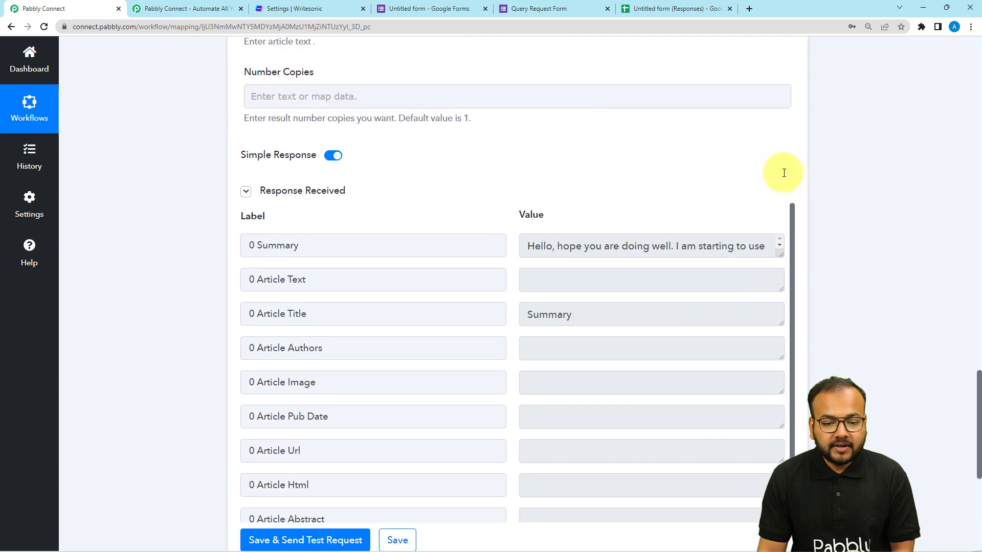
{"action": "left_click_drag", "start_coordinate": [779, 292], "coordinate": [780, 400]}
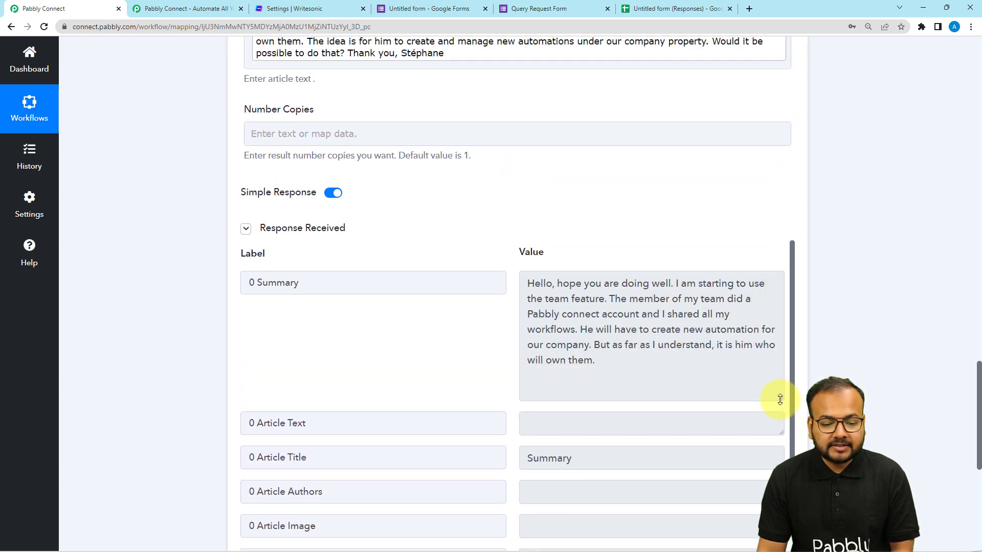
Compare the mapped Article Text with the 0 Summary value and examine the remaining fields of the Writesonic response
{"action": "scroll", "coordinate": [602, 309], "scroll_direction": "up", "scroll_amount": 5}
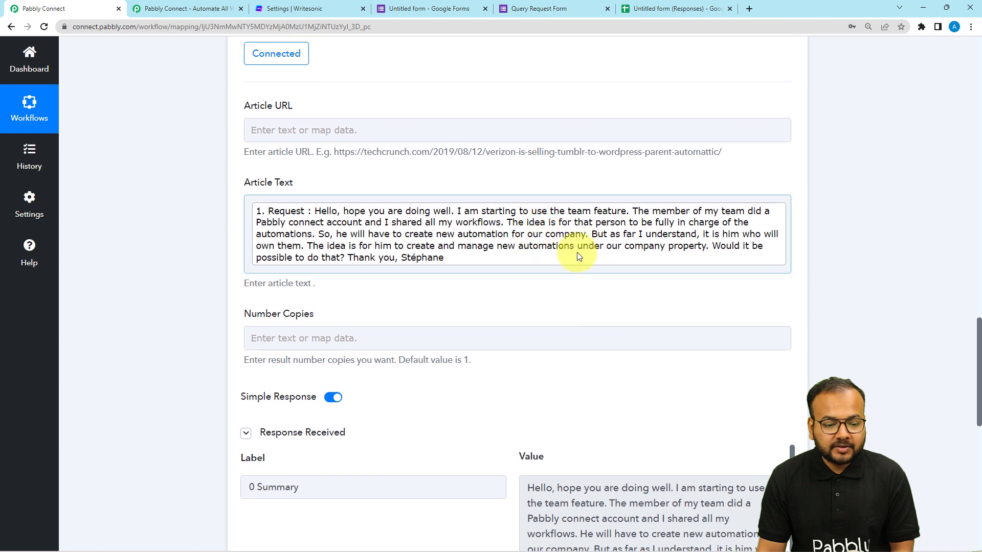
{"action": "scroll", "coordinate": [540, 228], "scroll_direction": "down", "scroll_amount": 3}
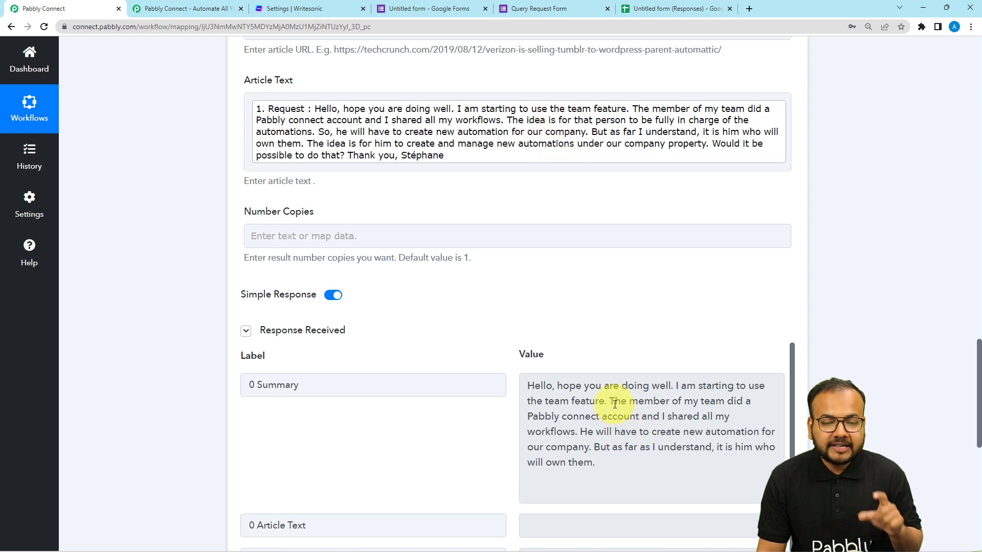
{"action": "scroll", "coordinate": [615, 404], "scroll_direction": "down", "scroll_amount": 1}
{"action": "scroll", "coordinate": [614, 405], "scroll_direction": "down", "scroll_amount": 2}
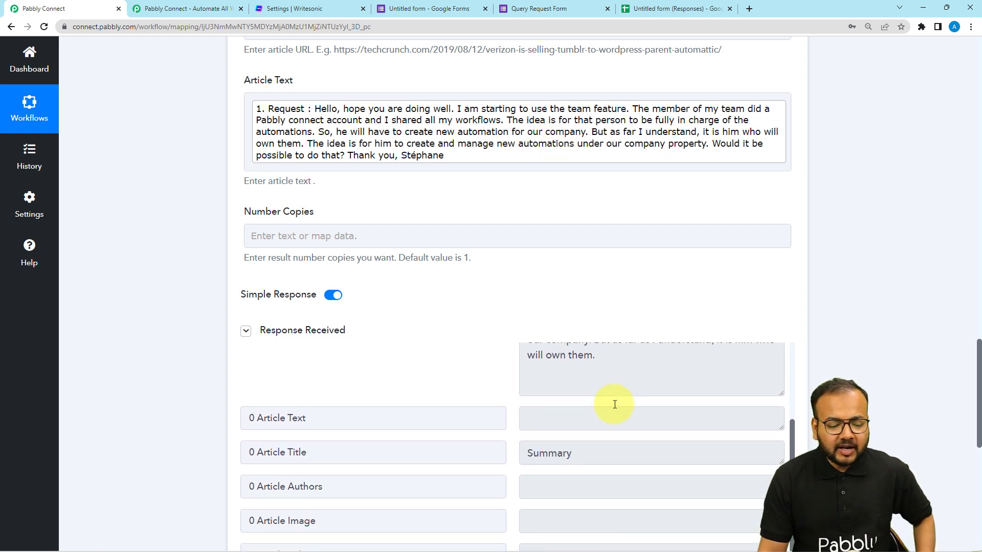
{"action": "scroll", "coordinate": [178, 236], "scroll_direction": "down", "scroll_amount": 5}
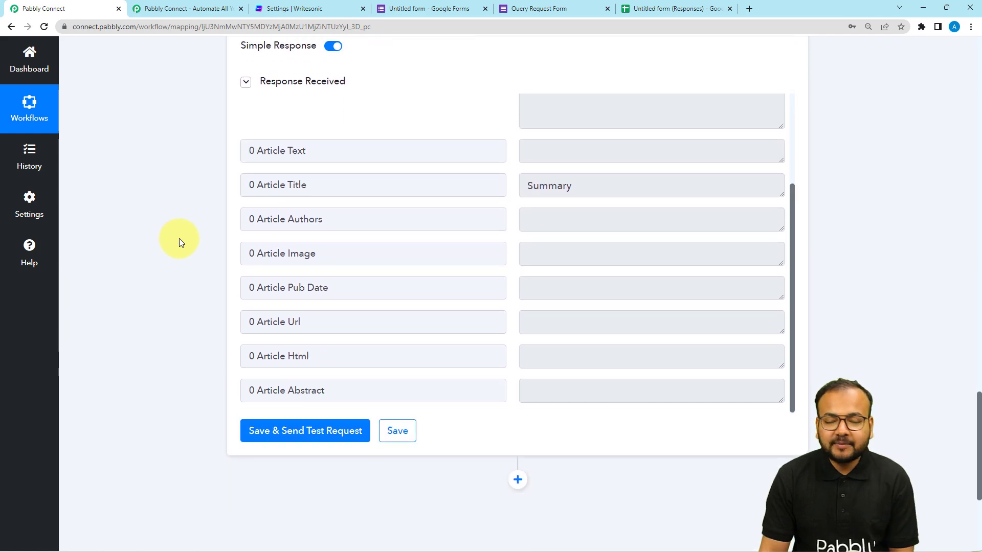
Review the form responses spreadsheet and the workflow from the Google Forms trigger down to the Writesonic summary response
{"action": "scroll", "coordinate": [179, 238], "scroll_direction": "up", "scroll_amount": 14}
{"action": "scroll", "coordinate": [179, 239], "scroll_direction": "up", "scroll_amount": 15}
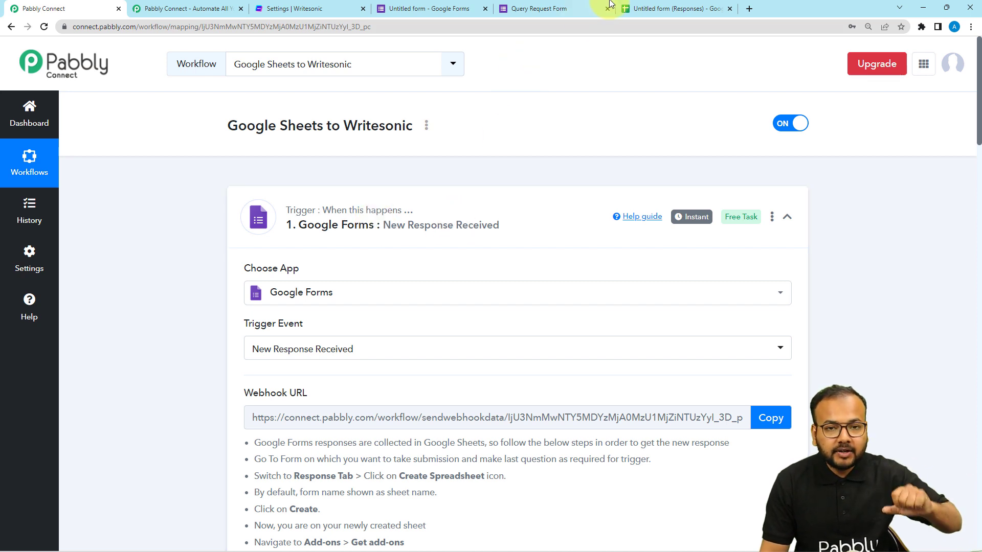
{"action": "left_click", "coordinate": [577, 7]}
{"action": "left_click", "coordinate": [639, 9]}
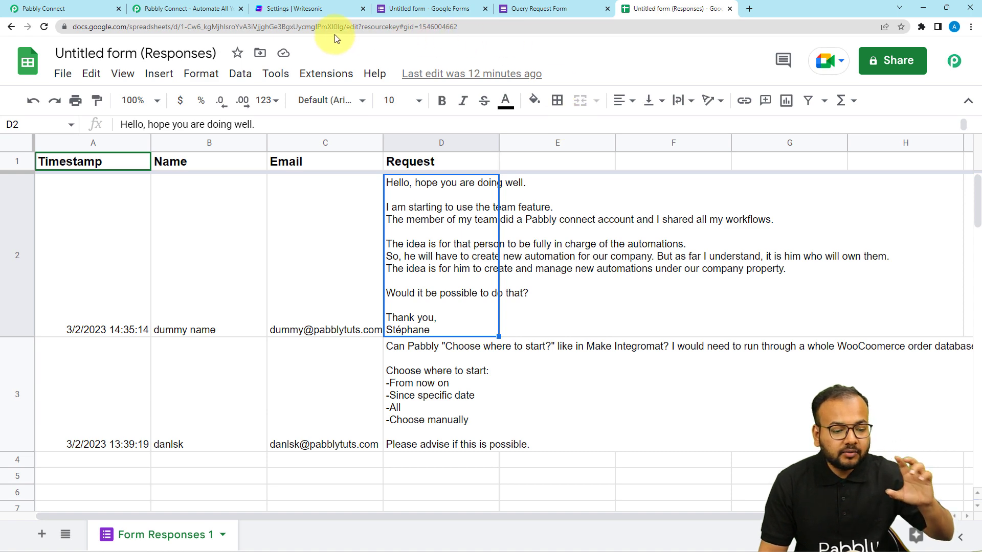
{"action": "left_click", "coordinate": [102, 8]}
{"action": "scroll", "coordinate": [168, 172], "scroll_direction": "down", "scroll_amount": 3}
{"action": "scroll", "coordinate": [167, 172], "scroll_direction": "down", "scroll_amount": 20}
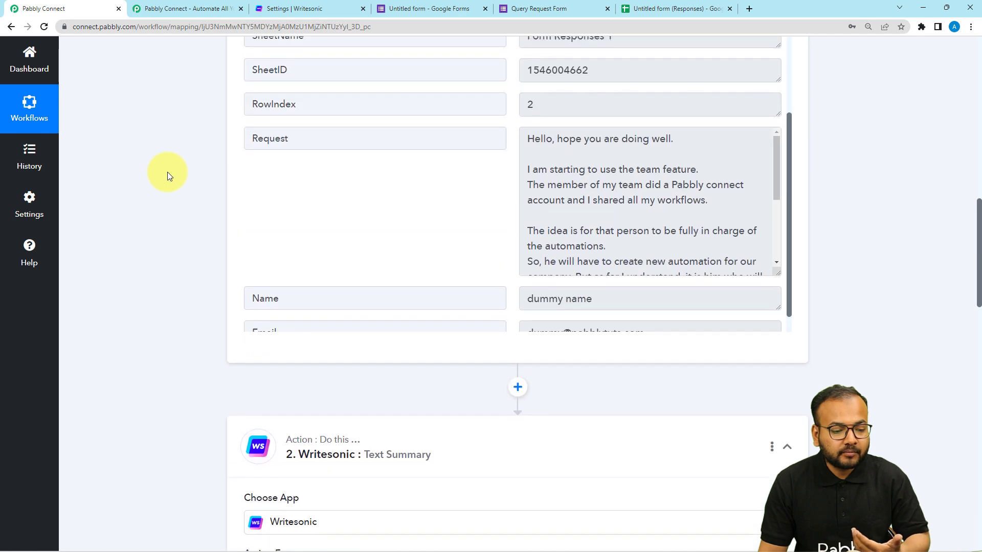
{"action": "scroll", "coordinate": [241, 204], "scroll_direction": "down", "scroll_amount": 8}
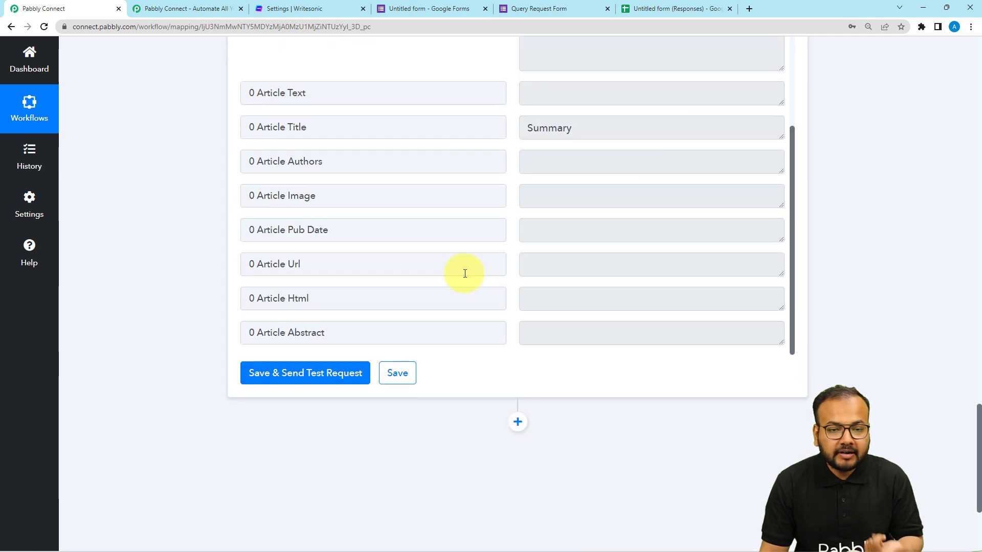
{"action": "scroll", "coordinate": [458, 231], "scroll_direction": "up", "scroll_amount": 10}
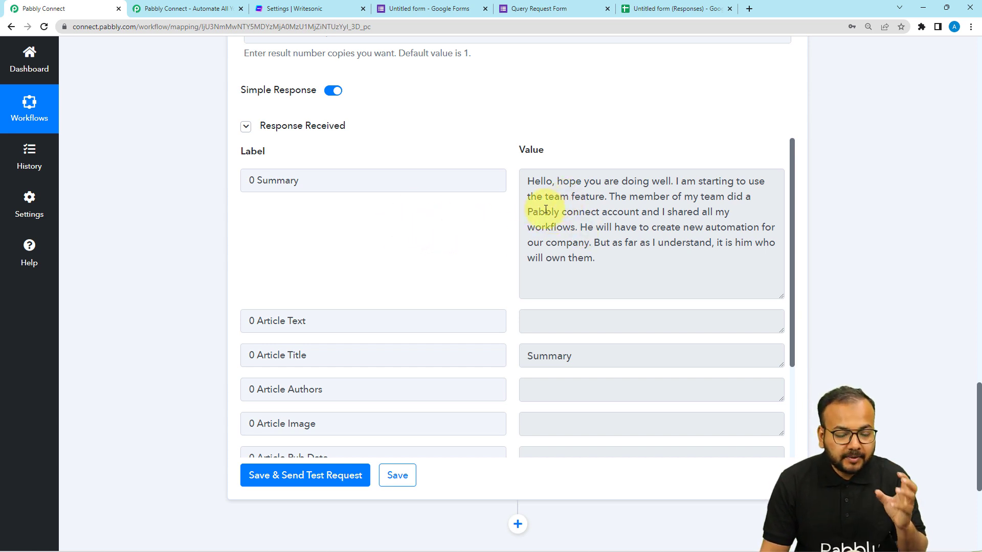
Switch to the form responses spreadsheet and set the text wrapping of the Request column to Clip
{"action": "left_click", "coordinate": [653, 11]}
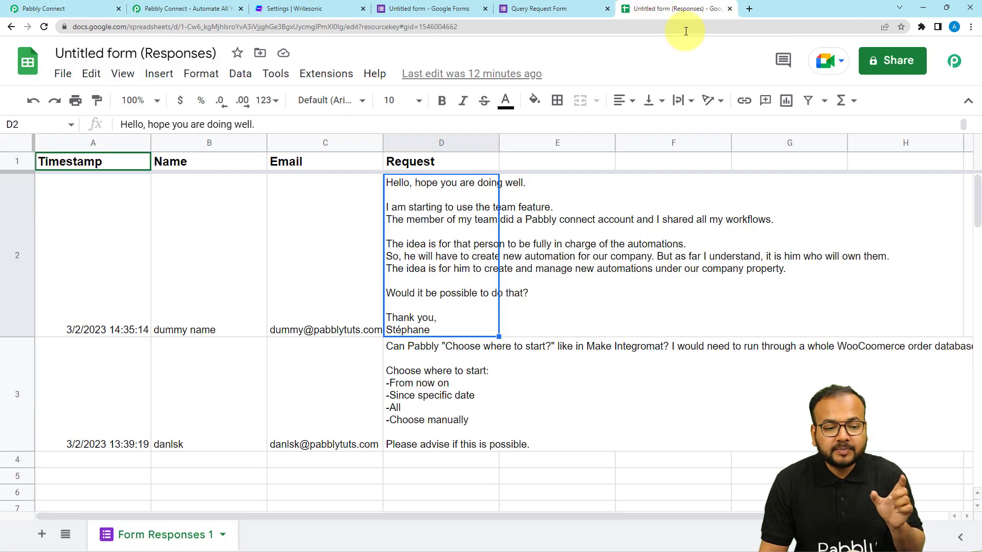
{"action": "double_click", "coordinate": [575, 161]}
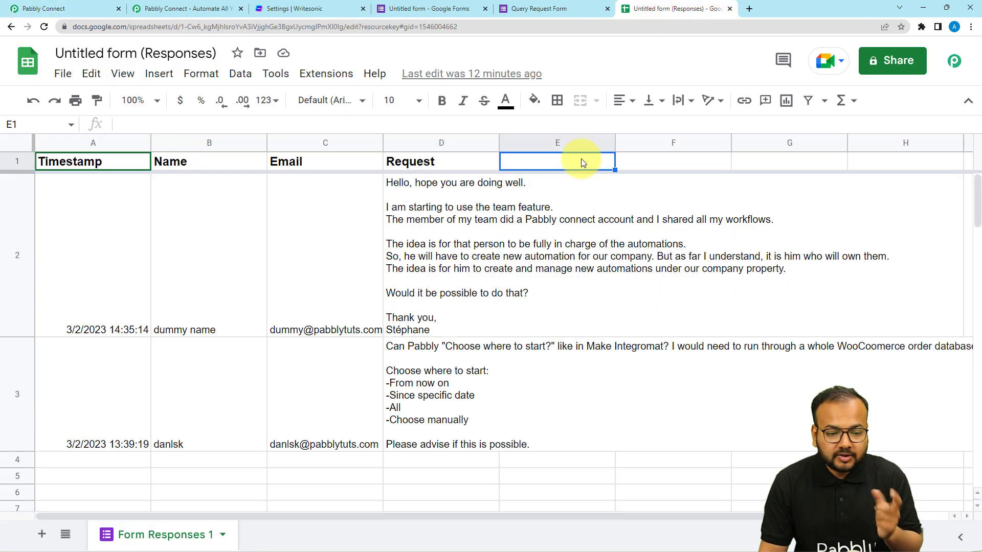
{"action": "left_click", "coordinate": [450, 201]}
{"action": "left_click", "coordinate": [451, 143]}
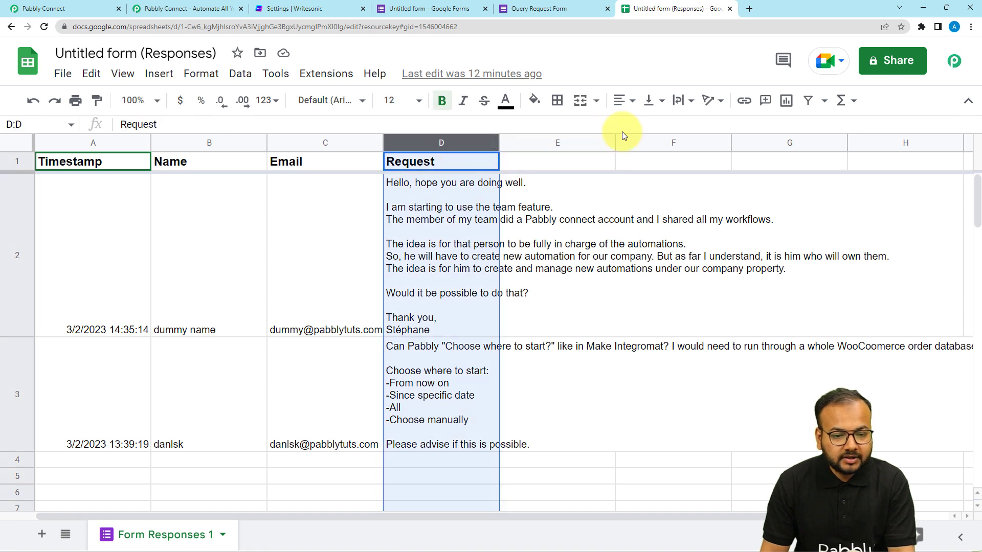
{"action": "left_click", "coordinate": [692, 105]}
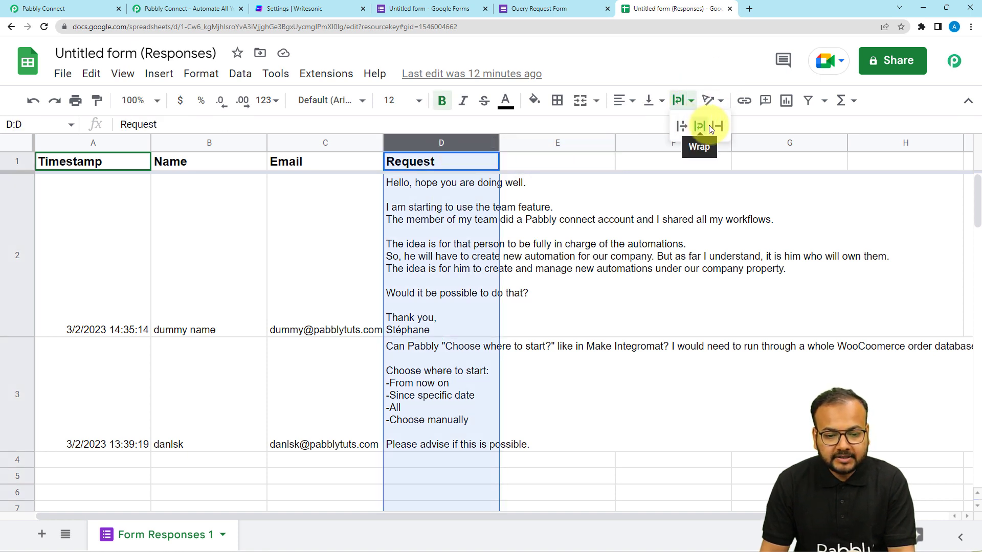
{"action": "left_click", "coordinate": [717, 126]}
Enter the column header "Summarized Text" in cell E1, beside the Request header
{"action": "double_click", "coordinate": [577, 164]}
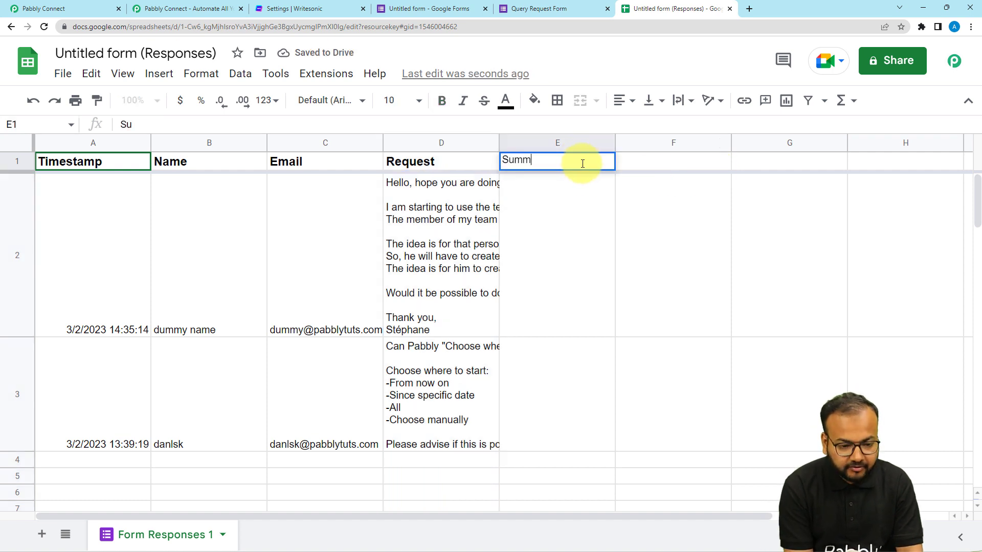
{"action": "type", "text": "Summarixed Text"}
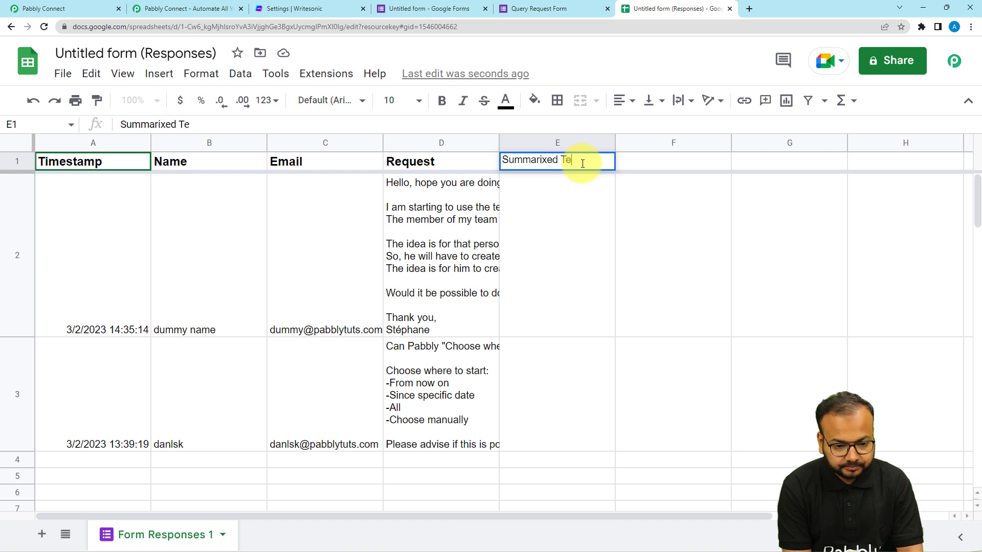
{"action": "left_click", "coordinate": [551, 161]}
{"action": "key", "text": "BackSpace"}
{"action": "key", "text": "BackSpace"}
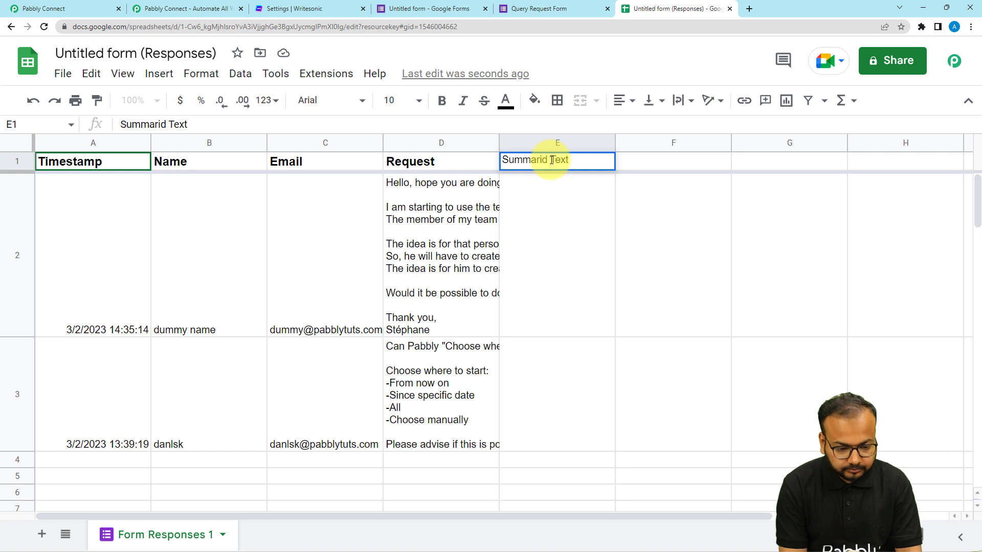
{"action": "type", "text": "ze"}
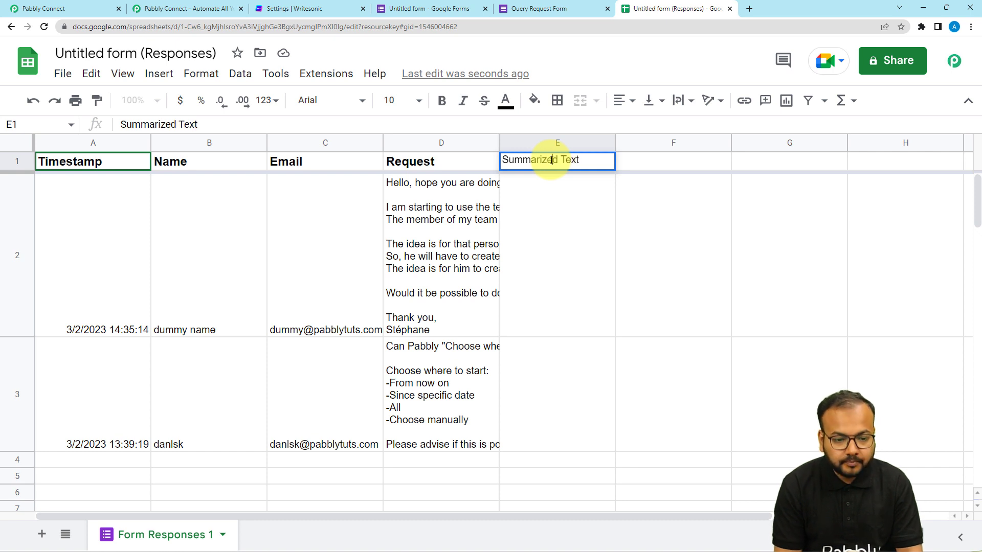
{"action": "left_click", "coordinate": [558, 193]}
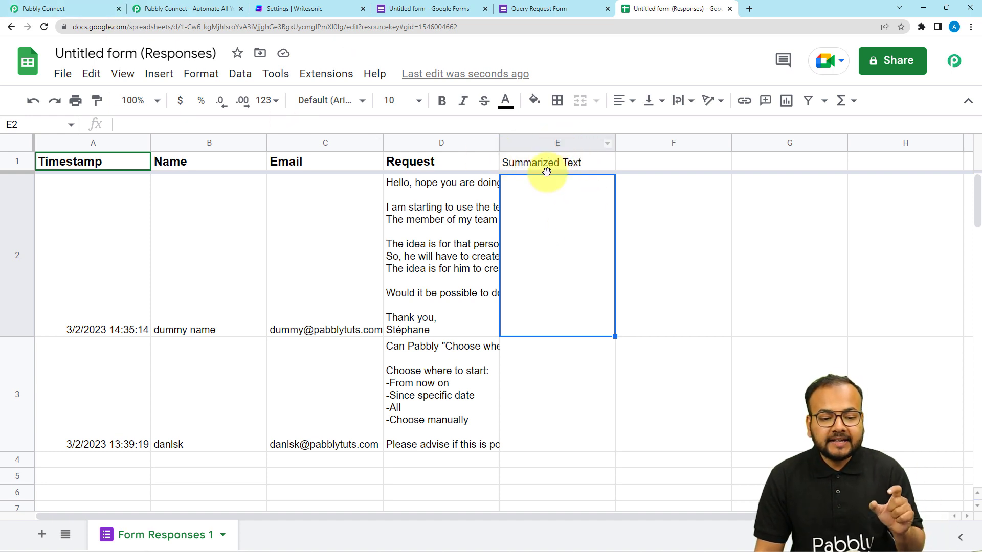
Return to the Pabbly Connect workflow and add a Google Sheets action step after the Writesonic step
{"action": "left_click", "coordinate": [97, 8]}
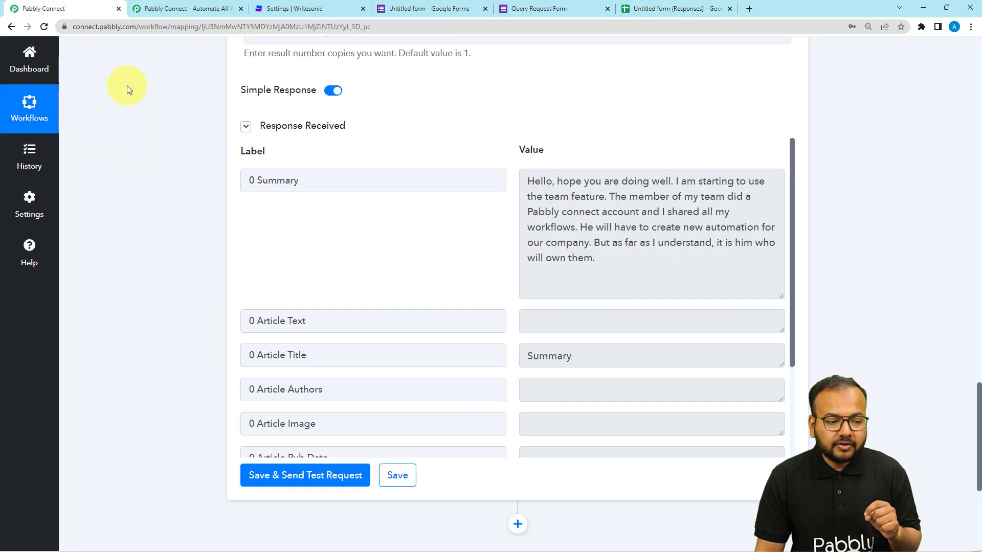
{"action": "scroll", "coordinate": [134, 108], "scroll_direction": "down", "scroll_amount": 5}
{"action": "left_click", "coordinate": [517, 244]}
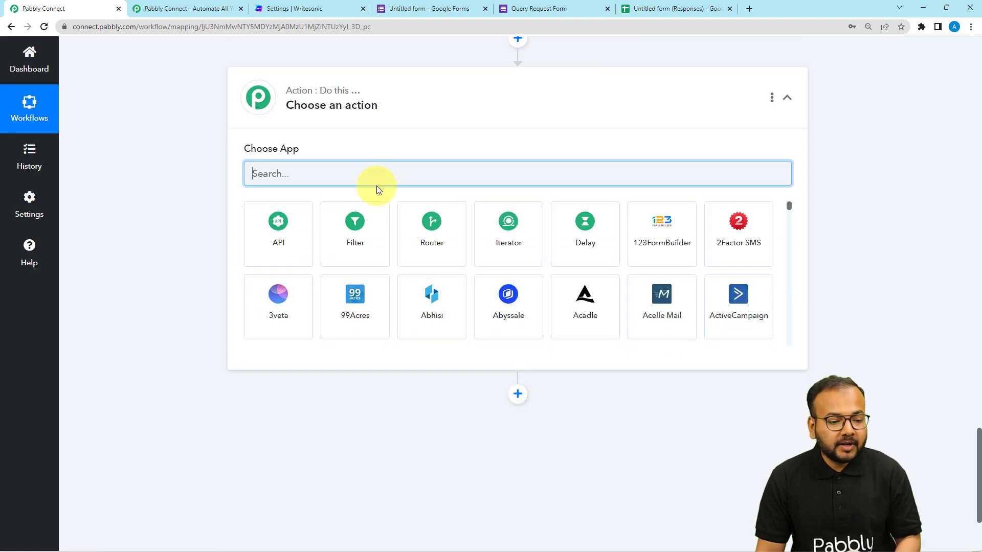
{"action": "type", "text": "goo"}
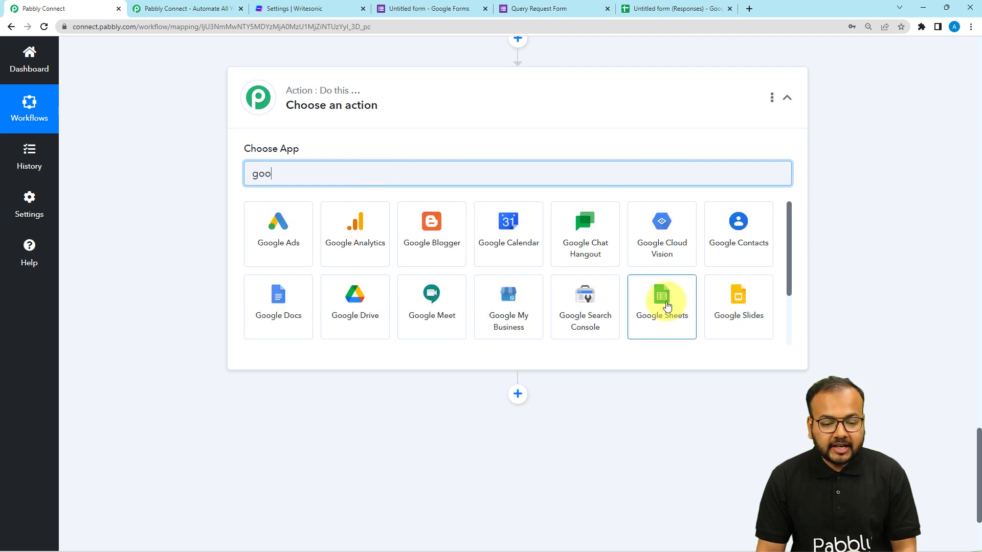
{"action": "left_click", "coordinate": [667, 305]}
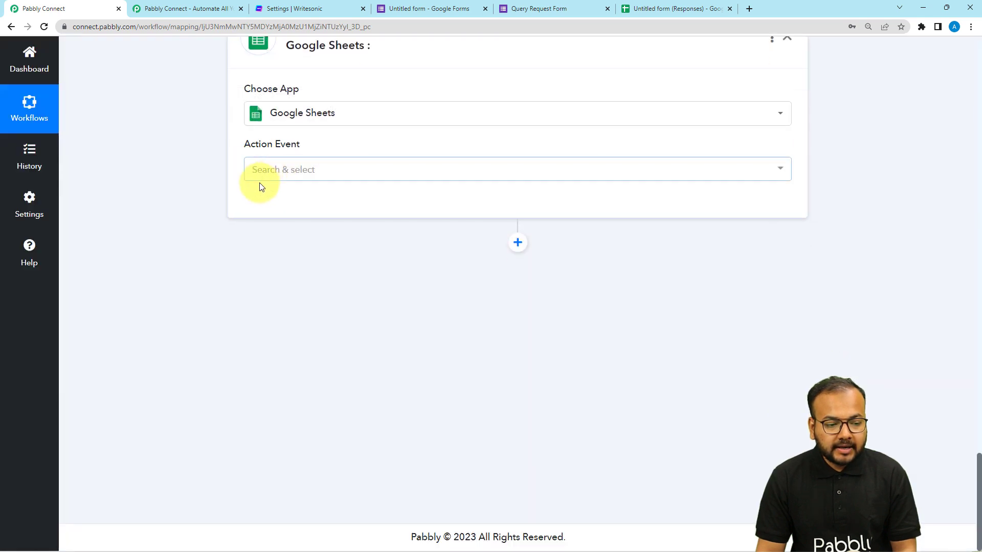
Choose Update Cell Value as the action event of the Google Sheets step
{"action": "left_click", "coordinate": [272, 172]}
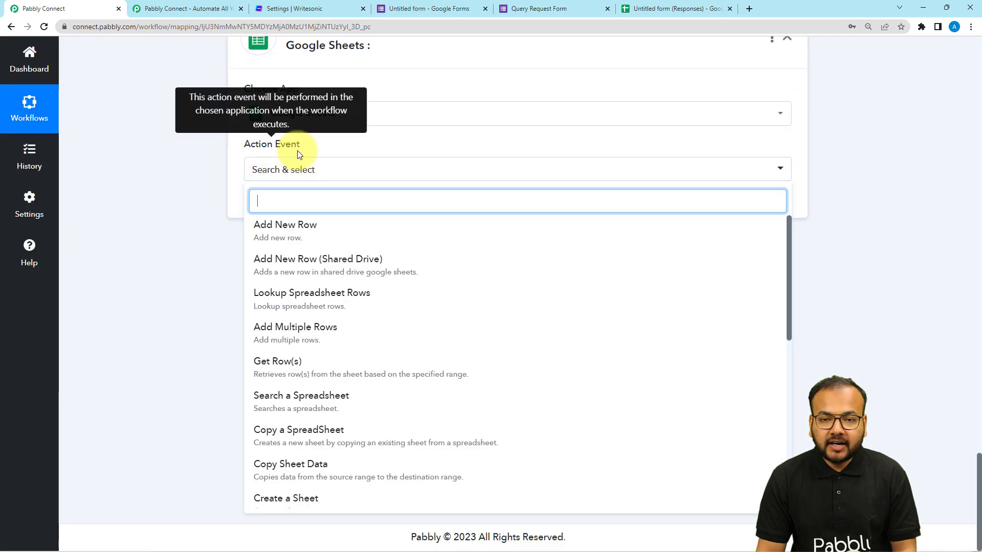
{"action": "scroll", "coordinate": [307, 361], "scroll_direction": "down", "scroll_amount": 2}
{"action": "scroll", "coordinate": [308, 359], "scroll_direction": "down", "scroll_amount": 4}
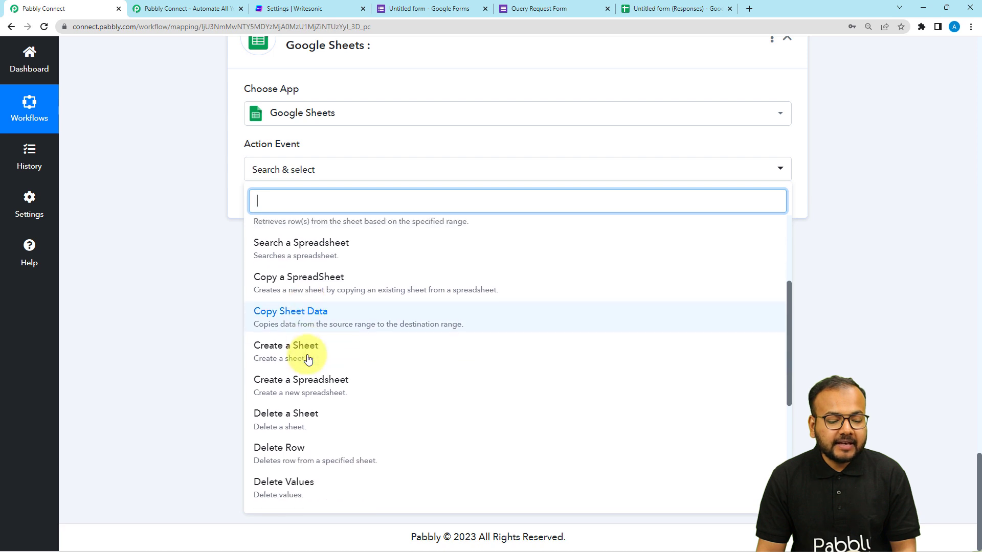
{"action": "scroll", "coordinate": [288, 420], "scroll_direction": "down", "scroll_amount": 2}
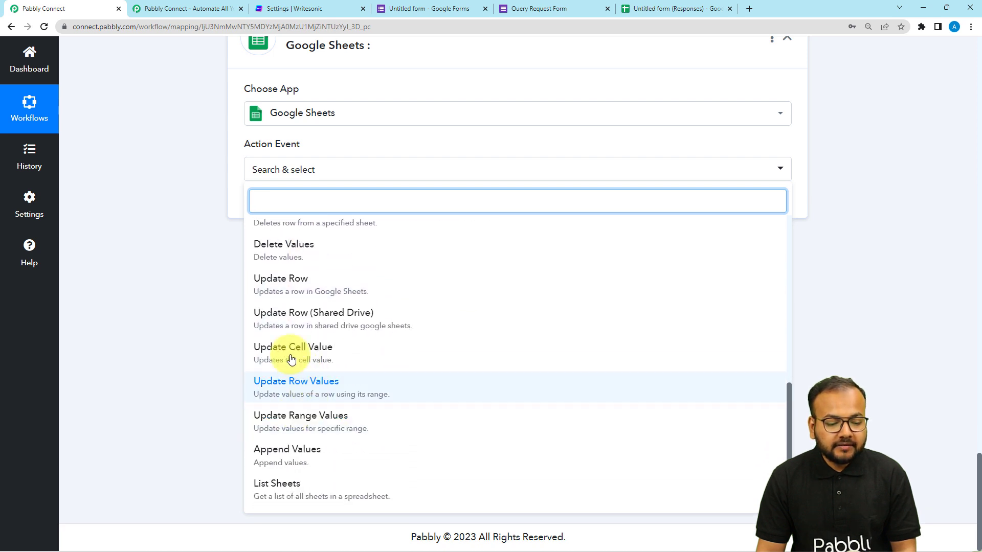
{"action": "left_click", "coordinate": [291, 353]}
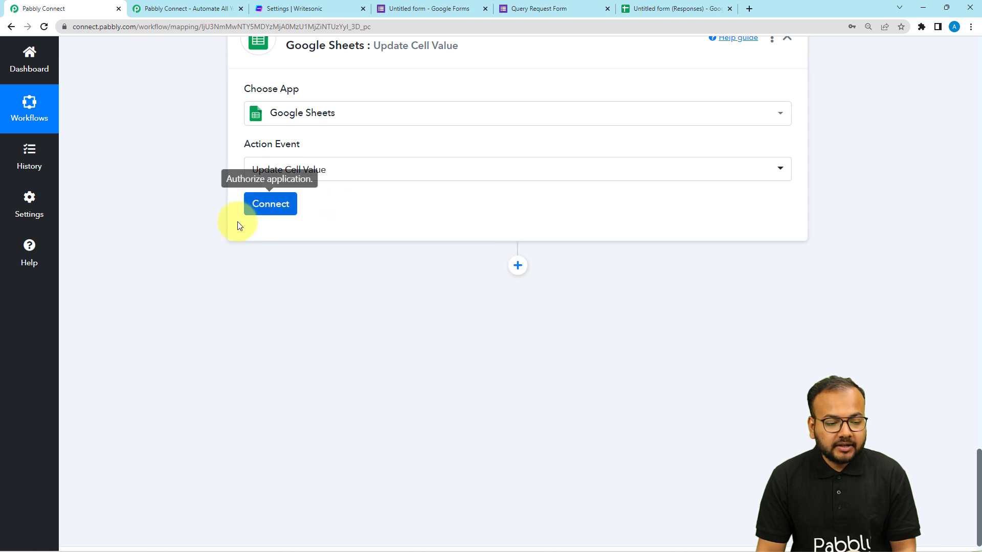
Connect the Google Sheets action through the existing connection Google Sheets #23 and save the connection
{"action": "left_click", "coordinate": [262, 204]}
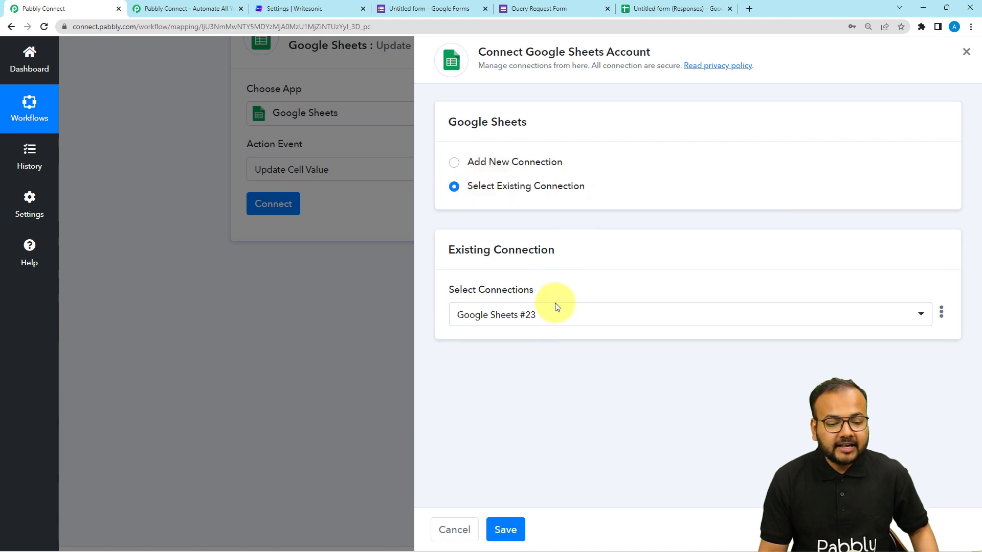
{"action": "left_click", "coordinate": [549, 315]}
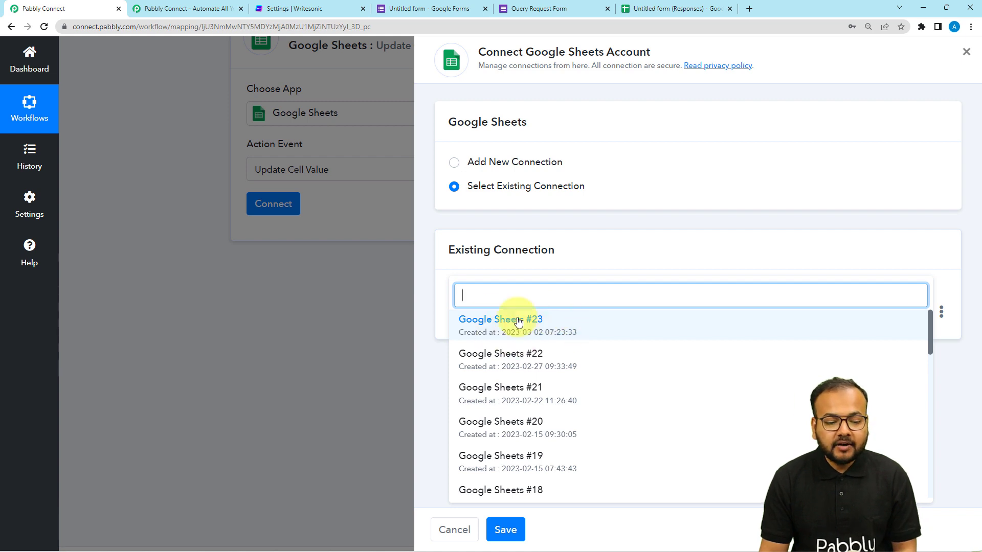
{"action": "left_click", "coordinate": [472, 328]}
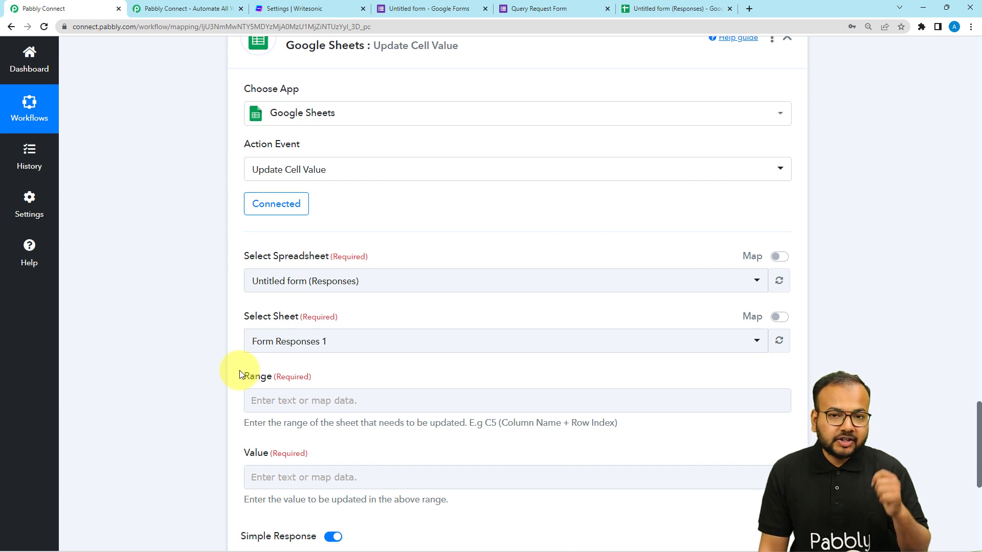
{"action": "scroll", "coordinate": [410, 94], "scroll_direction": "up", "scroll_amount": 2}
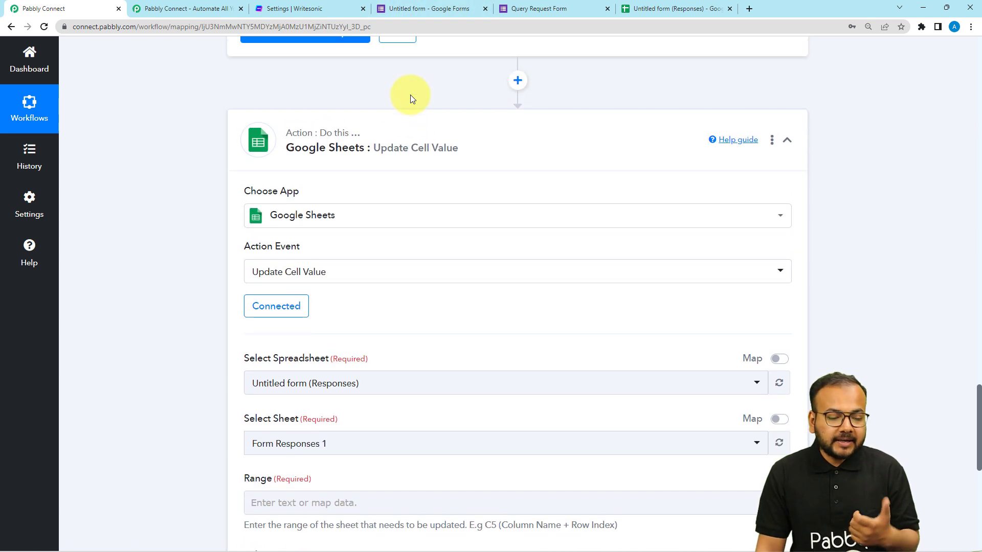
{"action": "scroll", "coordinate": [410, 94], "scroll_direction": "down", "scroll_amount": 2}
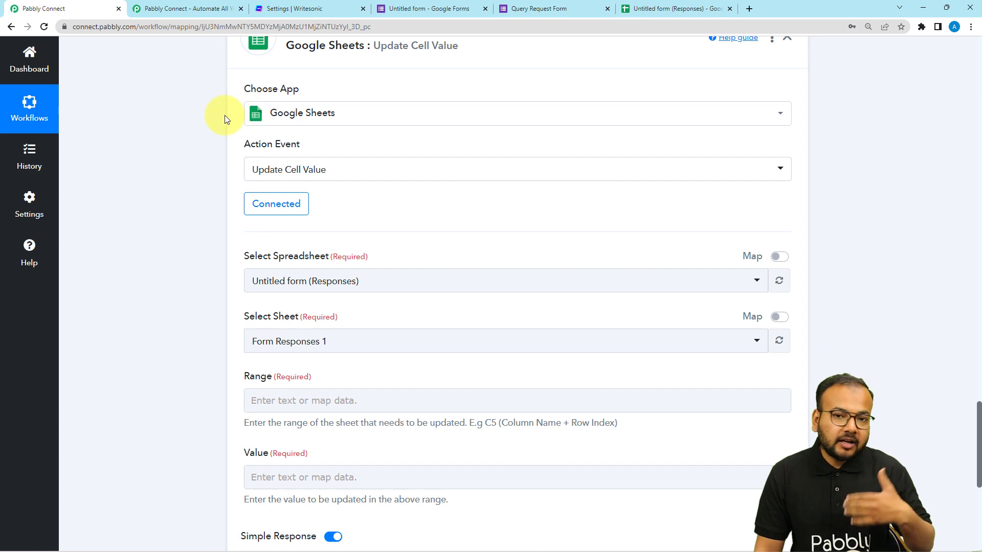
{"action": "scroll", "coordinate": [225, 119], "scroll_direction": "up", "scroll_amount": 2}
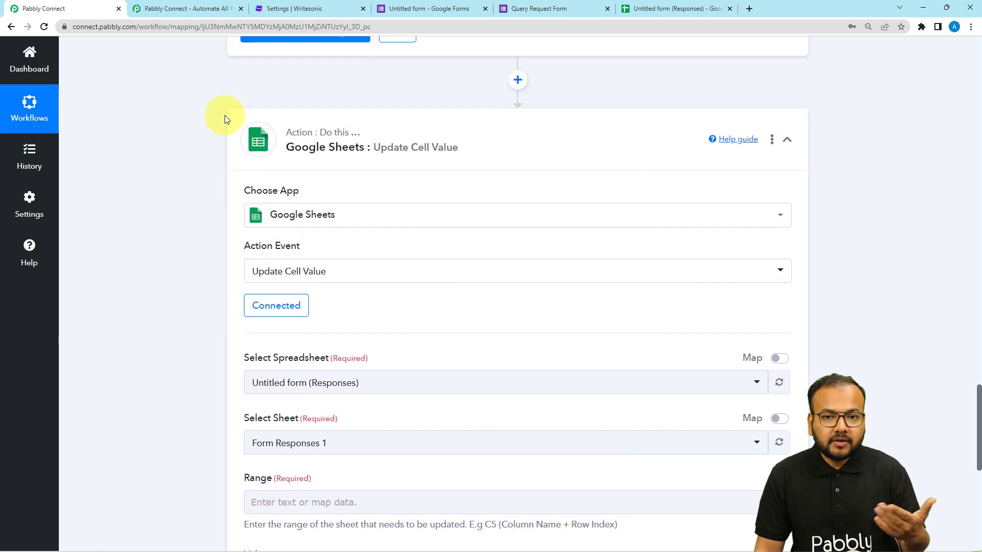
{"action": "scroll", "coordinate": [225, 119], "scroll_direction": "down", "scroll_amount": 2}
{"action": "scroll", "coordinate": [218, 123], "scroll_direction": "down", "scroll_amount": 1}
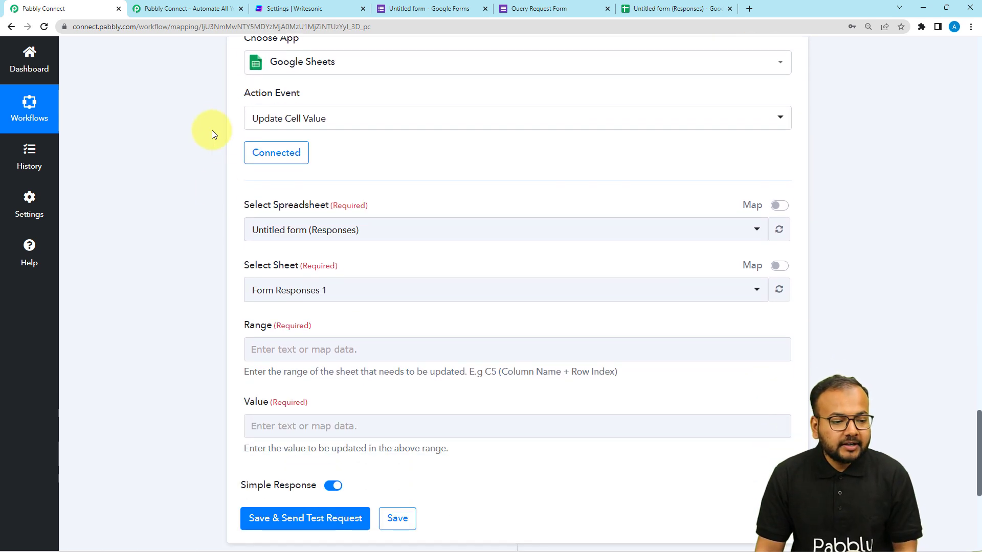
Select Untitled form (Responses) as the spreadsheet to update, checking it and the sheet Form Responses 1 against the responses spreadsheet
{"action": "scroll", "coordinate": [266, 174], "scroll_direction": "down", "scroll_amount": 2}
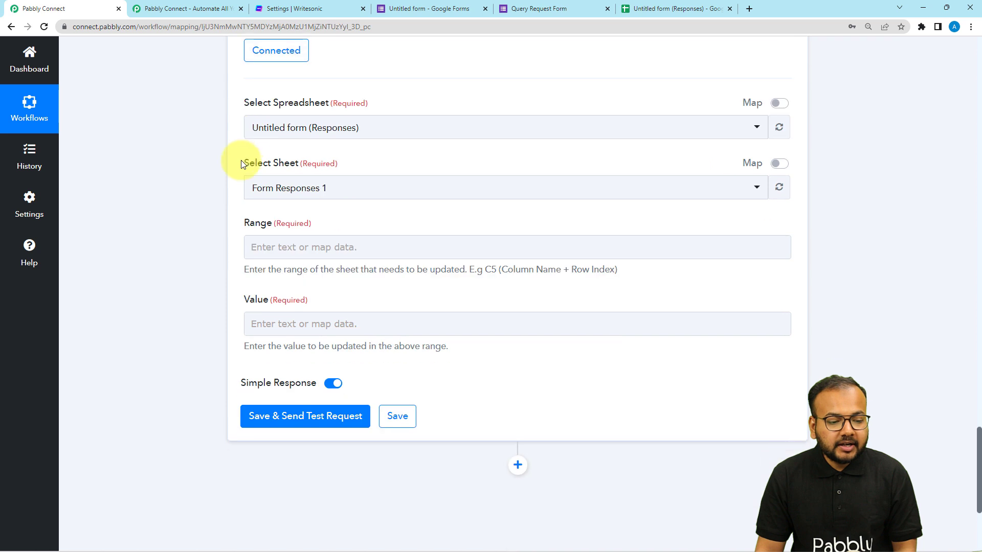
{"action": "left_click", "coordinate": [305, 132]}
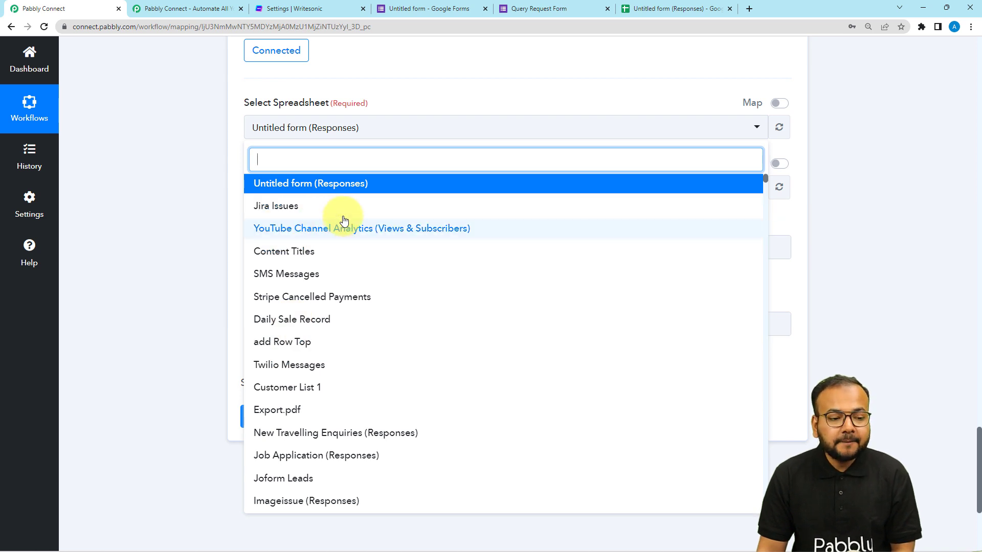
{"action": "left_click", "coordinate": [683, 9]}
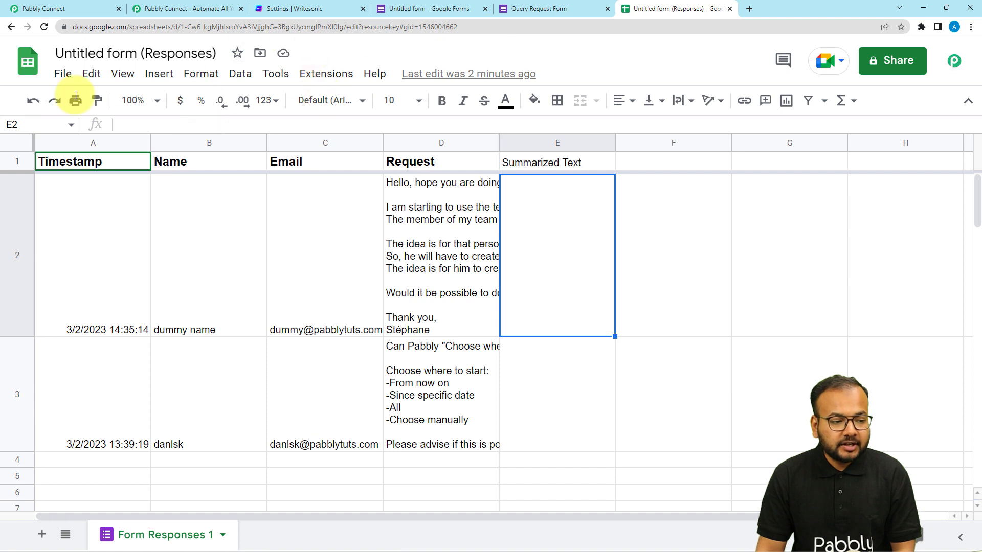
{"action": "left_click", "coordinate": [72, 8]}
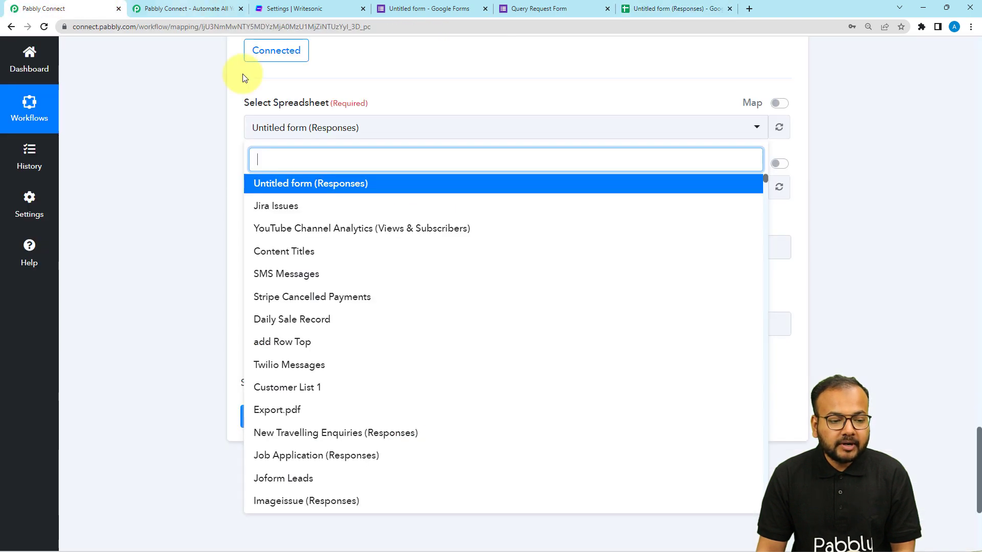
{"action": "left_click", "coordinate": [292, 185]}
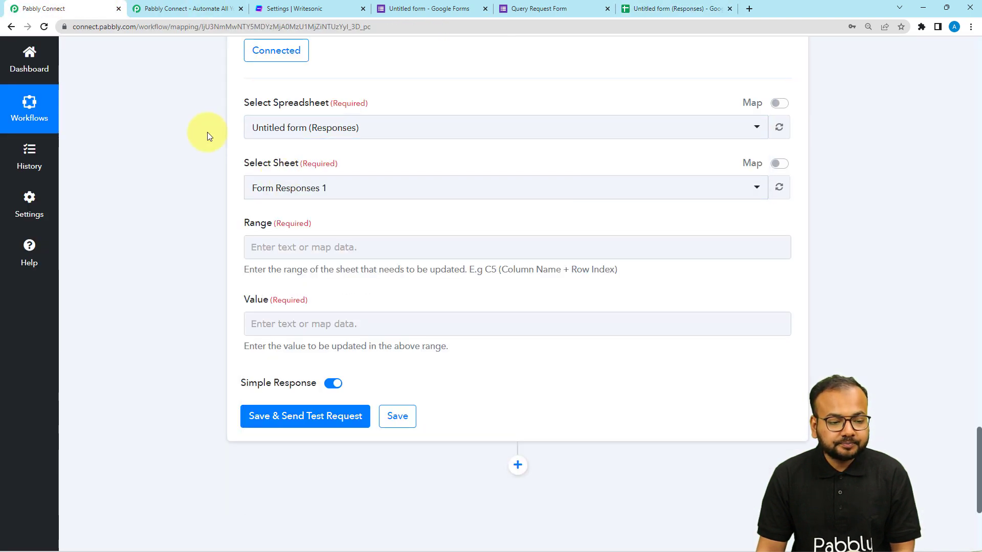
{"action": "scroll", "coordinate": [207, 137], "scroll_direction": "down", "scroll_amount": 2}
{"action": "left_click", "coordinate": [650, 9]}
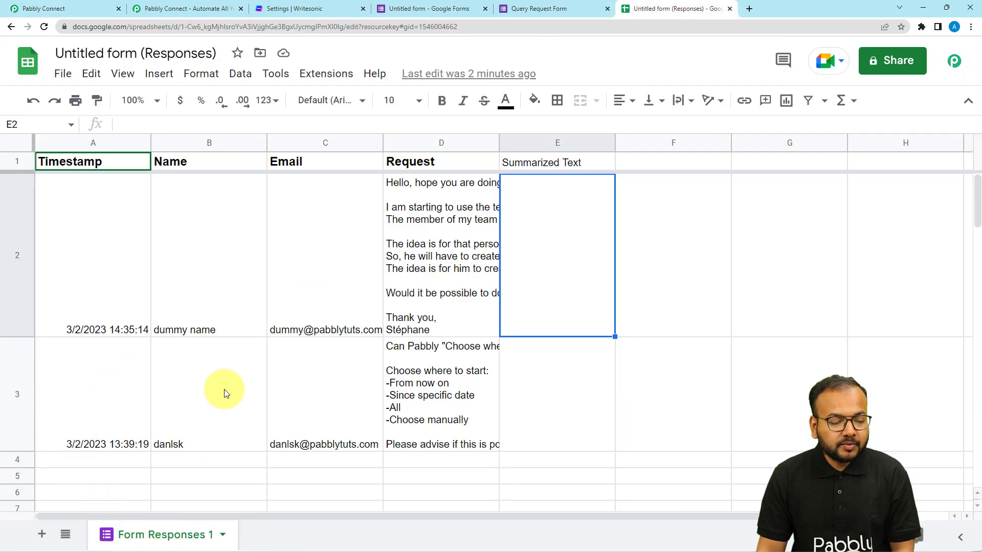
{"action": "left_click", "coordinate": [82, 8]}
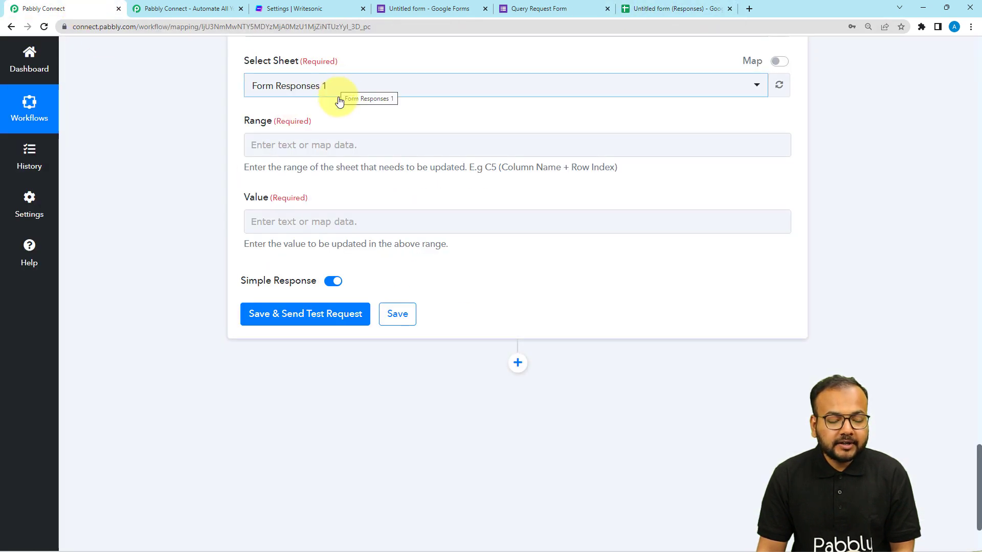
In the responses spreadsheet, widen the Summarized Text column and look up the reference of its cell in the newest response row
{"action": "left_click", "coordinate": [296, 143]}
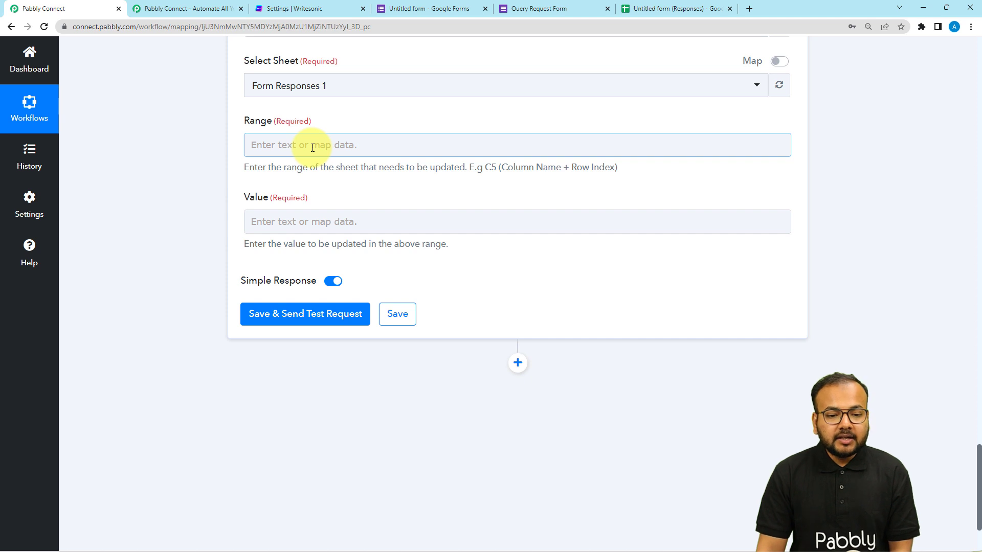
{"action": "left_click", "coordinate": [655, 9]}
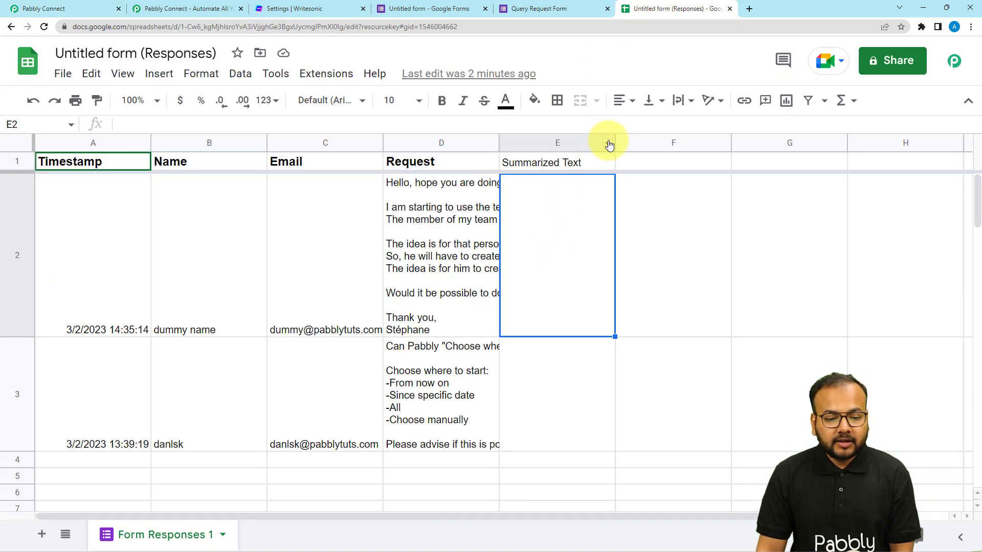
{"action": "left_click_drag", "start_coordinate": [615, 141], "coordinate": [668, 143]}
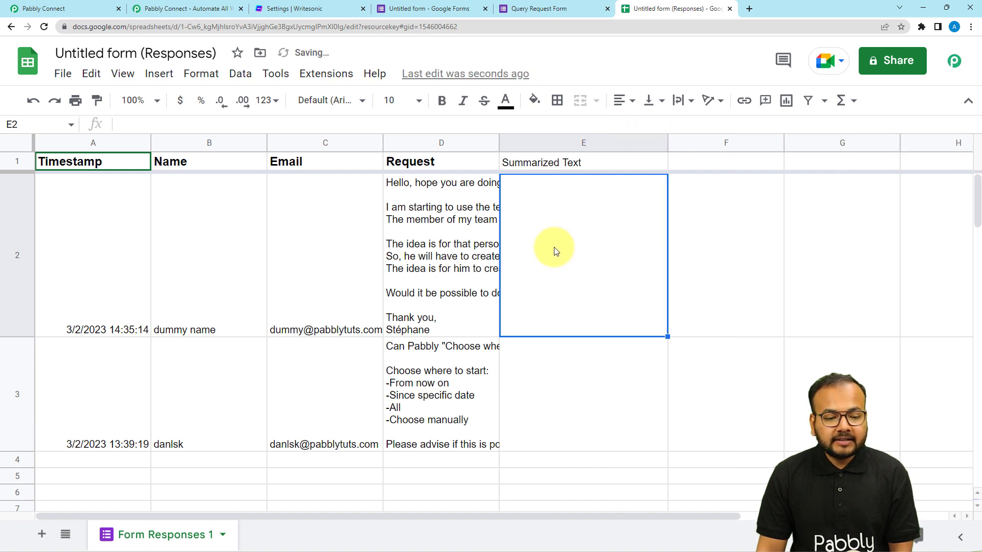
{"action": "left_click", "coordinate": [17, 124]}
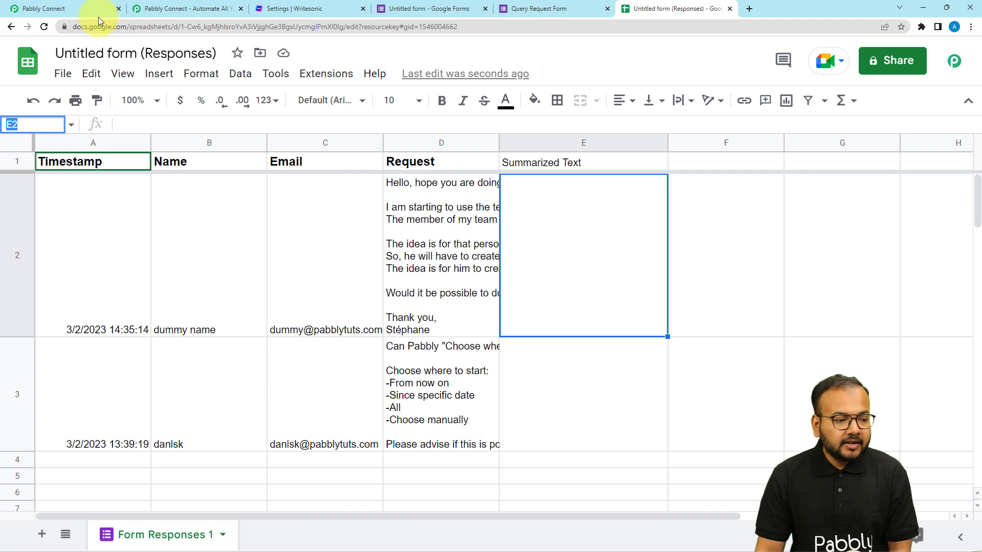
Return to the Pabbly Connect workflow and enter the column letter E as the range of the cell update
{"action": "left_click", "coordinate": [74, 6]}
{"action": "left_click", "coordinate": [275, 146]}
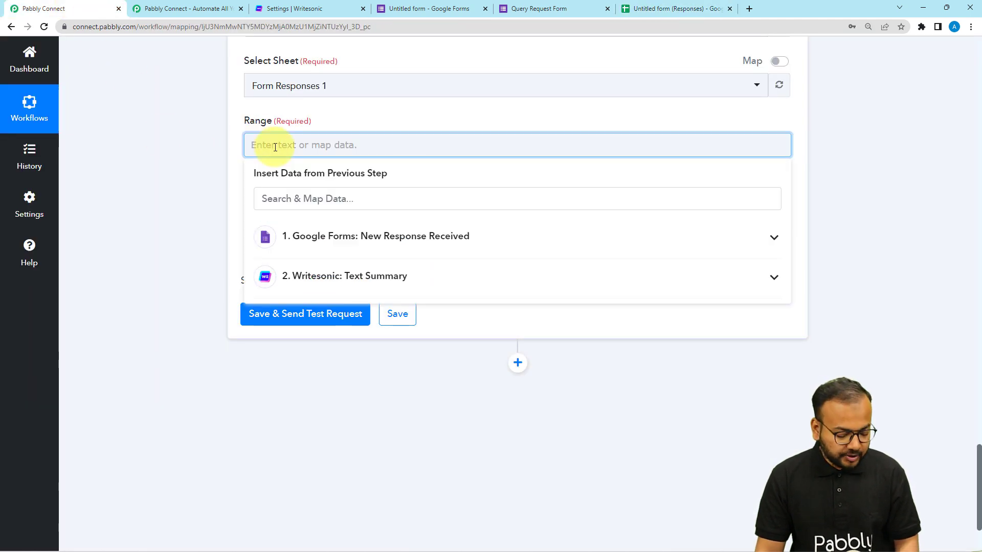
{"action": "type", "text": "E"}
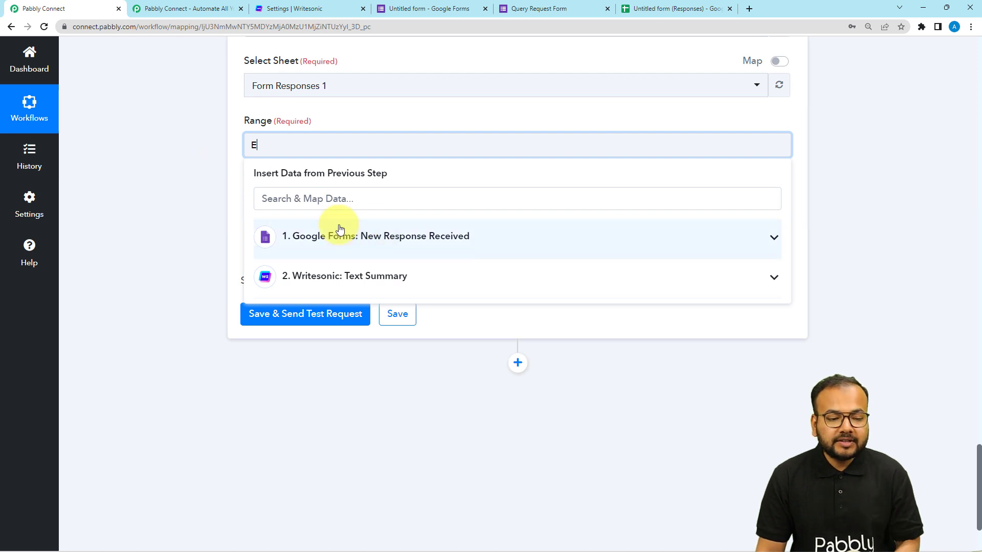
Examine the earlier steps' received data to find the RowIndex field and its value in the Google Forms trigger response
{"action": "scroll", "coordinate": [122, 152], "scroll_direction": "up", "scroll_amount": 10}
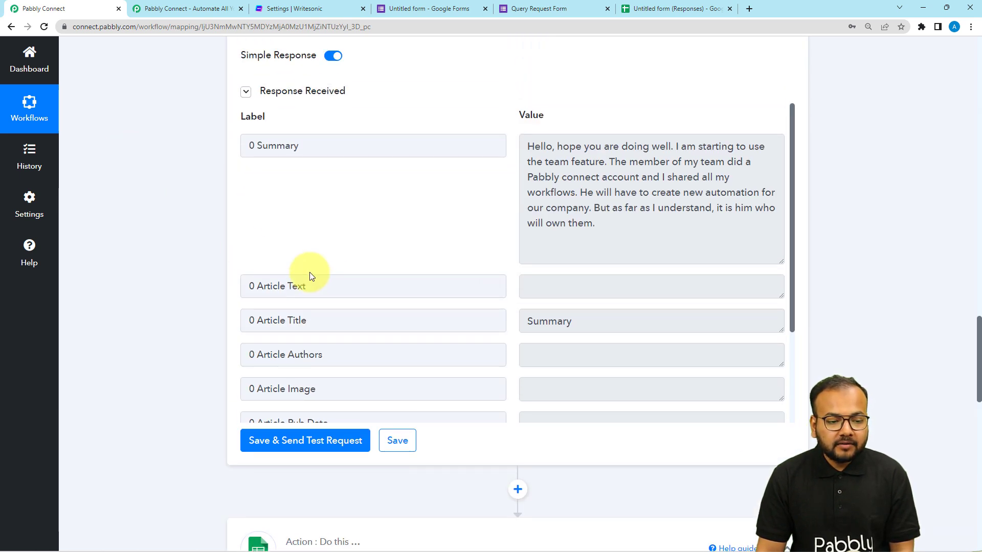
{"action": "scroll", "coordinate": [330, 283], "scroll_direction": "up", "scroll_amount": 1}
{"action": "left_click", "coordinate": [331, 264]}
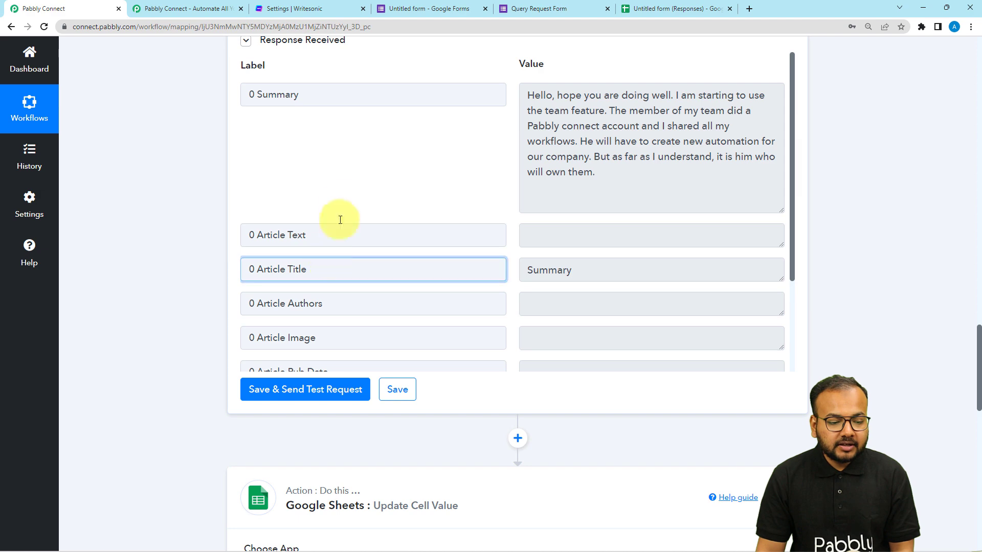
{"action": "scroll", "coordinate": [342, 194], "scroll_direction": "down", "scroll_amount": 2}
{"action": "scroll", "coordinate": [341, 194], "scroll_direction": "up", "scroll_amount": 2}
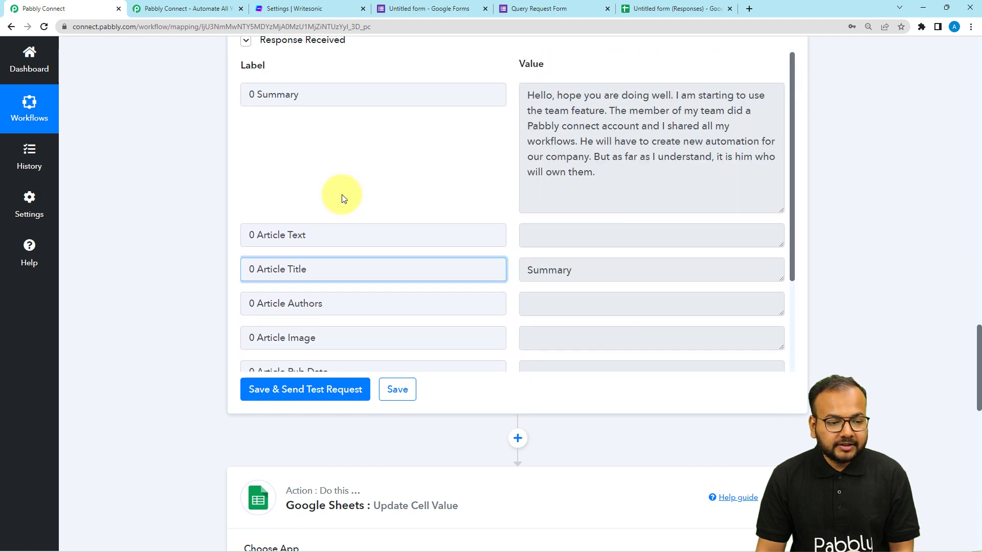
{"action": "scroll", "coordinate": [219, 195], "scroll_direction": "up", "scroll_amount": 15}
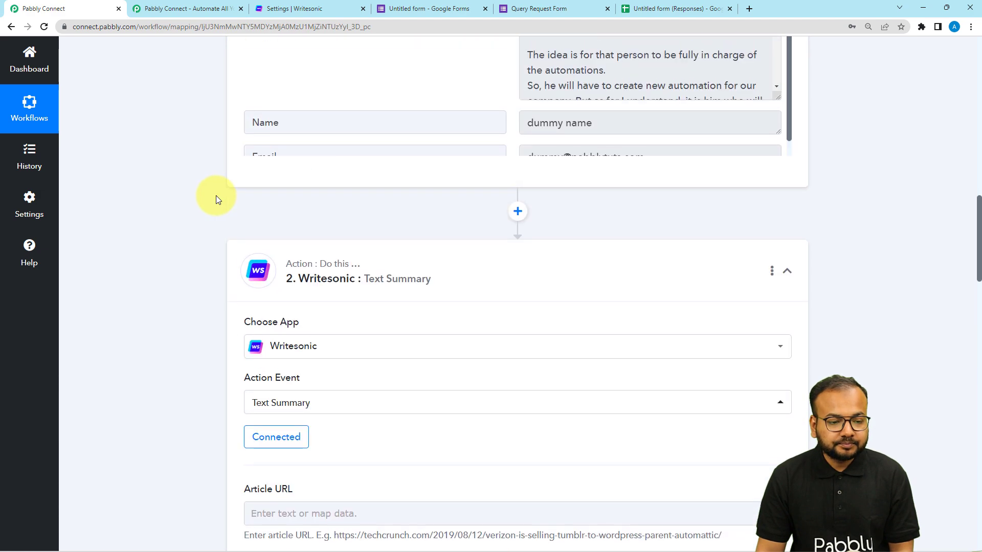
{"action": "scroll", "coordinate": [216, 196], "scroll_direction": "up", "scroll_amount": 10}
{"action": "scroll", "coordinate": [216, 196], "scroll_direction": "down", "scroll_amount": 4}
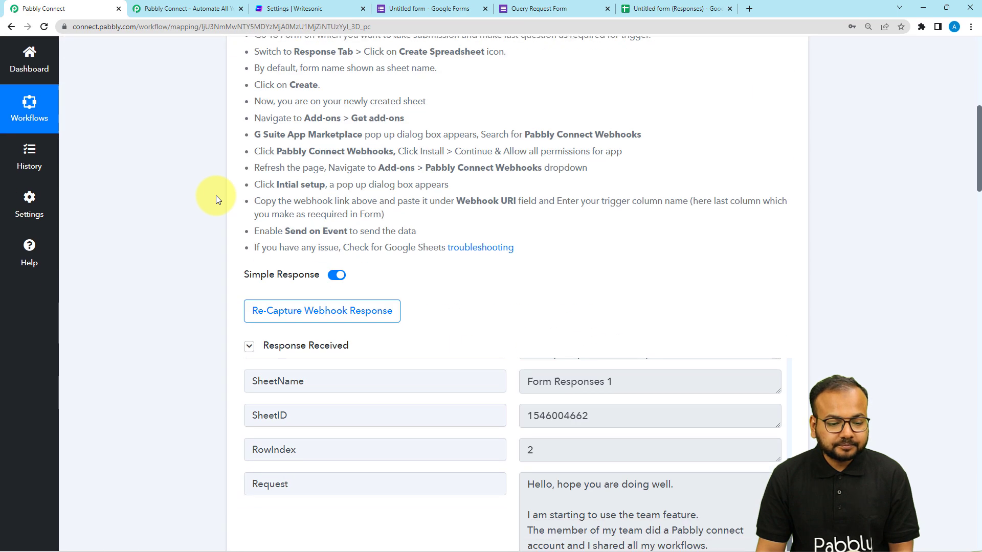
{"action": "scroll", "coordinate": [216, 195], "scroll_direction": "down", "scroll_amount": 6}
{"action": "scroll", "coordinate": [389, 204], "scroll_direction": "up", "scroll_amount": 2}
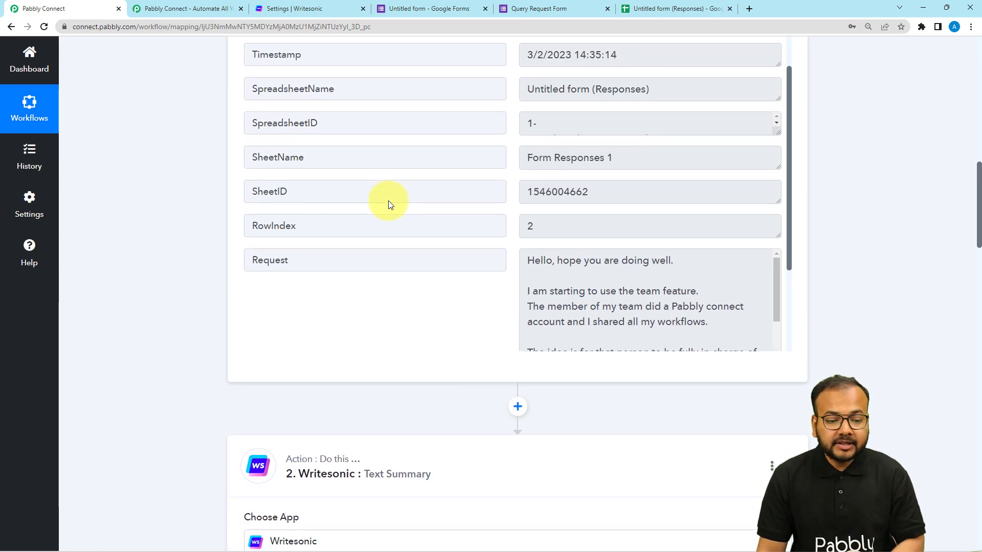
{"action": "double_click", "coordinate": [253, 229]}
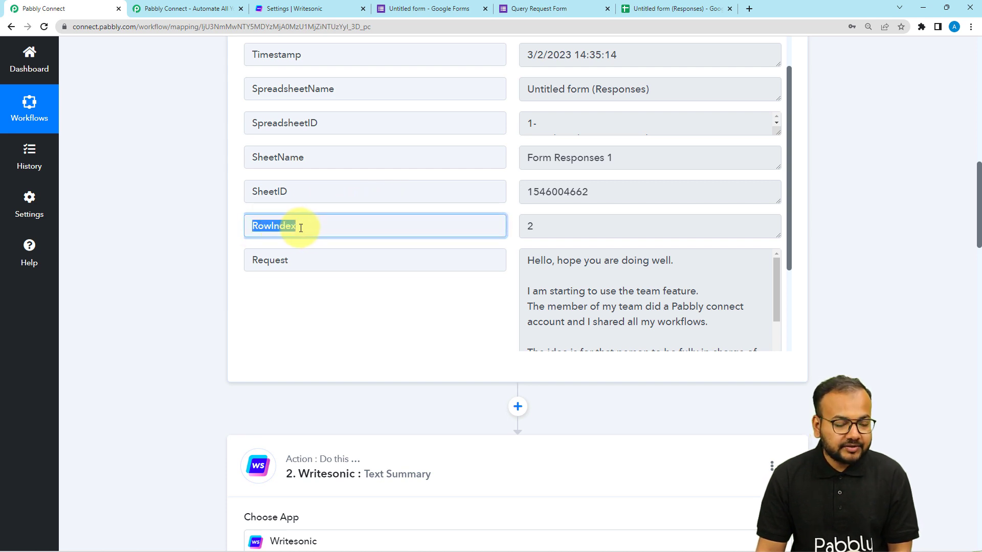
{"action": "double_click", "coordinate": [533, 230]}
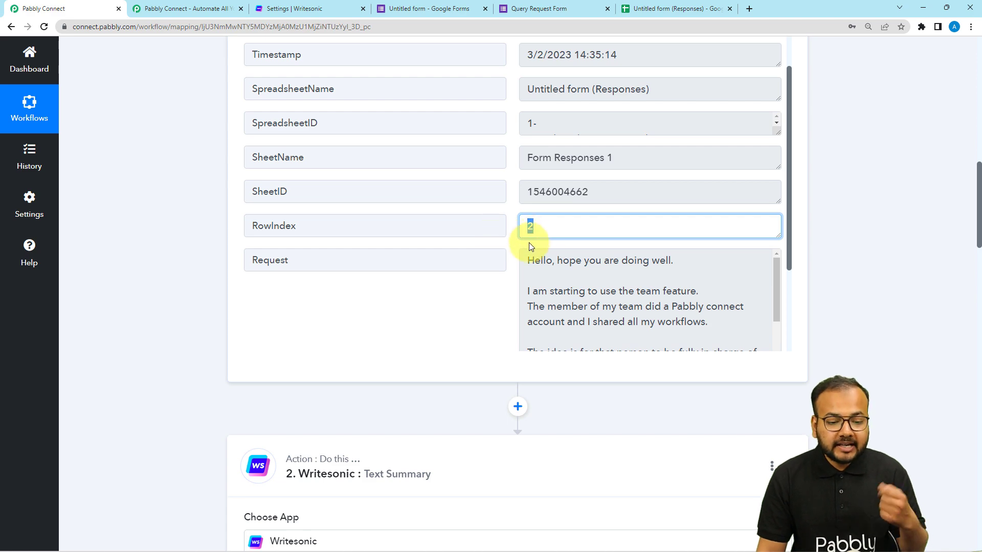
{"action": "left_click_drag", "start_coordinate": [299, 223], "coordinate": [228, 230]}
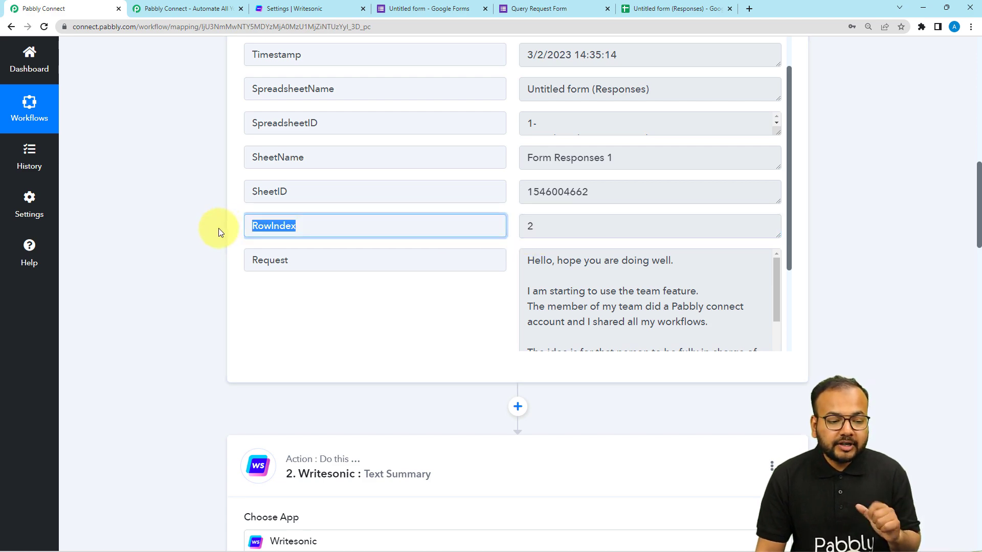
Complete the range by mapping RowIndex from the Google Forms response directly after the column letter E
{"action": "scroll", "coordinate": [219, 228], "scroll_direction": "down", "scroll_amount": 20}
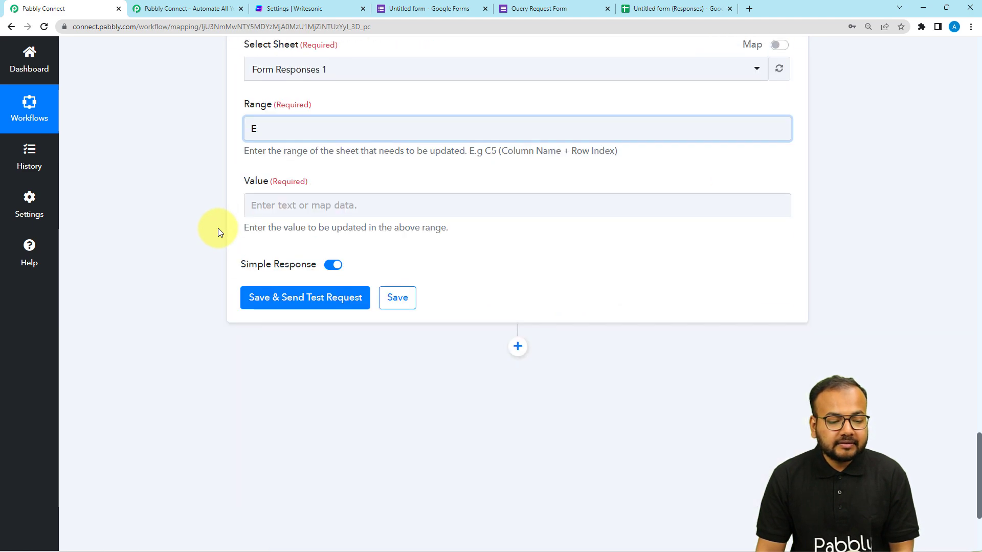
{"action": "scroll", "coordinate": [218, 229], "scroll_direction": "down", "scroll_amount": 1}
{"action": "left_click", "coordinate": [256, 94]}
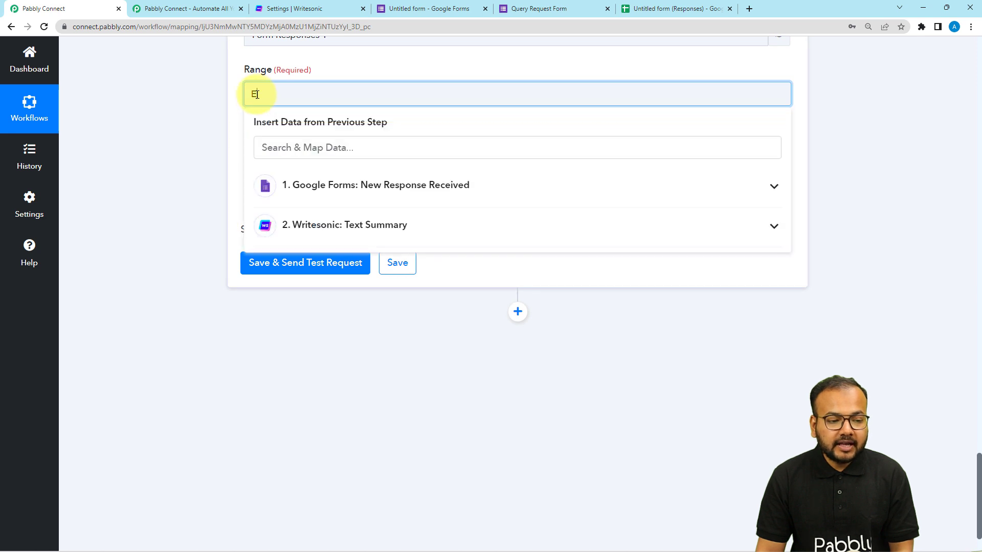
{"action": "left_click", "coordinate": [271, 184]}
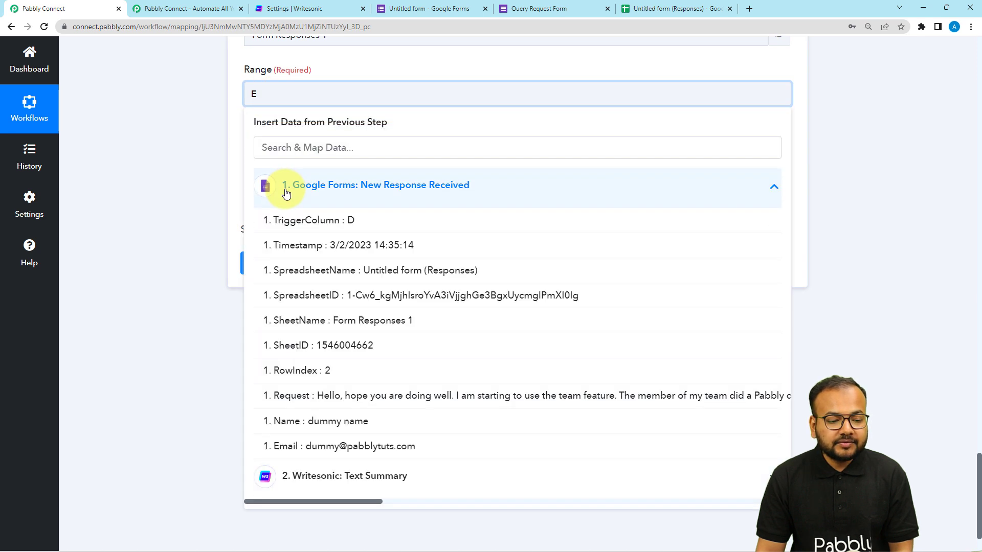
{"action": "left_click", "coordinate": [325, 370]}
{"action": "left_click", "coordinate": [164, 206]}
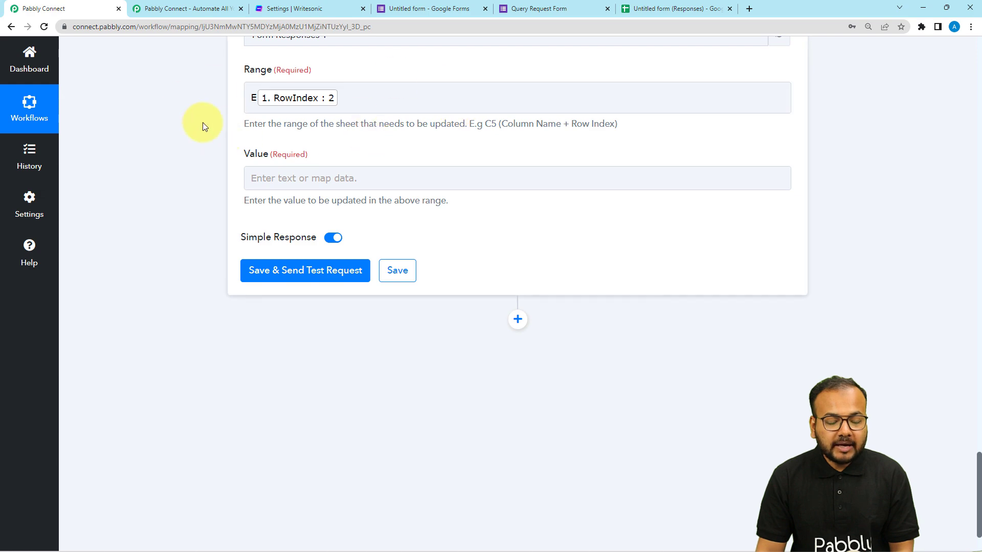
Review the Writesonic summary output and the target Summarized Text cell in the responses spreadsheet, and return to the workflow
{"action": "scroll", "coordinate": [105, 137], "scroll_direction": "up", "scroll_amount": 20}
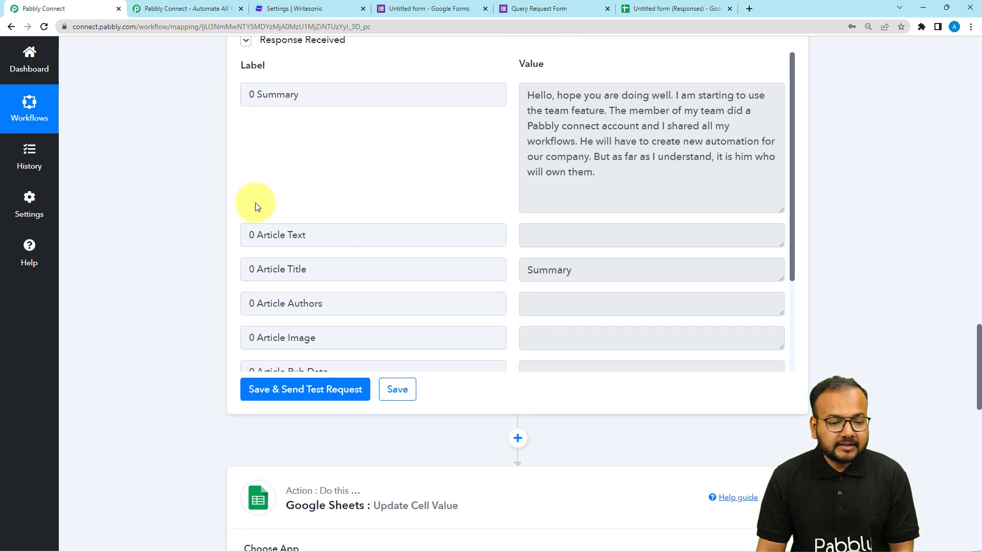
{"action": "scroll", "coordinate": [230, 198], "scroll_direction": "up", "scroll_amount": 2}
{"action": "scroll", "coordinate": [151, 200], "scroll_direction": "down", "scroll_amount": 10}
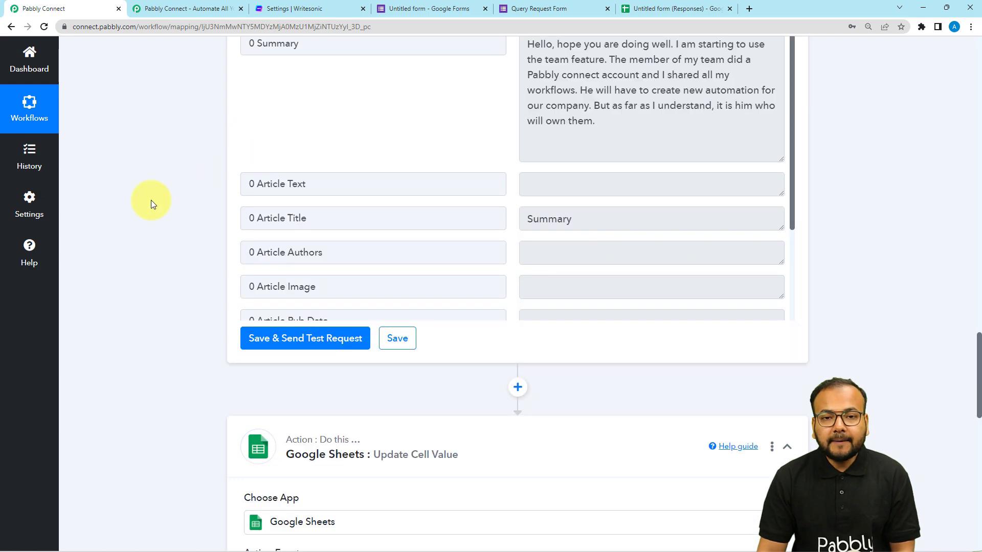
{"action": "scroll", "coordinate": [152, 201], "scroll_direction": "down", "scroll_amount": 1}
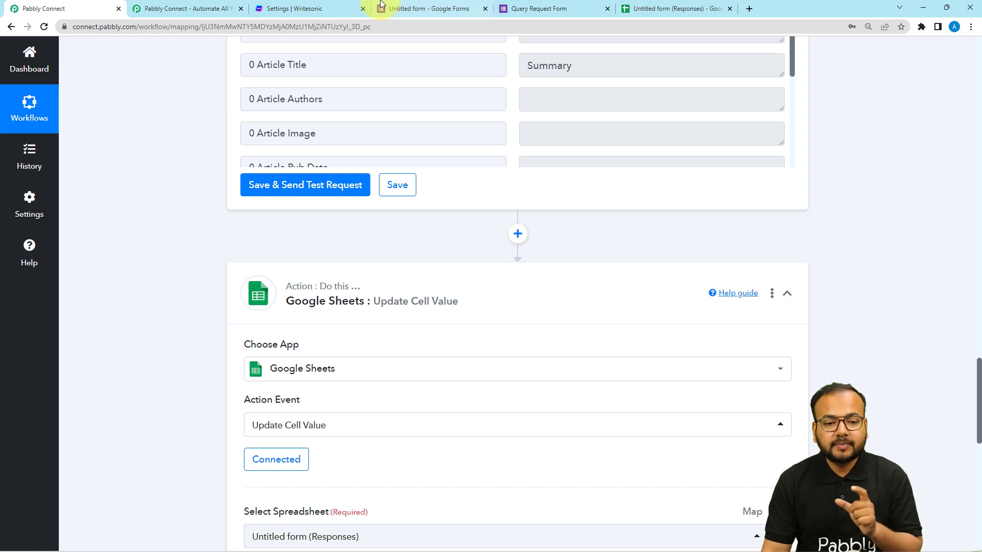
{"action": "left_click", "coordinate": [660, 8]}
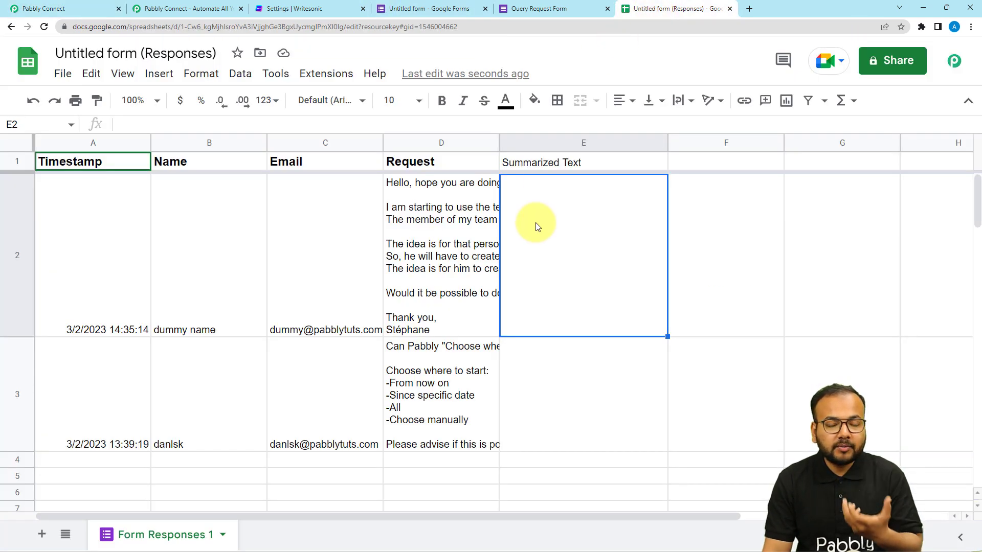
{"action": "left_click", "coordinate": [89, 9]}
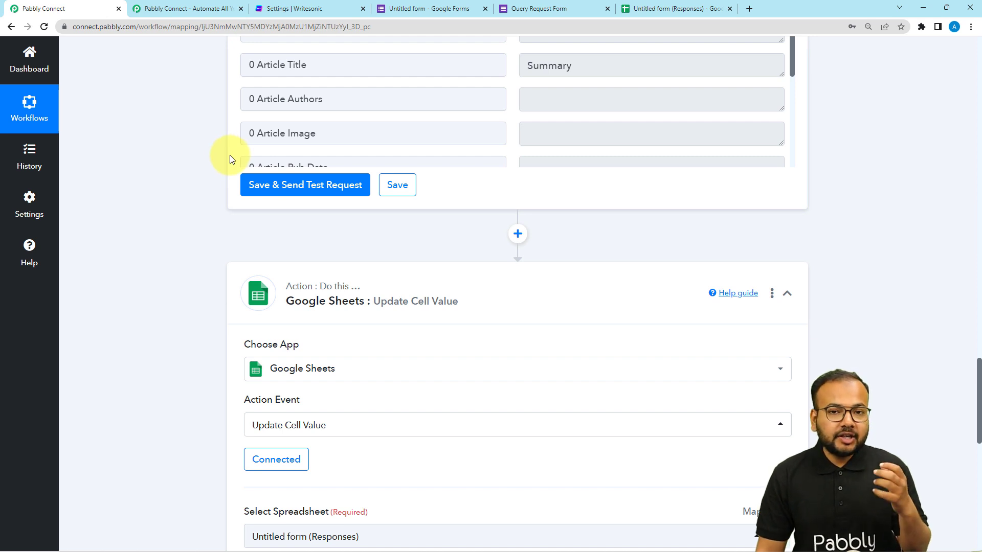
Map the 0 Summary field from the Writesonic Text Summary response as the value of the Google Sheets cell update
{"action": "left_click", "coordinate": [638, 10]}
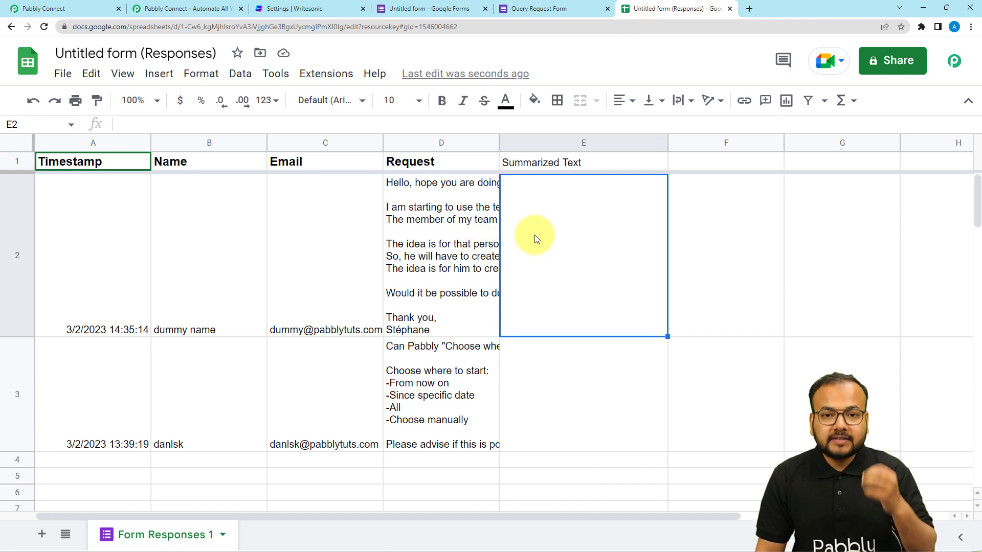
{"action": "left_click", "coordinate": [47, 8]}
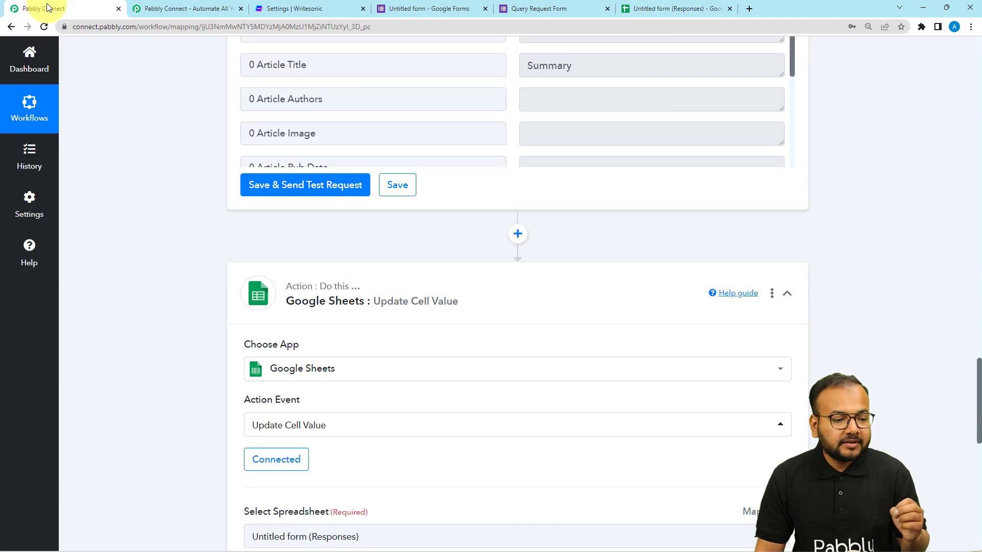
{"action": "scroll", "coordinate": [355, 236], "scroll_direction": "down", "scroll_amount": 6}
{"action": "scroll", "coordinate": [358, 237], "scroll_direction": "down", "scroll_amount": 5}
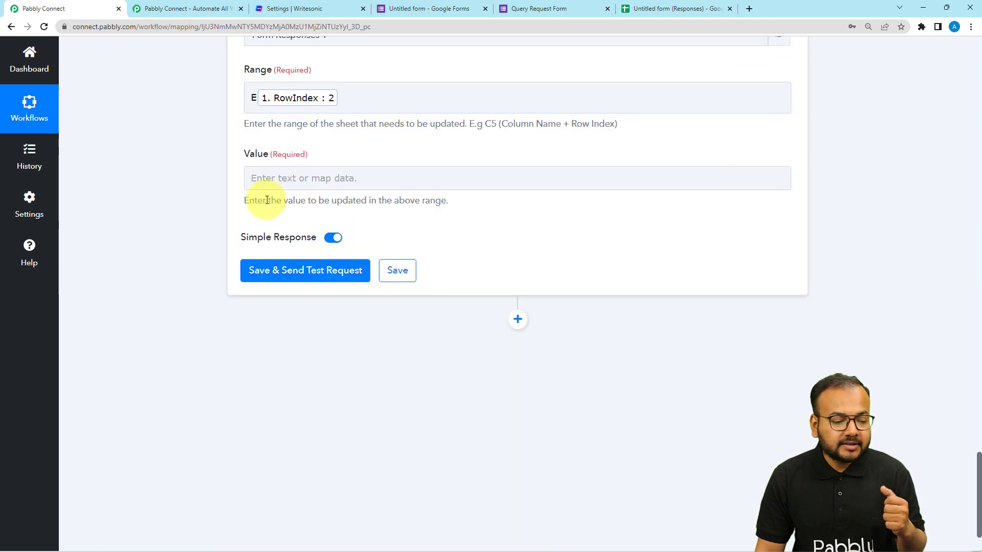
{"action": "left_click", "coordinate": [269, 184]}
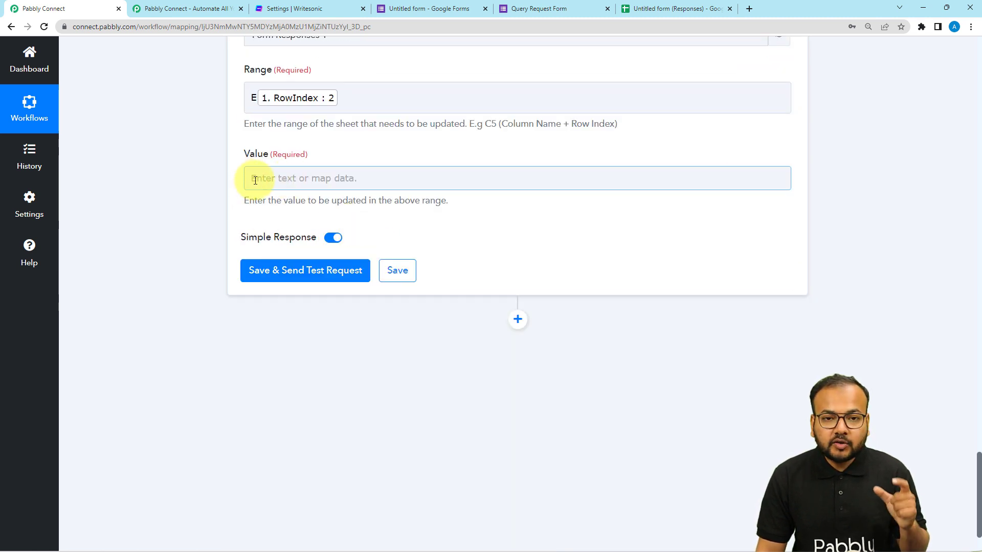
{"action": "scroll", "coordinate": [307, 185], "scroll_direction": "up", "scroll_amount": 9}
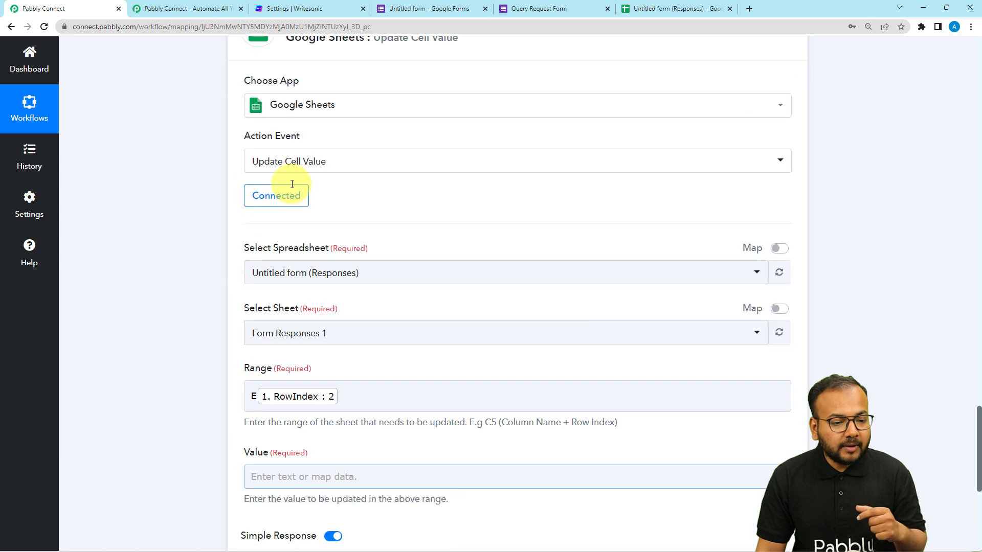
{"action": "scroll", "coordinate": [556, 139], "scroll_direction": "up", "scroll_amount": 6}
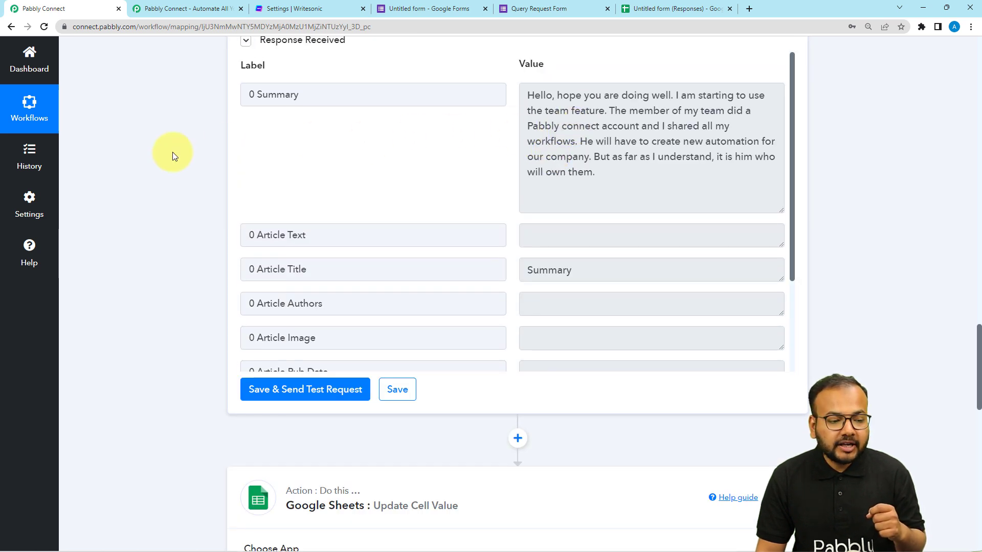
{"action": "scroll", "coordinate": [173, 151], "scroll_direction": "down", "scroll_amount": 5}
{"action": "scroll", "coordinate": [172, 152], "scroll_direction": "down", "scroll_amount": 9}
{"action": "left_click", "coordinate": [270, 234]}
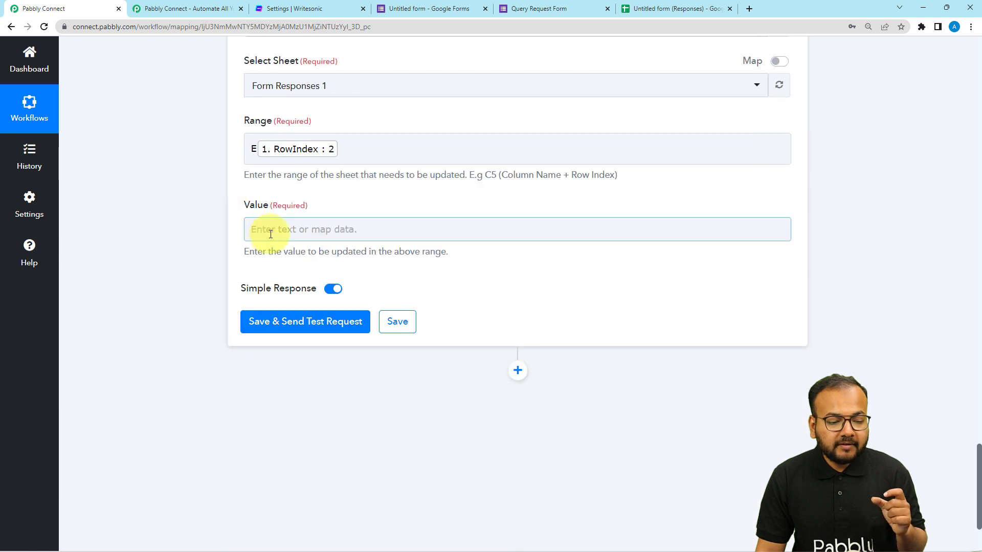
{"action": "left_click", "coordinate": [278, 228]}
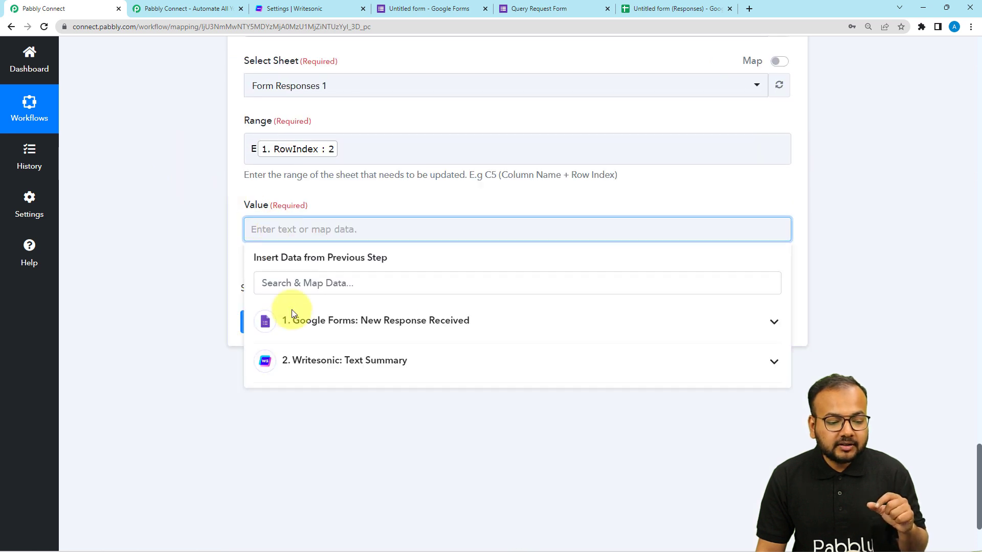
{"action": "left_click", "coordinate": [302, 360]}
{"action": "left_click", "coordinate": [307, 394]}
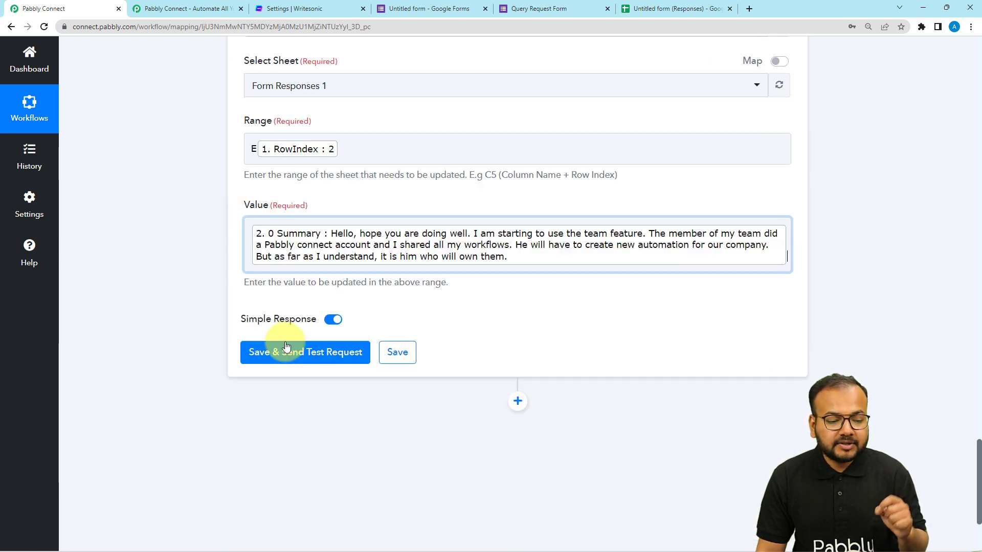
Check the target cell in the responses spreadsheet, then save the Update Cell Value action and send its test request
{"action": "left_click", "coordinate": [646, 12]}
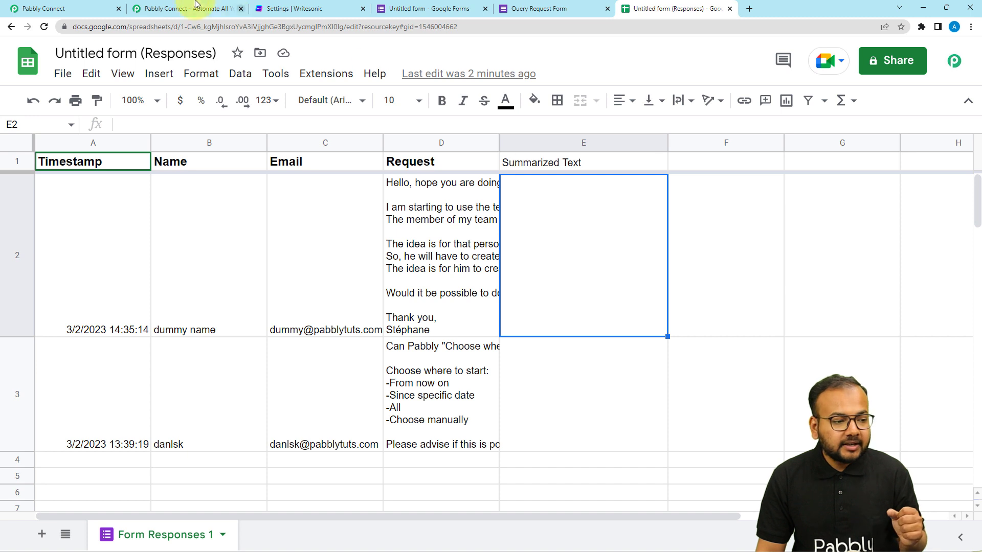
{"action": "left_click", "coordinate": [101, 6]}
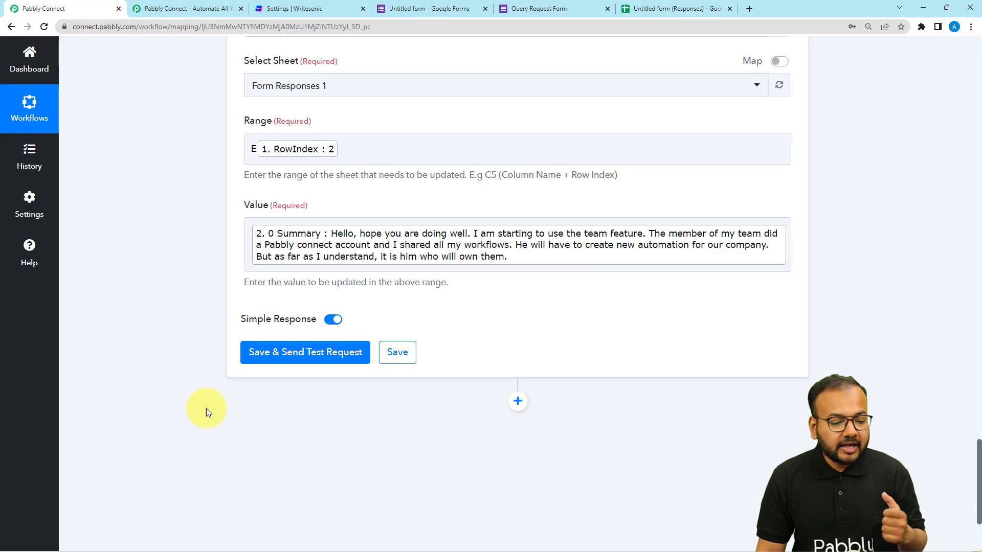
{"action": "left_click", "coordinate": [257, 363]}
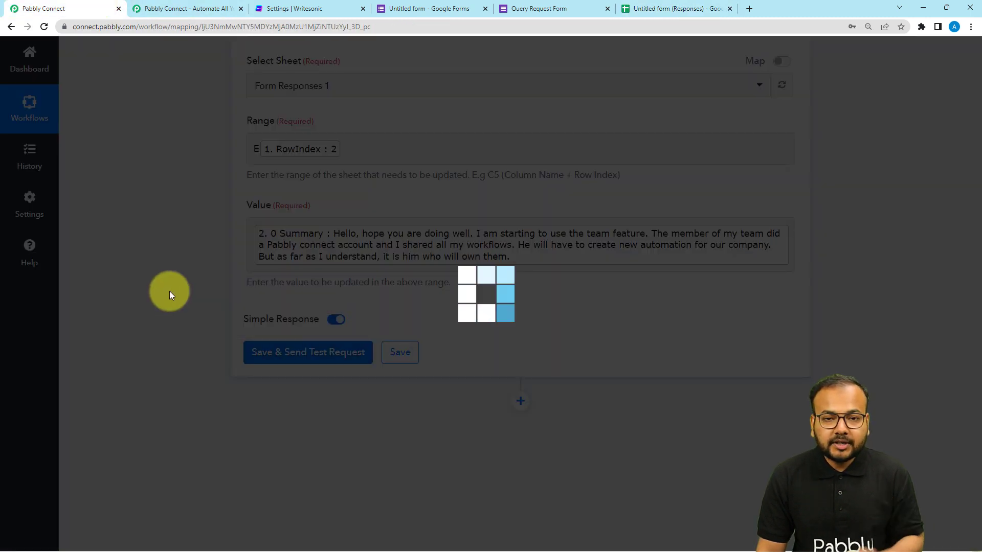
{"action": "scroll", "coordinate": [170, 291], "scroll_direction": "down", "scroll_amount": 5}
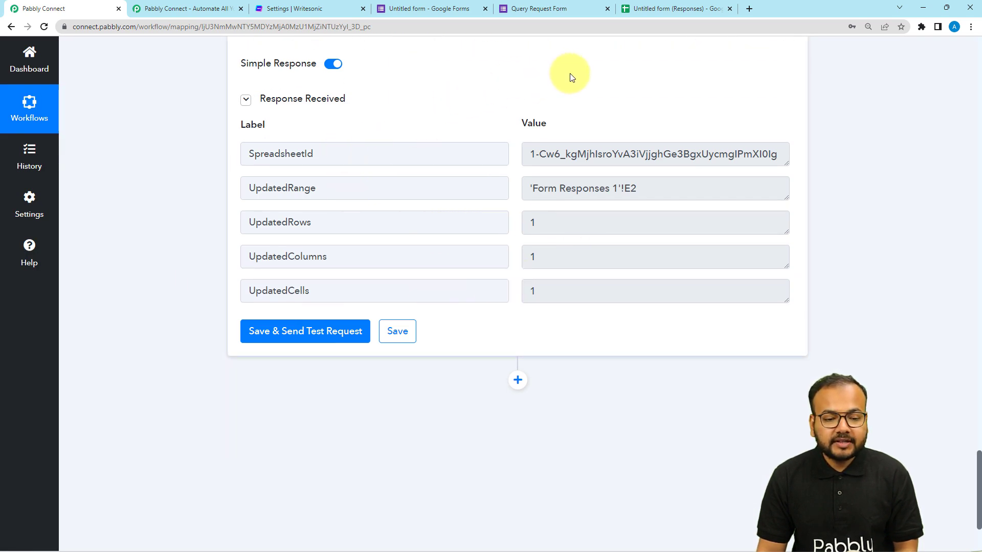
In the responses spreadsheet, widen the Summarized Text column slightly and set cell E2's text wrapping to Wrap
{"action": "left_click", "coordinate": [654, 8]}
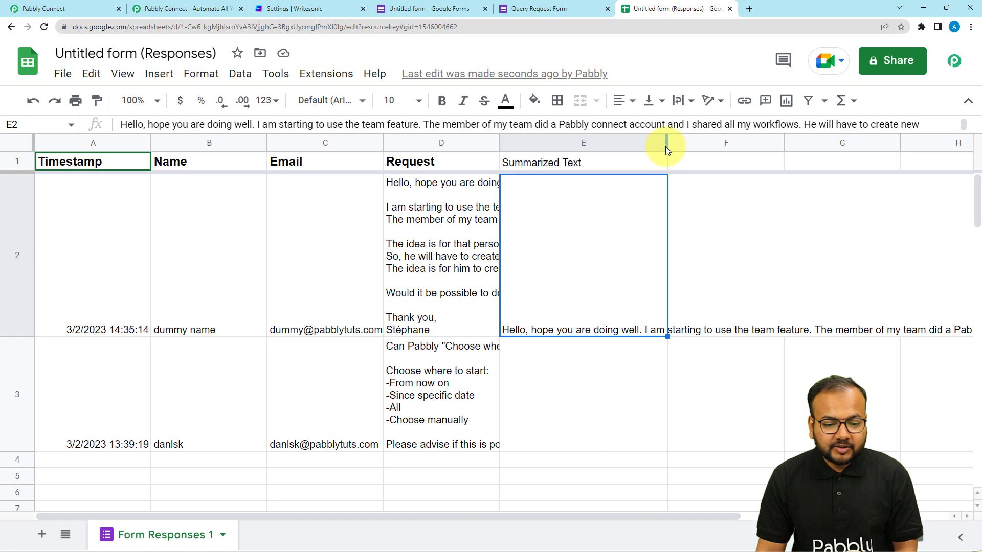
{"action": "left_click_drag", "start_coordinate": [668, 146], "coordinate": [695, 147]}
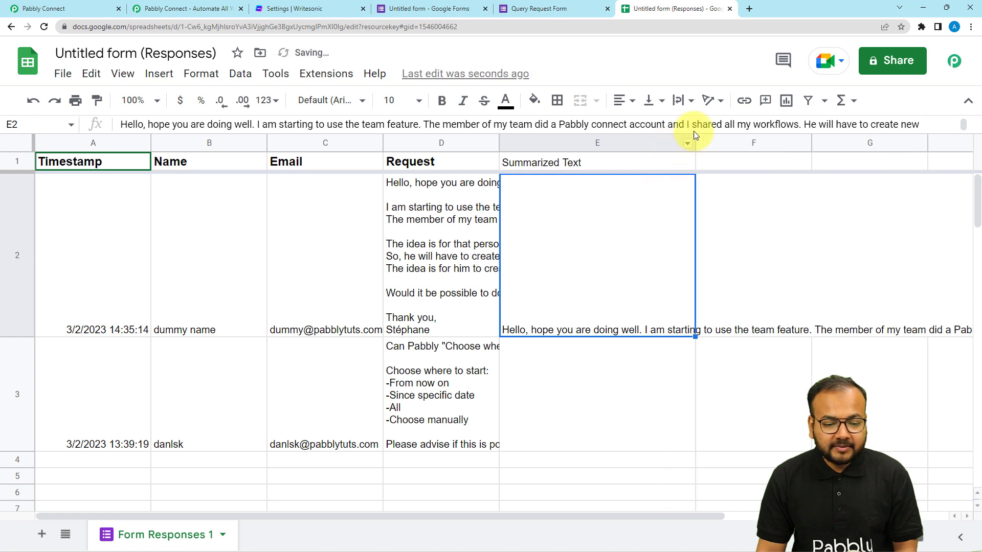
{"action": "left_click", "coordinate": [691, 107]}
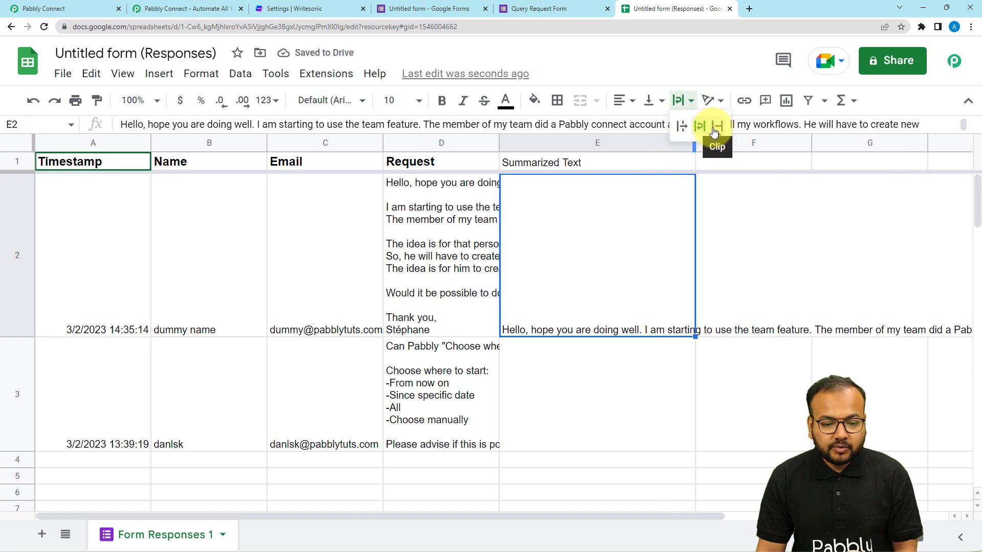
{"action": "left_click", "coordinate": [684, 128]}
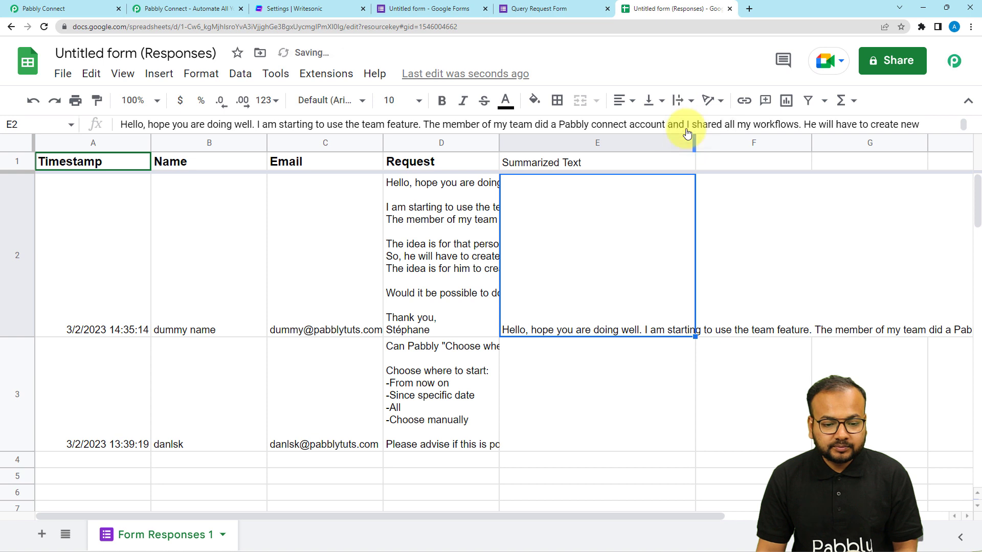
{"action": "left_click", "coordinate": [678, 107]}
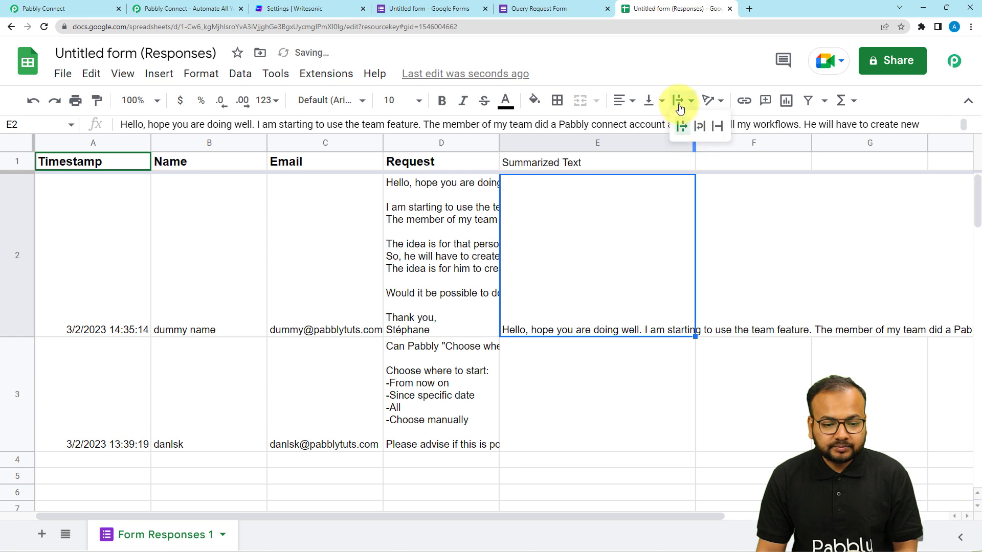
{"action": "left_click", "coordinate": [700, 129]}
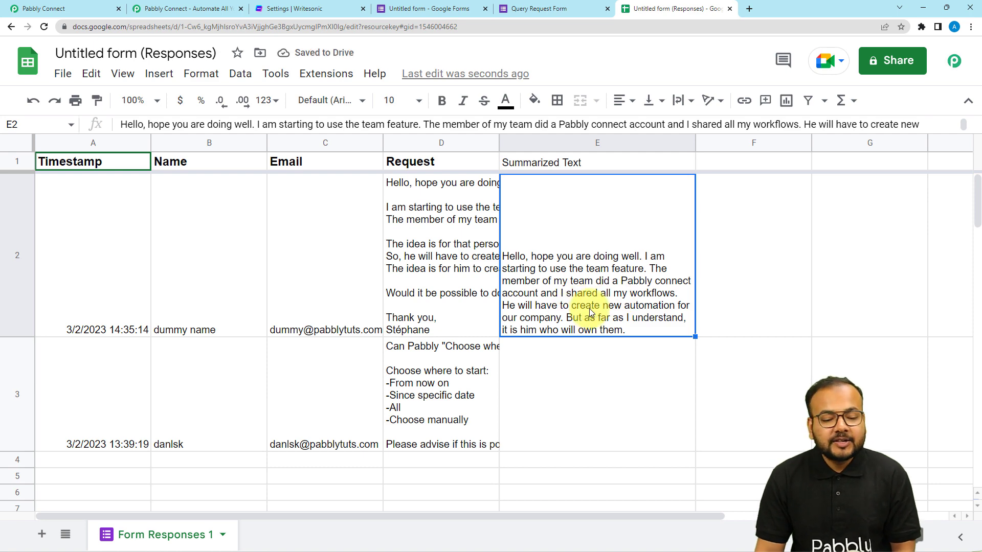
Return to the Pabbly Connect workflow and collapse the Google Forms, Writesonic and Google Sheets steps
{"action": "left_click", "coordinate": [99, 7]}
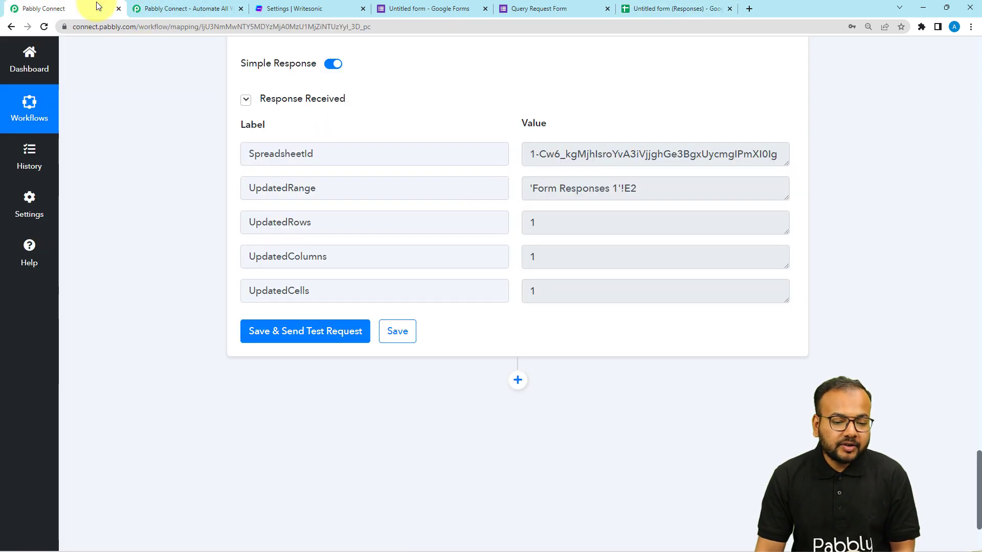
{"action": "scroll", "coordinate": [140, 167], "scroll_direction": "up", "scroll_amount": 15}
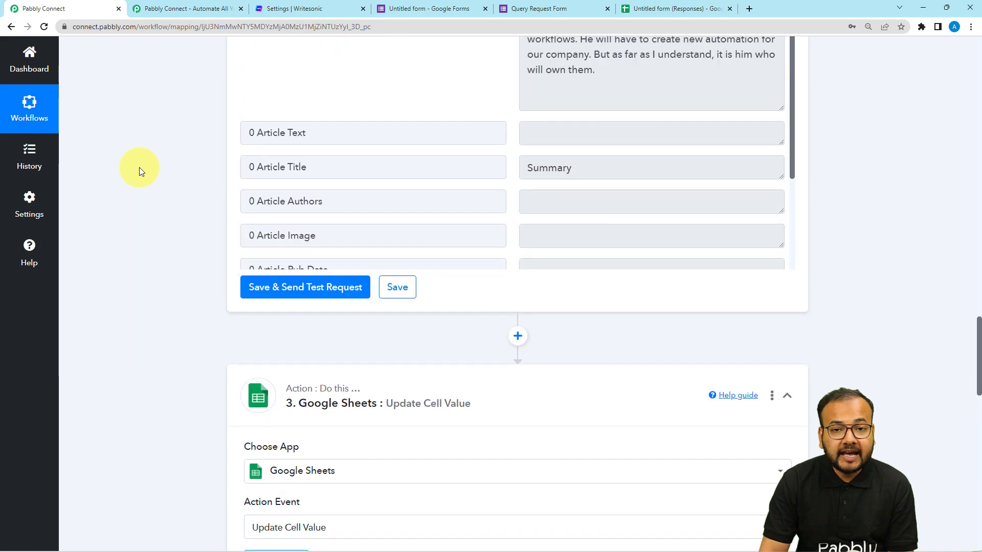
{"action": "scroll", "coordinate": [139, 167], "scroll_direction": "up", "scroll_amount": 15}
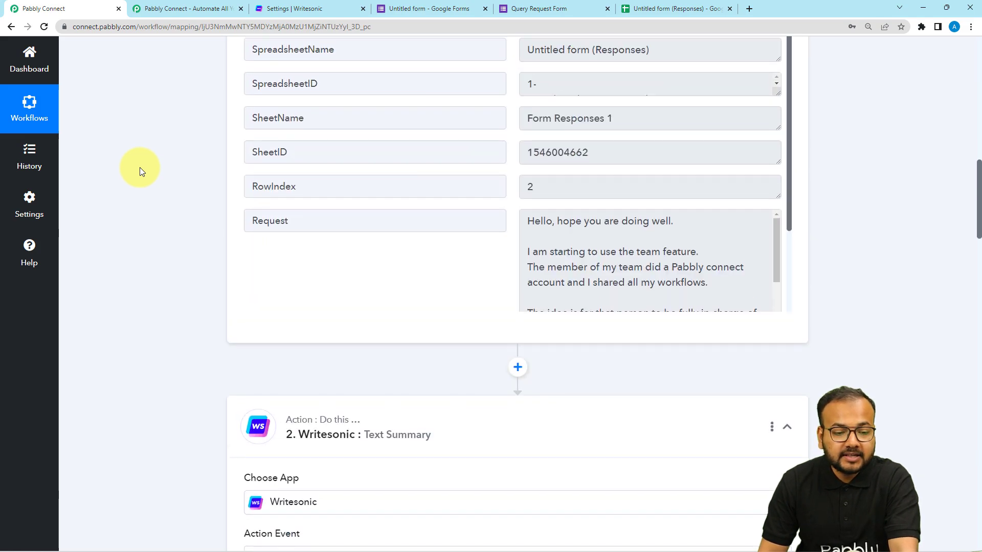
{"action": "scroll", "coordinate": [139, 167], "scroll_direction": "up", "scroll_amount": 10}
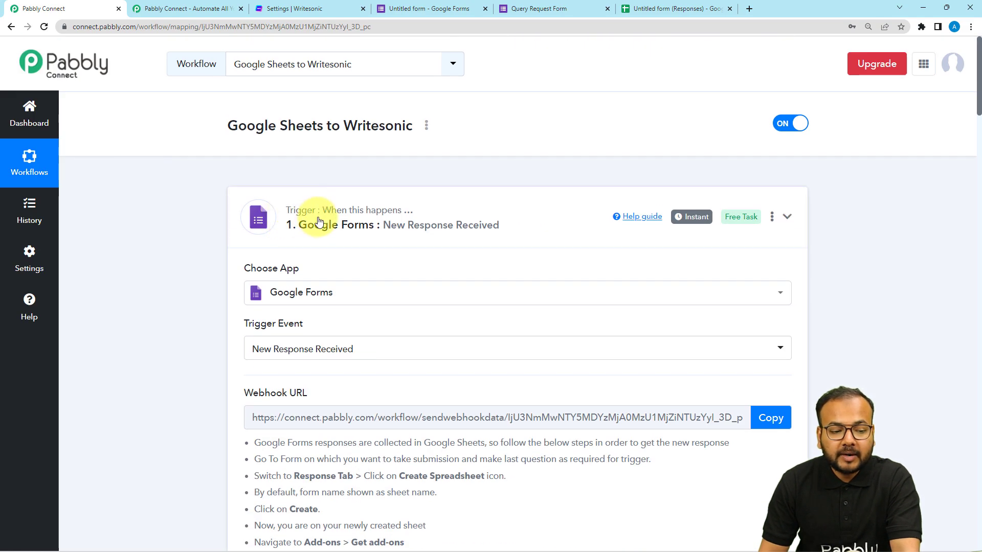
{"action": "left_click", "coordinate": [318, 221]}
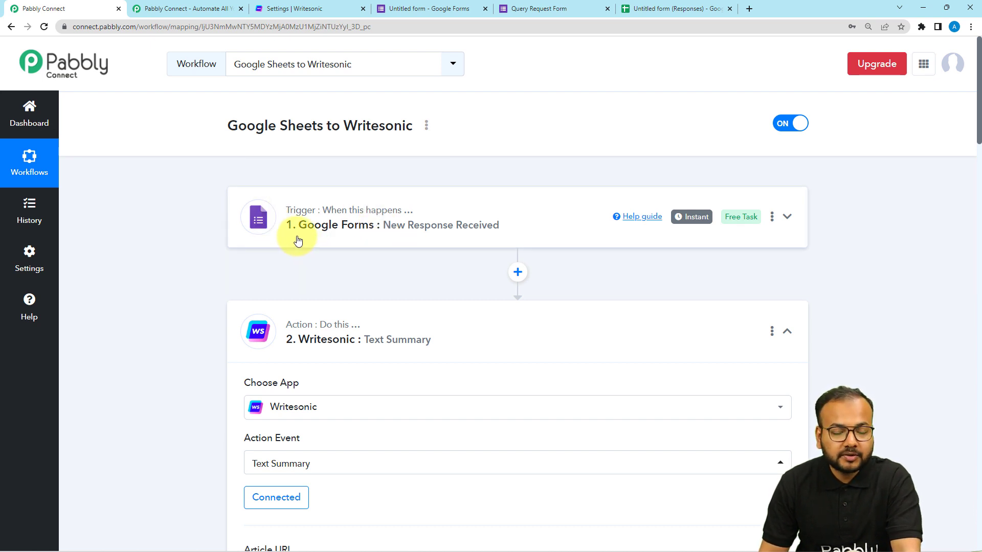
{"action": "left_click", "coordinate": [271, 319]}
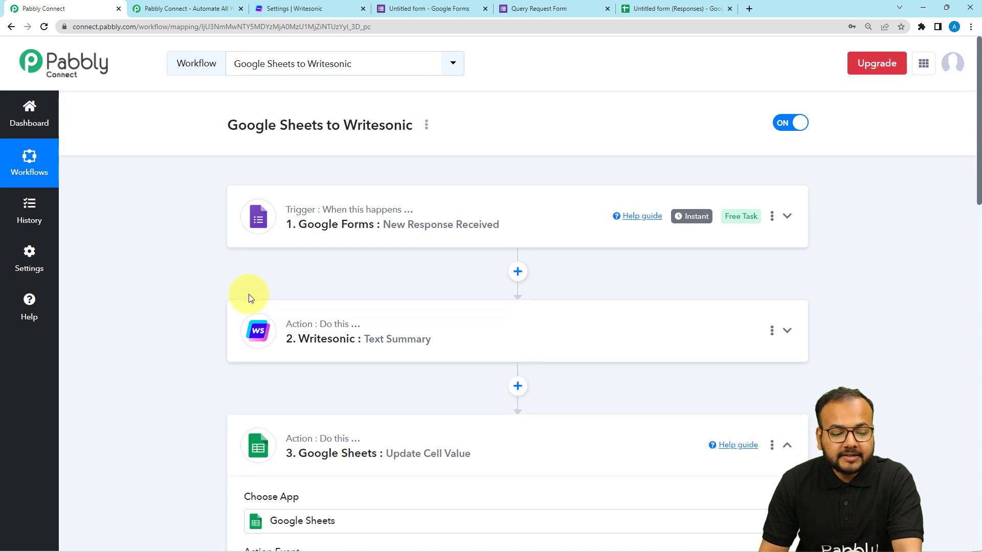
{"action": "scroll", "coordinate": [248, 294], "scroll_direction": "down", "scroll_amount": 2}
{"action": "left_click", "coordinate": [314, 351]}
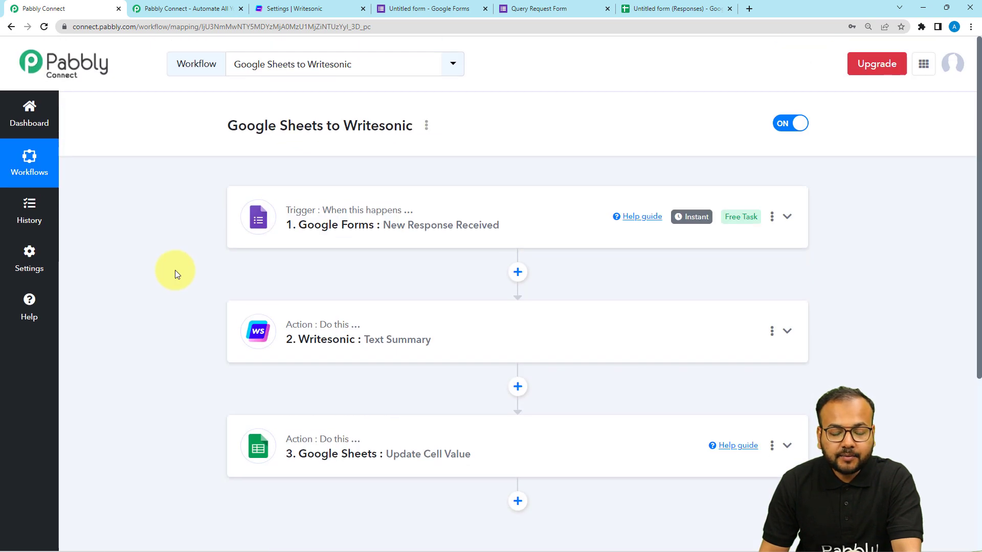